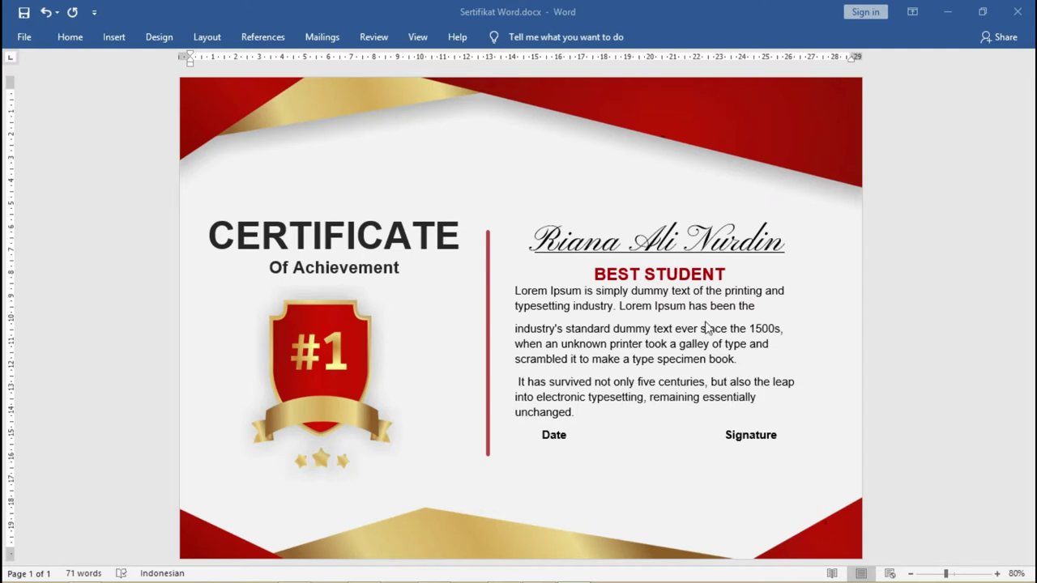
Step: Check the recipient name's font and undo its gold colouring in the existing certificate
{"action": "left_click", "coordinate": [633, 244]}
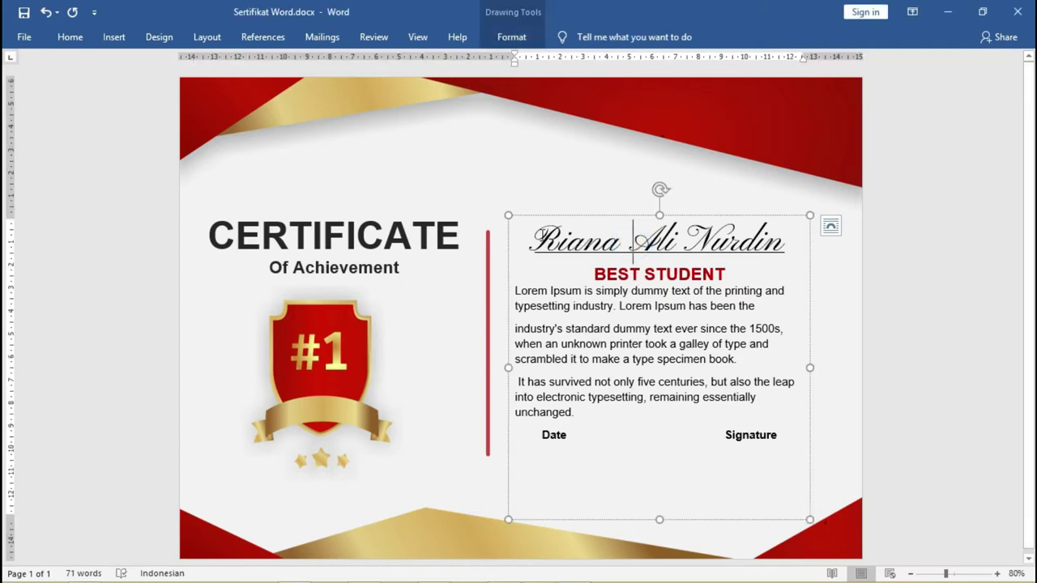
{"action": "triple_click", "coordinate": [532, 235]}
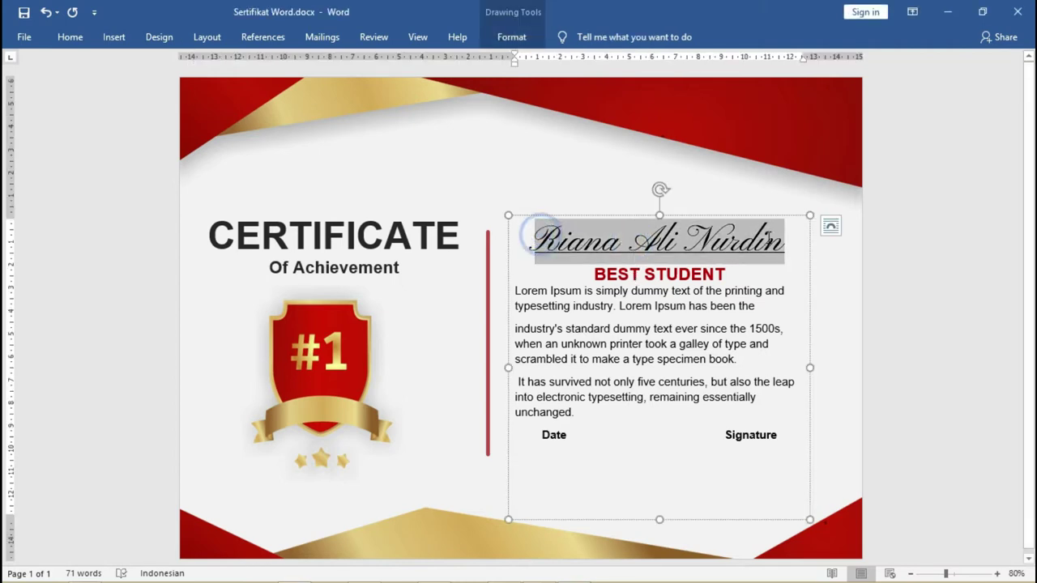
{"action": "left_click", "coordinate": [70, 37]}
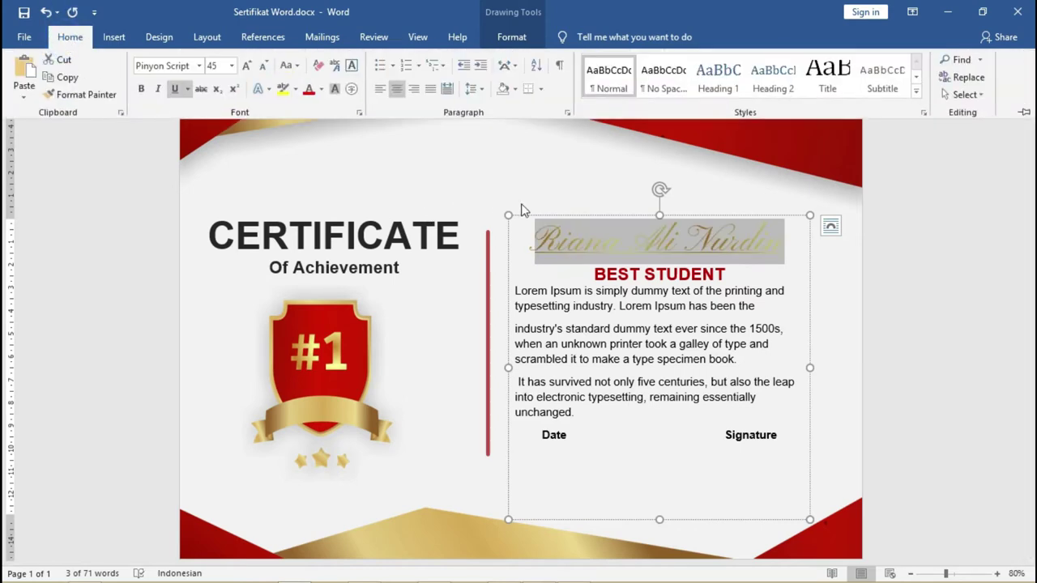
{"action": "left_click", "coordinate": [177, 63]}
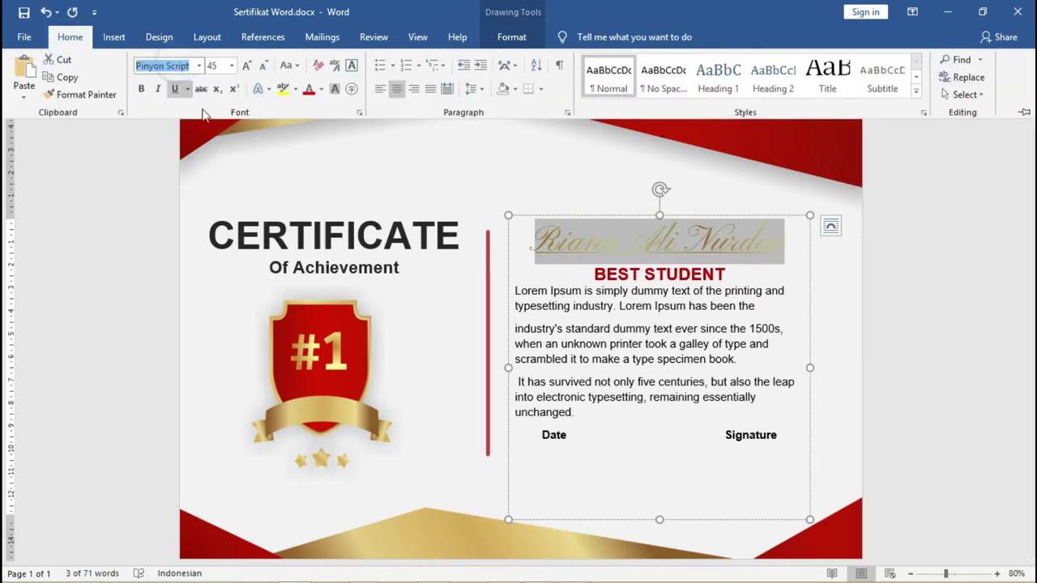
{"action": "left_click", "coordinate": [673, 235]}
{"action": "left_click", "coordinate": [650, 258]}
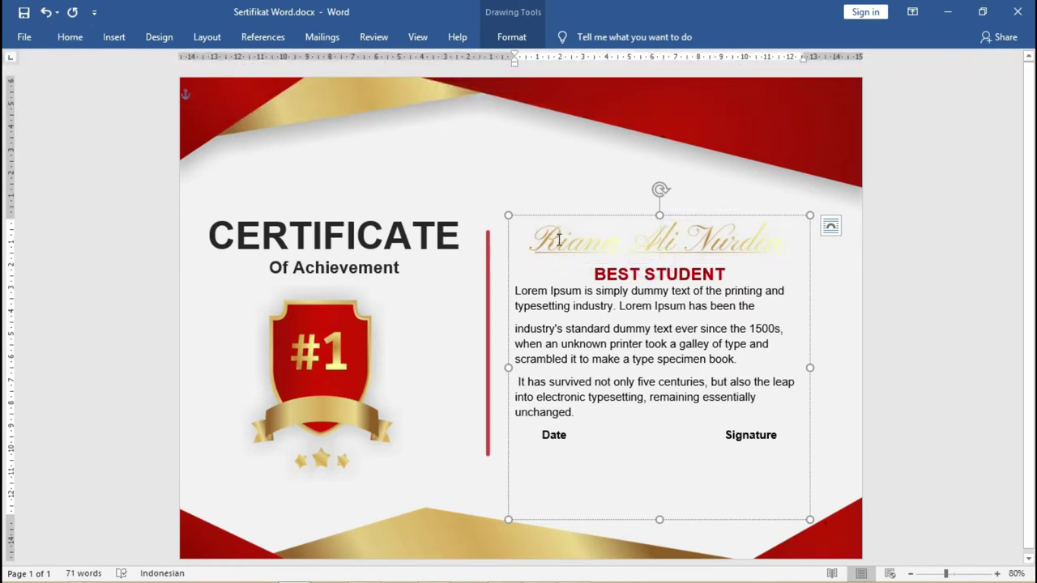
{"action": "left_click_drag", "start_coordinate": [537, 234], "coordinate": [776, 236]}
{"action": "left_click", "coordinate": [761, 248]}
{"action": "key", "text": "ctrl+z"}
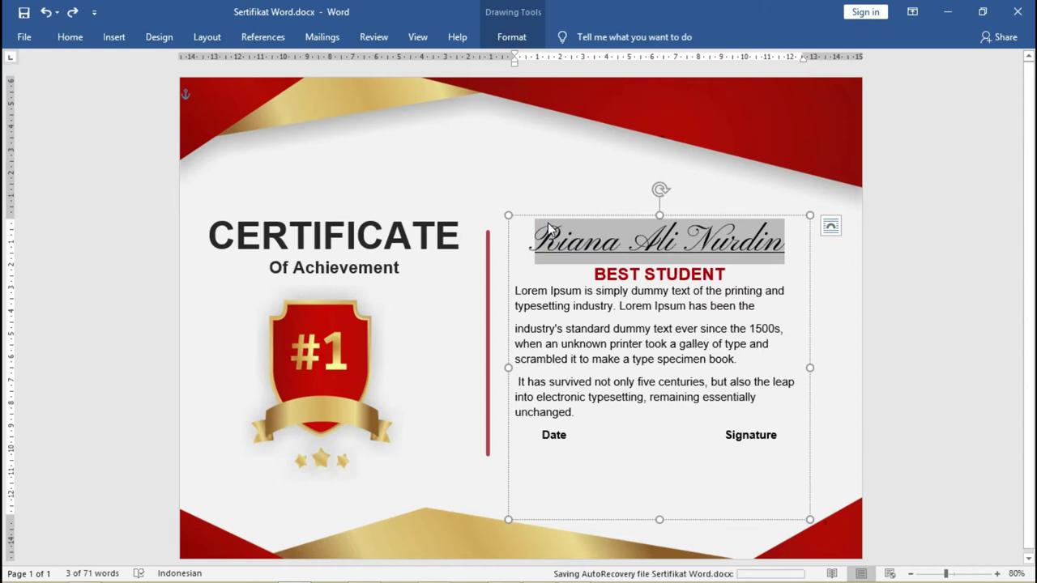
{"action": "left_click", "coordinate": [70, 37]}
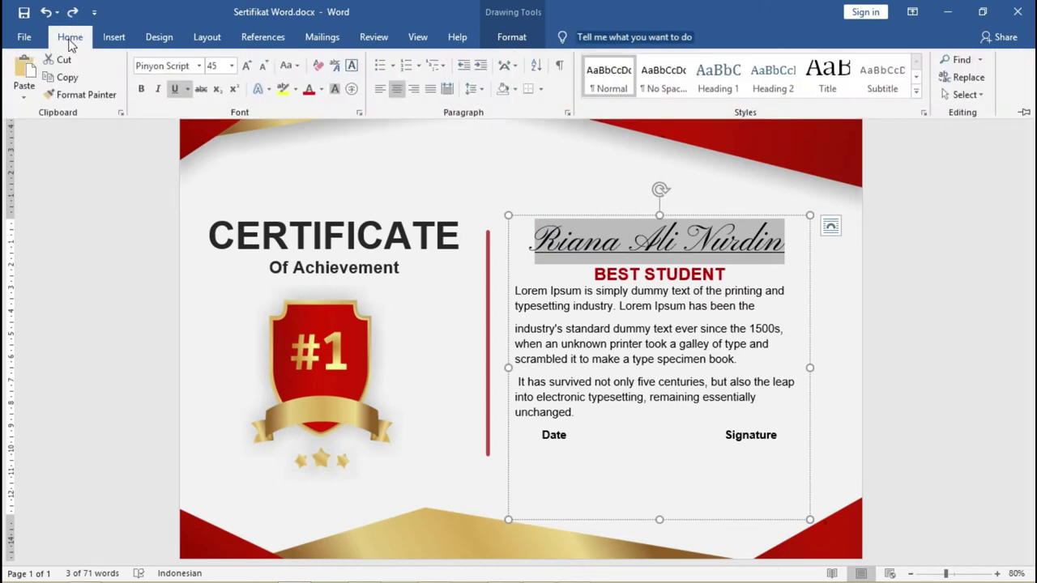
Step: Start a new blank document
{"action": "left_click", "coordinate": [24, 37]}
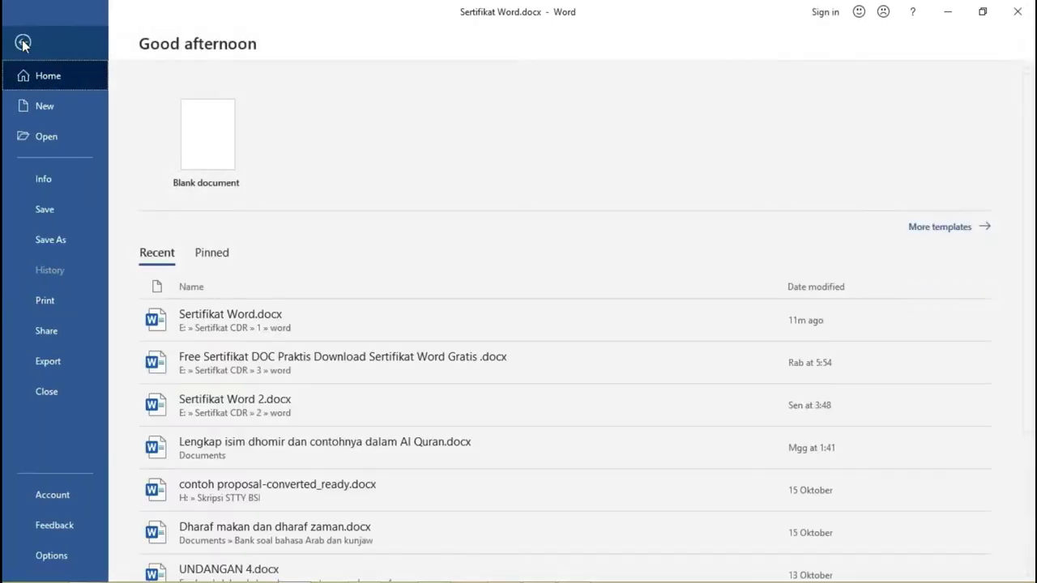
{"action": "left_click", "coordinate": [217, 159]}
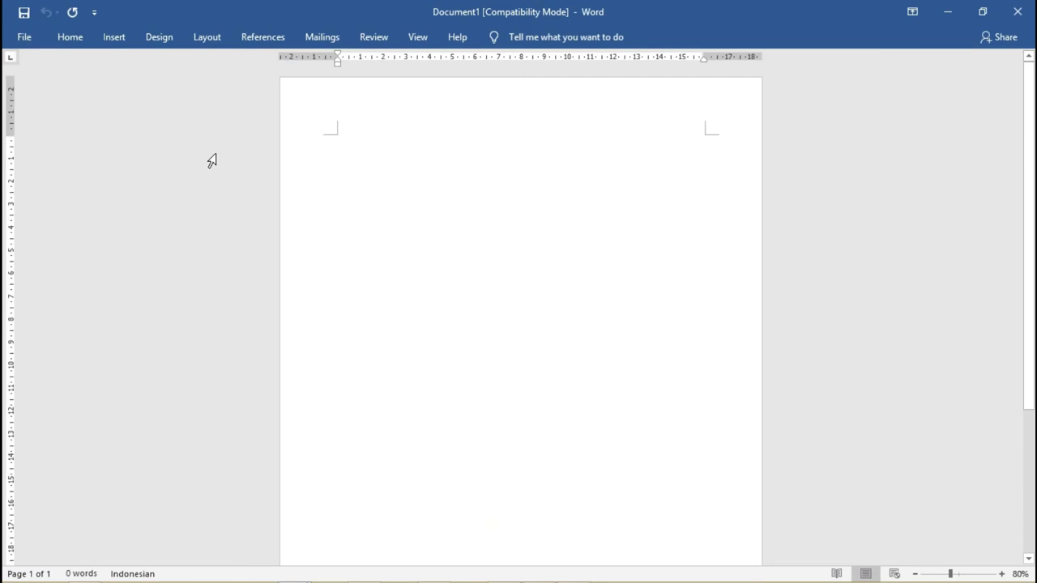
{"action": "scroll", "coordinate": [273, 160], "scroll_direction": "down", "scroll_amount": 1}
{"action": "scroll", "coordinate": [281, 157], "scroll_direction": "down", "scroll_amount": 2}
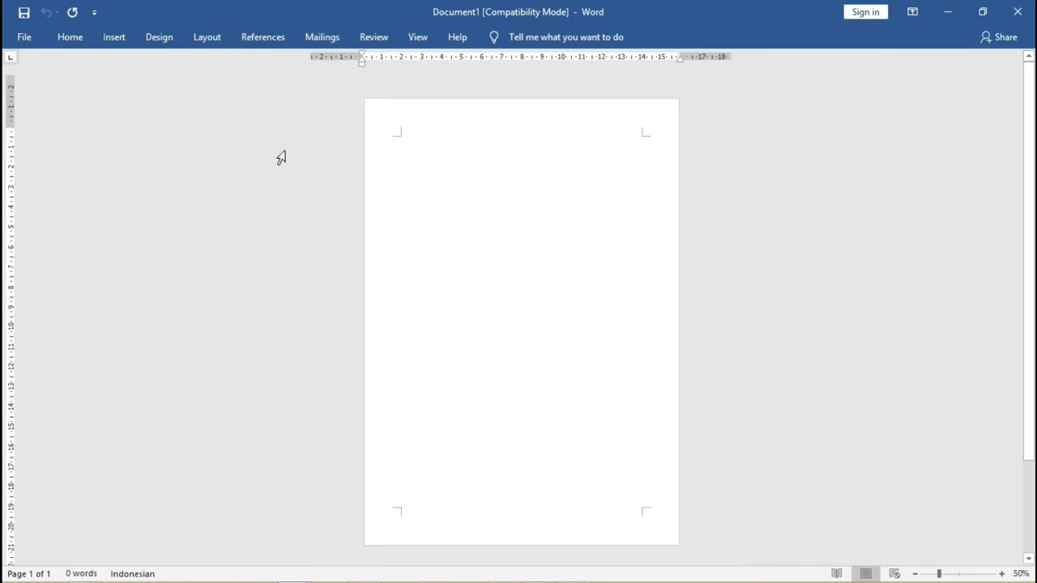
{"action": "scroll", "coordinate": [280, 158], "scroll_direction": "up", "scroll_amount": 1}
Step: Turn the page to landscape with the A4 Transverse paper size
{"action": "left_click", "coordinate": [156, 38]}
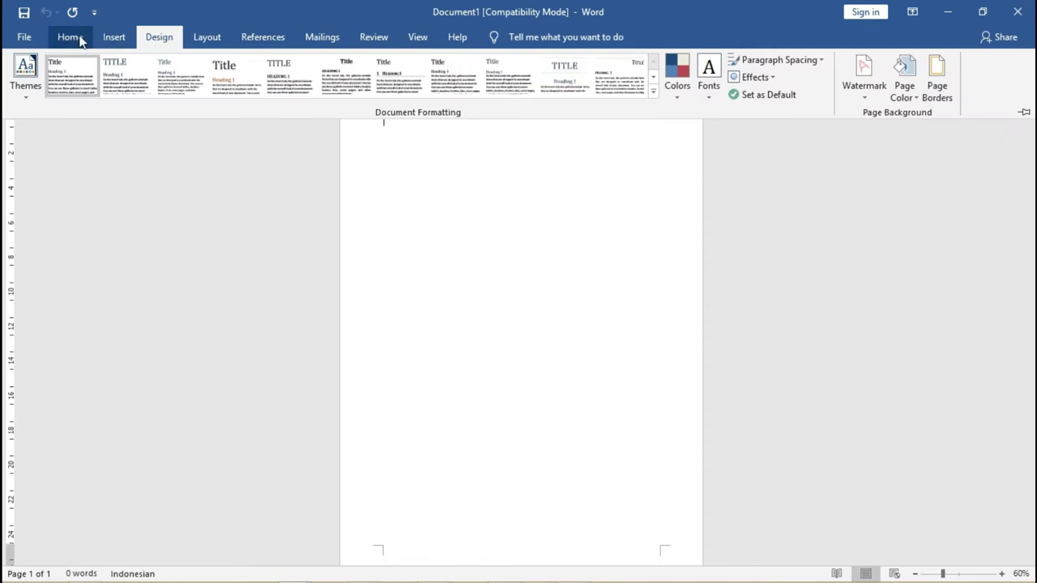
{"action": "left_click", "coordinate": [227, 37]}
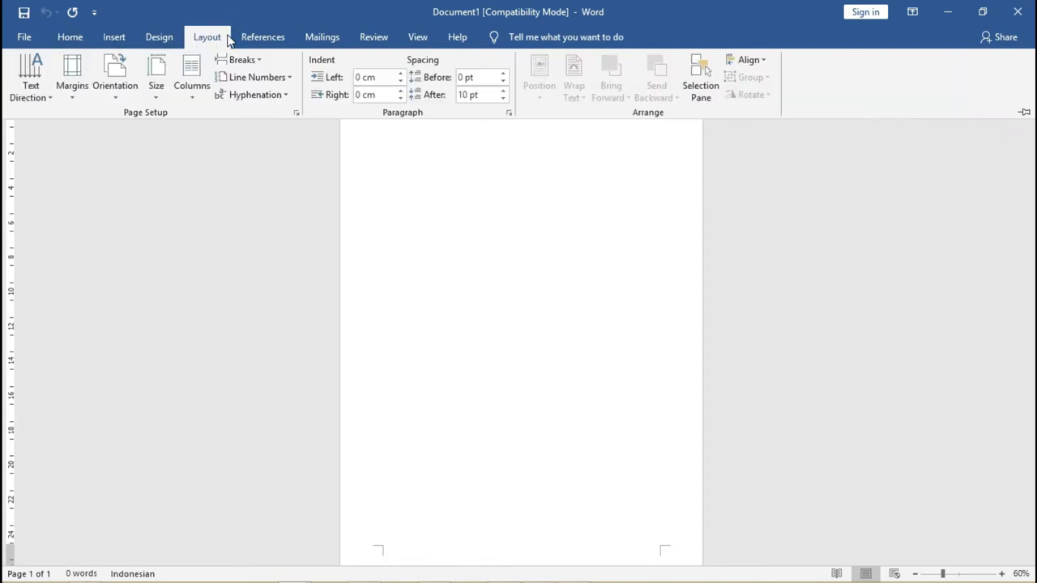
{"action": "left_click", "coordinate": [113, 87]}
{"action": "left_click", "coordinate": [134, 151]}
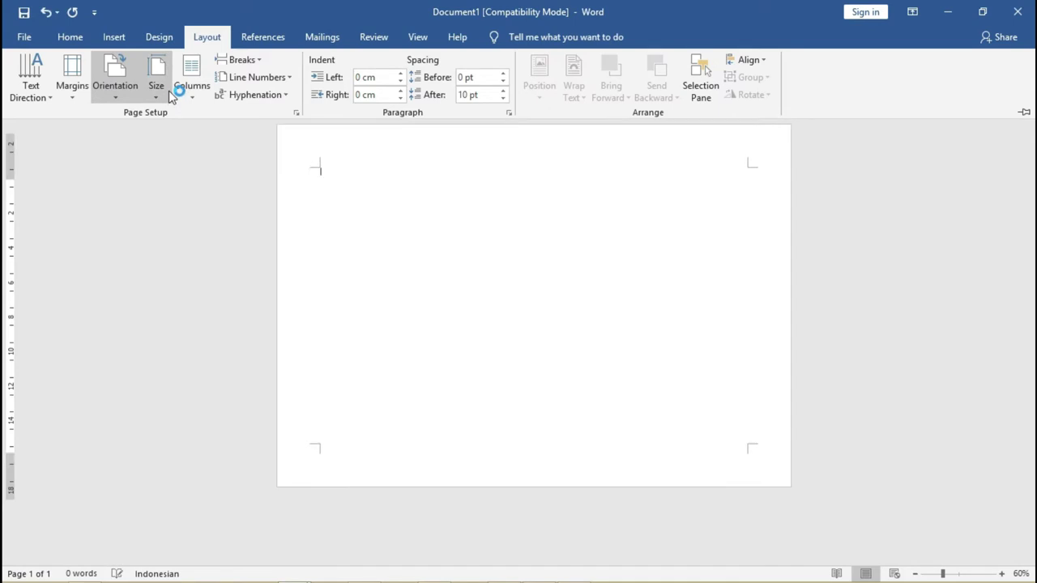
{"action": "left_click", "coordinate": [162, 81]}
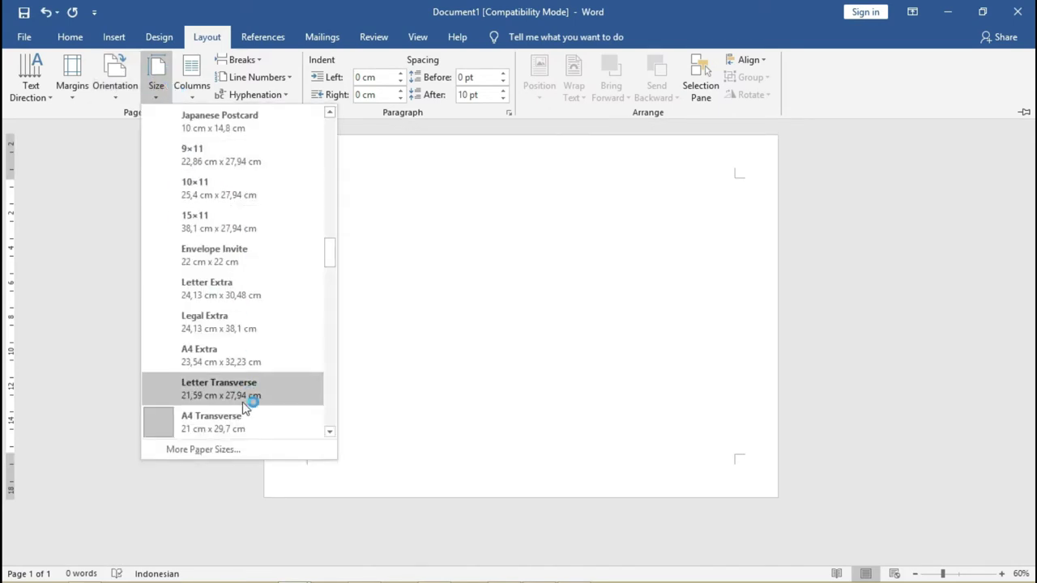
{"action": "left_click", "coordinate": [255, 431]}
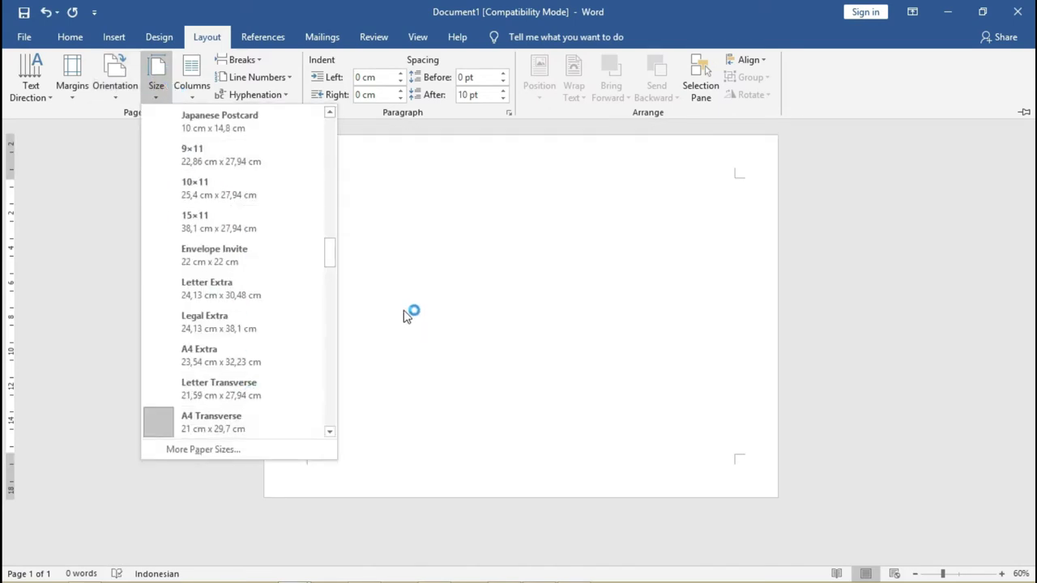
{"action": "left_click", "coordinate": [412, 279]}
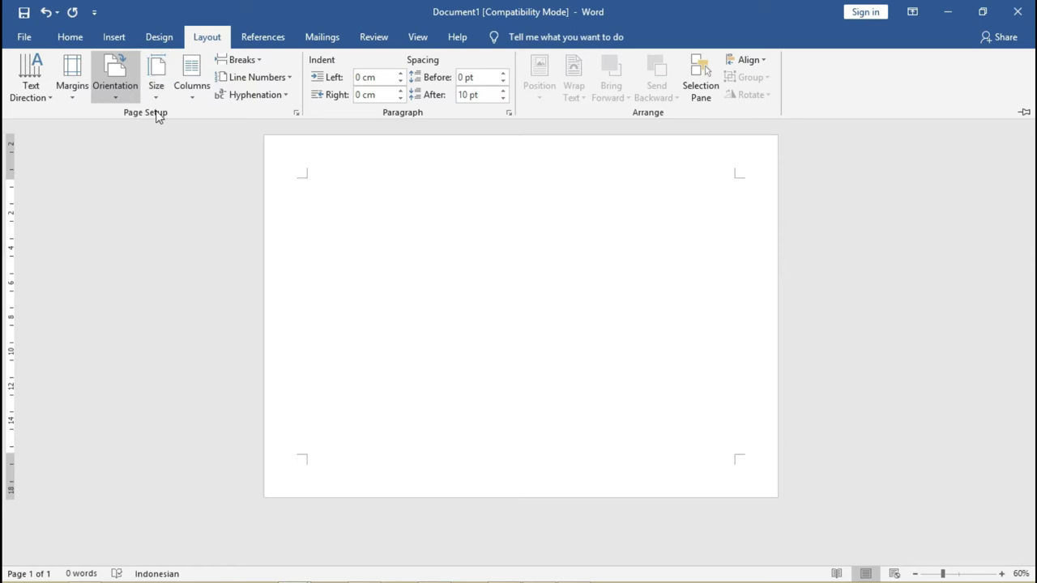
Step: Look at the Custom Margins settings, then close Page Setup without changes
{"action": "left_click", "coordinate": [80, 97]}
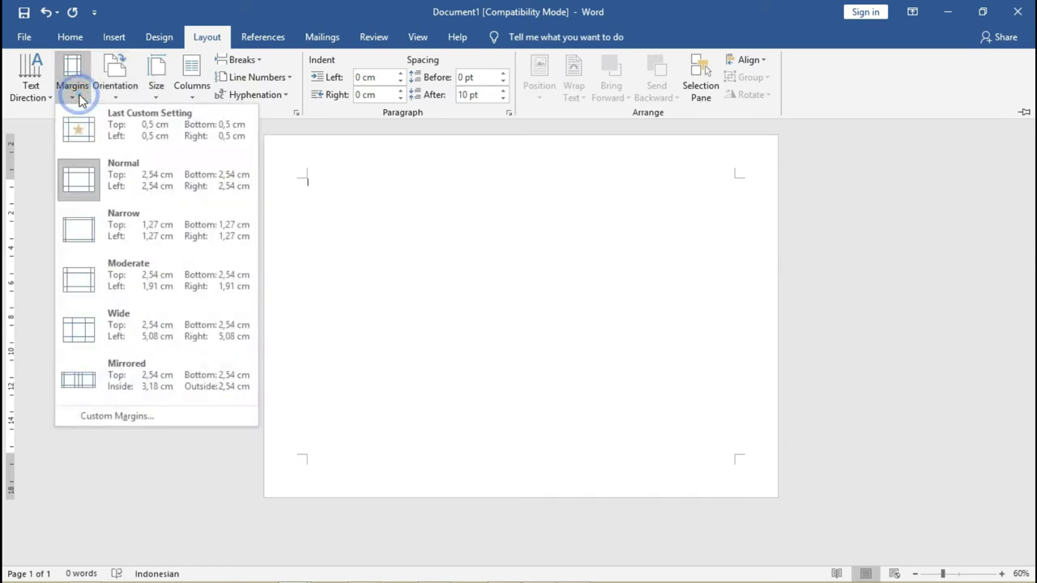
{"action": "left_click", "coordinate": [136, 418]}
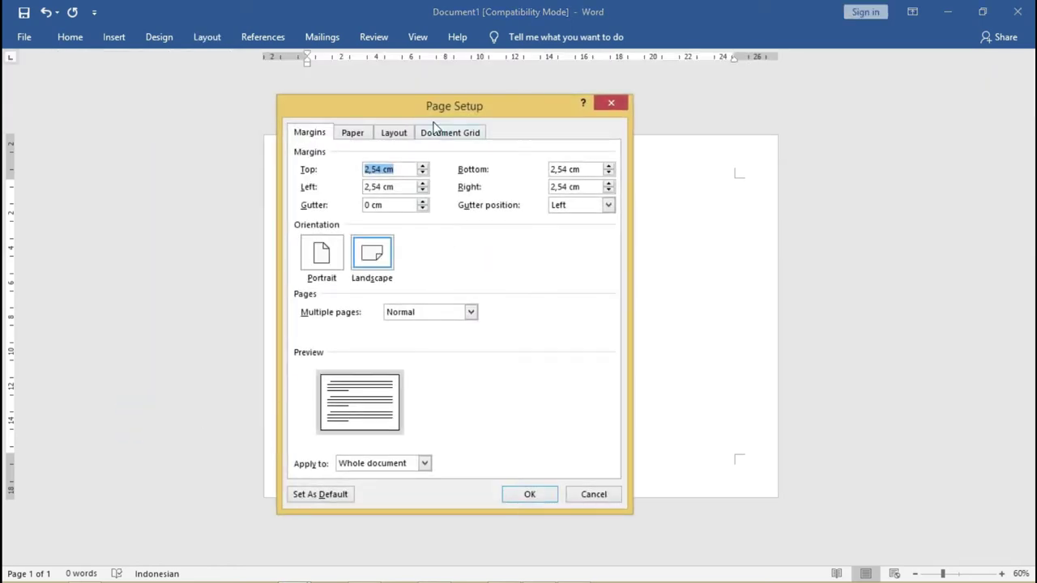
{"action": "left_click_drag", "start_coordinate": [439, 107], "coordinate": [443, 105]}
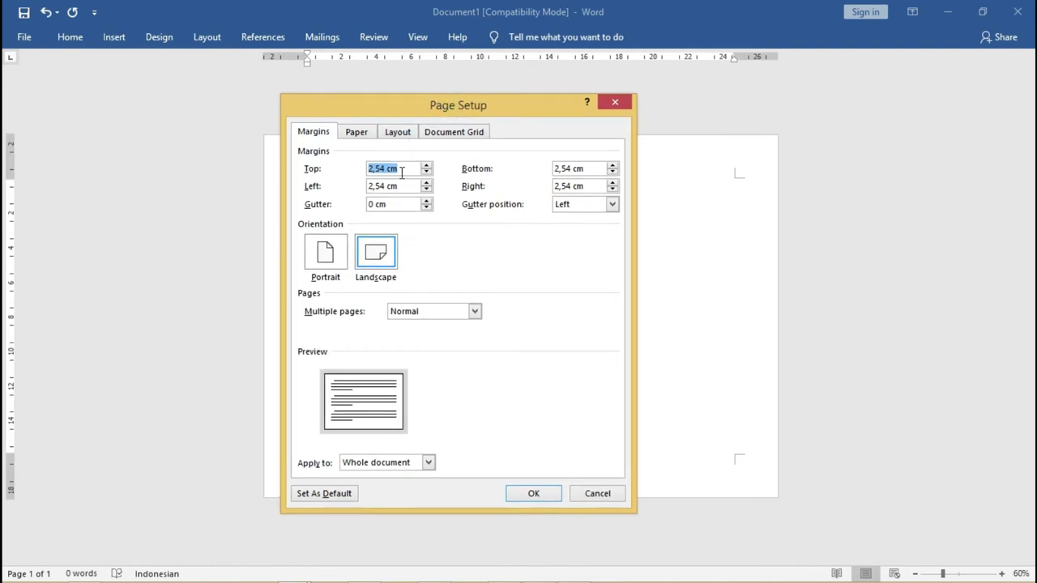
{"action": "left_click", "coordinate": [605, 101]}
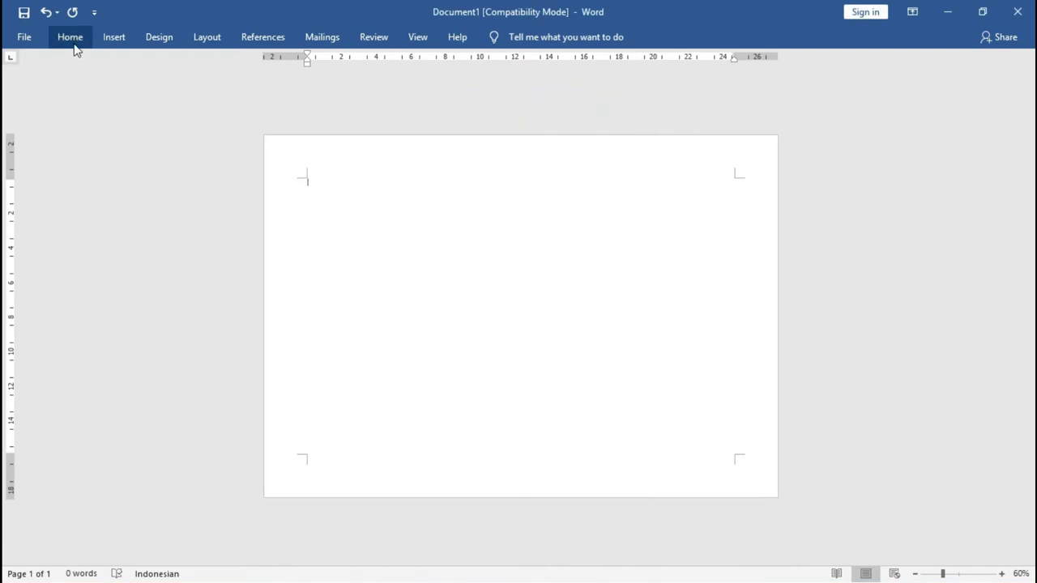
{"action": "left_click", "coordinate": [24, 35]}
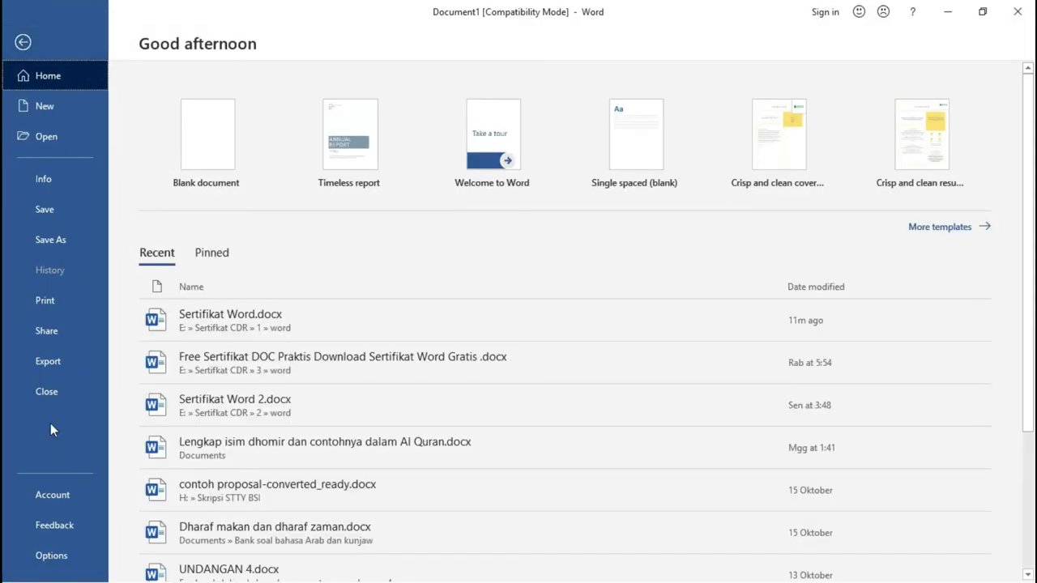
{"action": "left_click", "coordinate": [51, 555]}
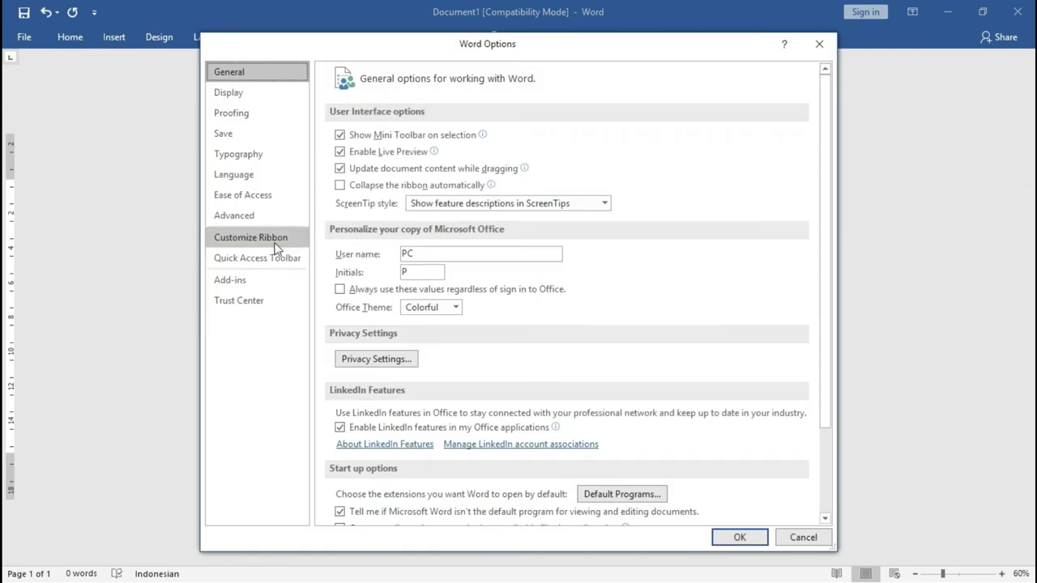
{"action": "left_click", "coordinate": [264, 216]}
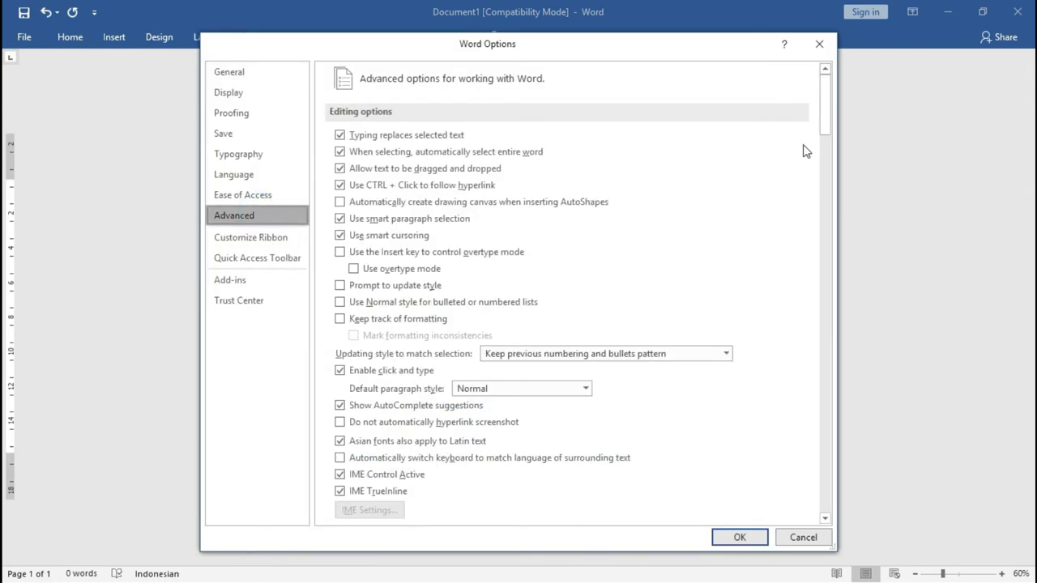
{"action": "left_click_drag", "start_coordinate": [820, 116], "coordinate": [816, 264]}
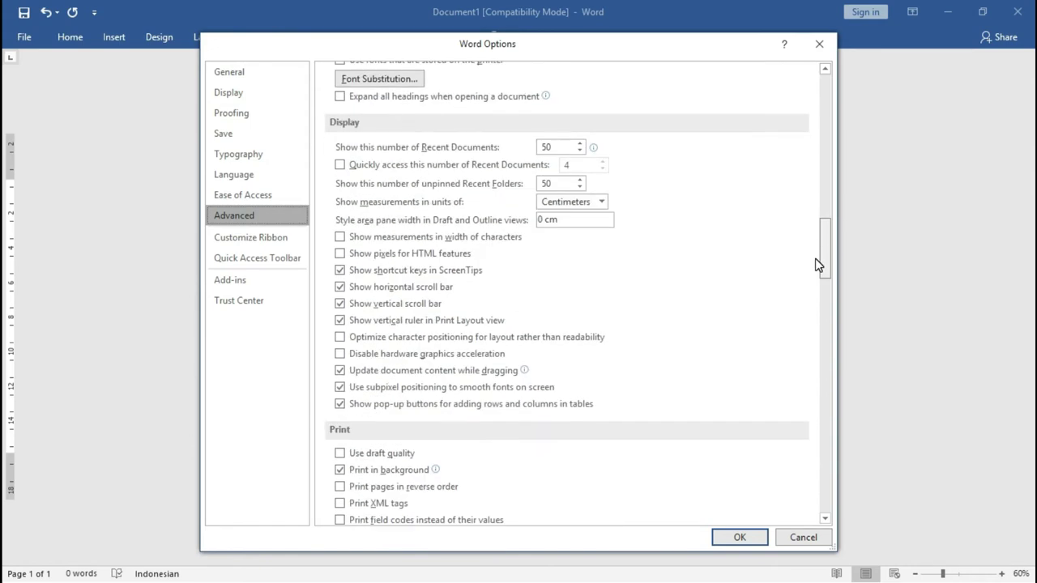
{"action": "left_click", "coordinate": [571, 204]}
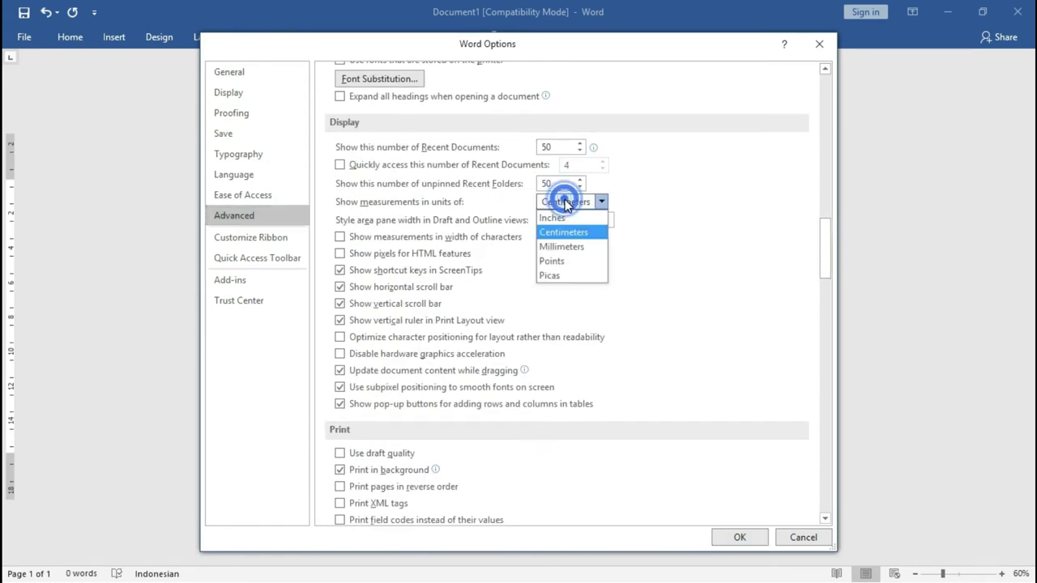
{"action": "left_click", "coordinate": [690, 199]}
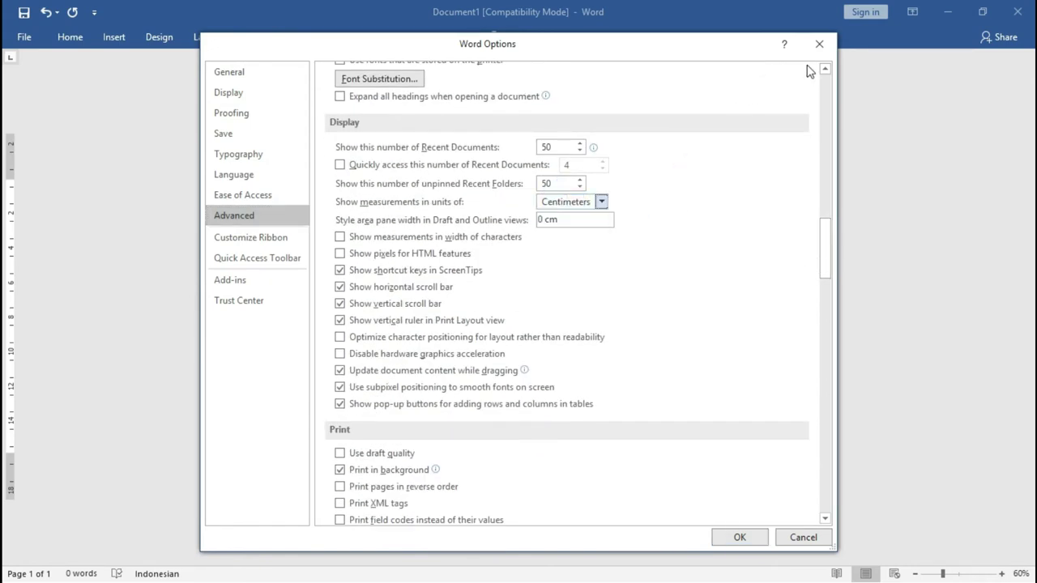
{"action": "left_click", "coordinate": [819, 46]}
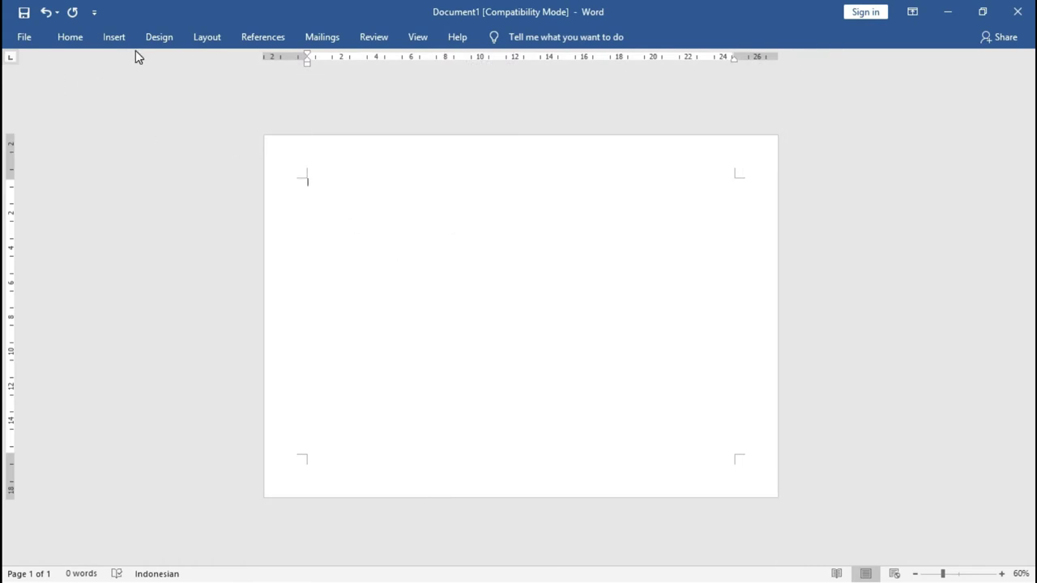
Step: Set the top, left, bottom and right margins to 0,5 cm and confirm the landscape page
{"action": "double_click", "coordinate": [260, 65]}
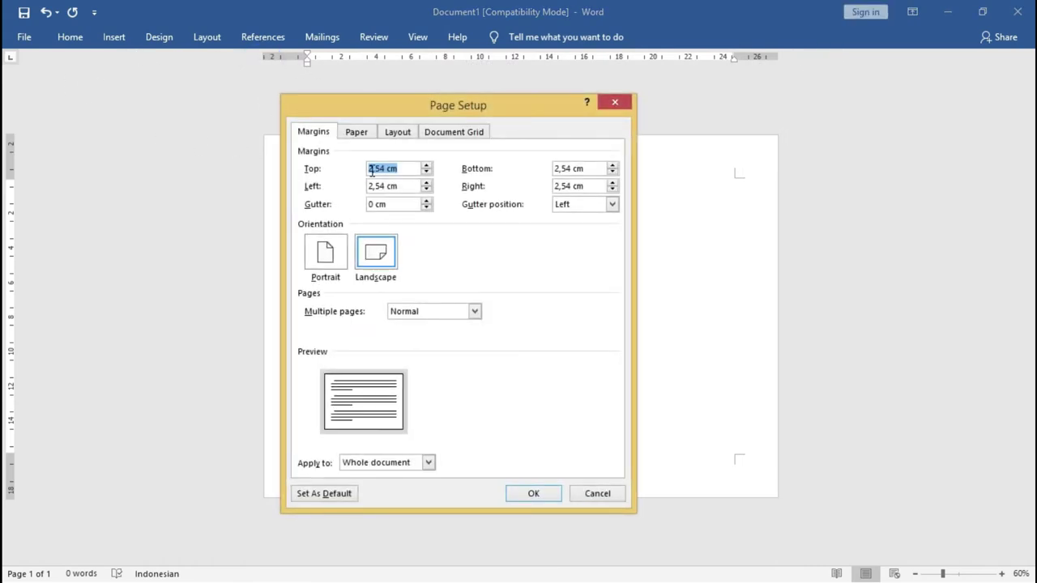
{"action": "type", "text": "0,5"}
{"action": "type", "text": " cm"}
{"action": "left_click_drag", "start_coordinate": [405, 167], "coordinate": [361, 168]}
{"action": "key", "text": "ctrl+c"}
{"action": "key", "text": "Tab"}
{"action": "key", "text": "ctrl+v"}
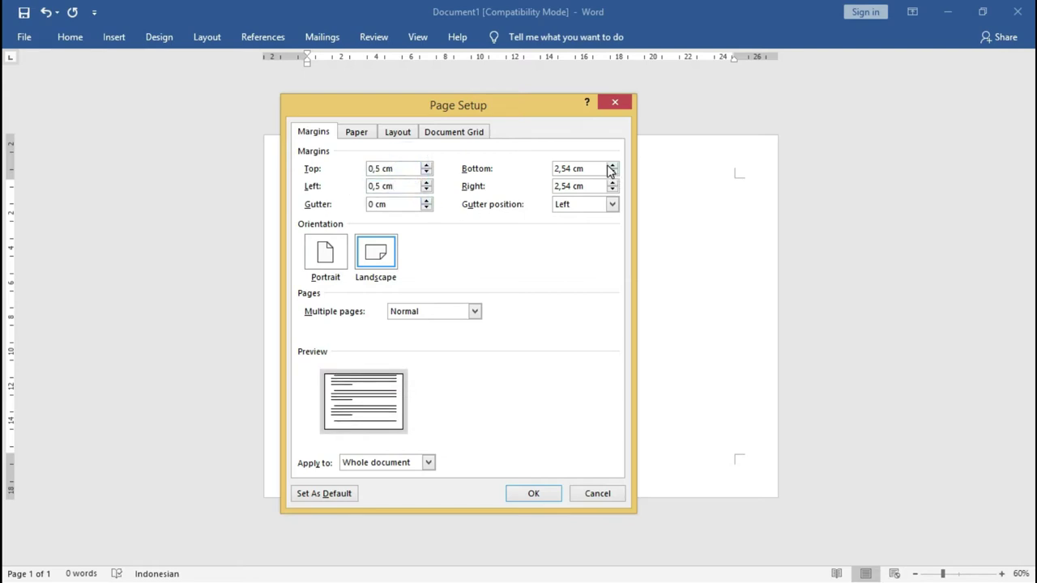
{"action": "left_click_drag", "start_coordinate": [604, 167], "coordinate": [544, 168]}
{"action": "key", "text": "ctrl+v"}
{"action": "left_click_drag", "start_coordinate": [600, 186], "coordinate": [546, 187]}
{"action": "key", "text": "ctrl+v"}
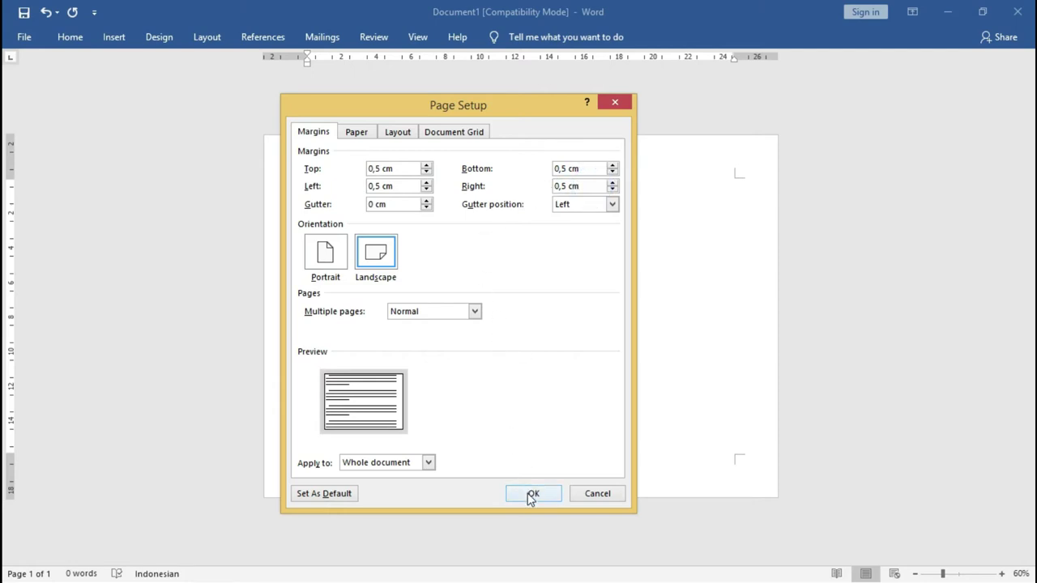
{"action": "left_click", "coordinate": [529, 493]}
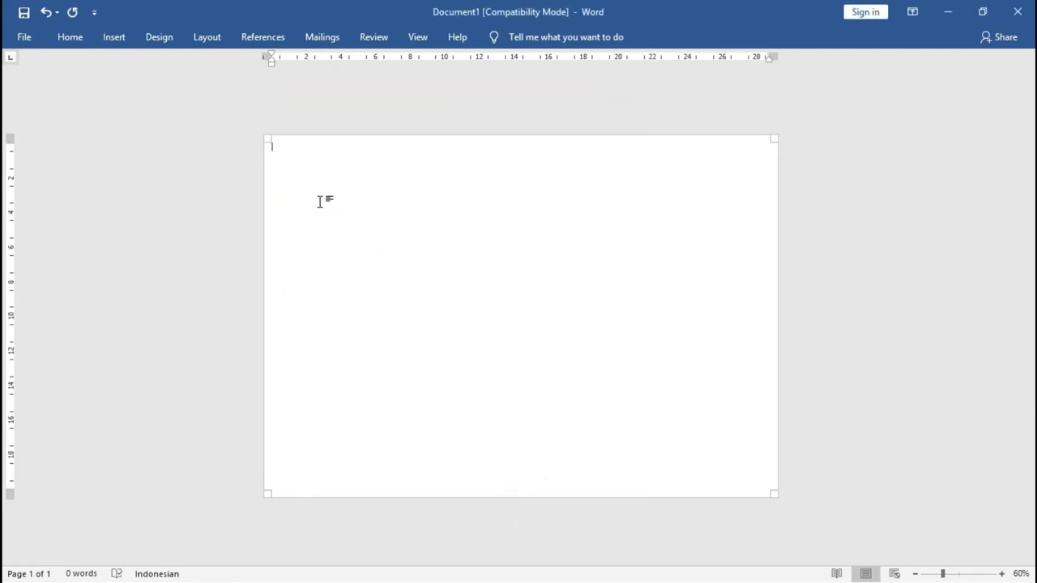
Step: Draw a rectangle across the page from the Shapes gallery
{"action": "left_click", "coordinate": [121, 41]}
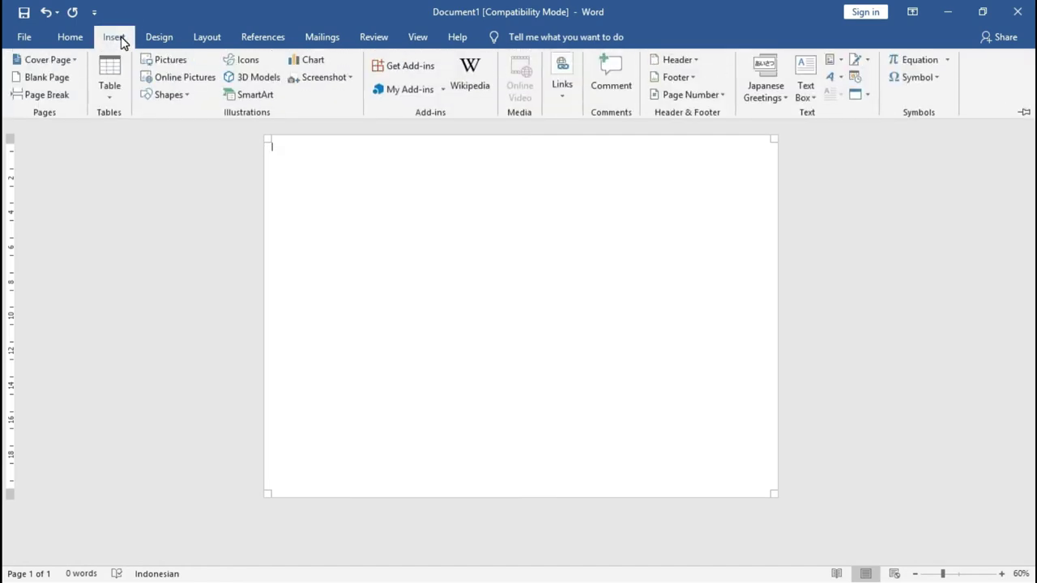
{"action": "left_click", "coordinate": [186, 95]}
{"action": "left_click", "coordinate": [206, 129]}
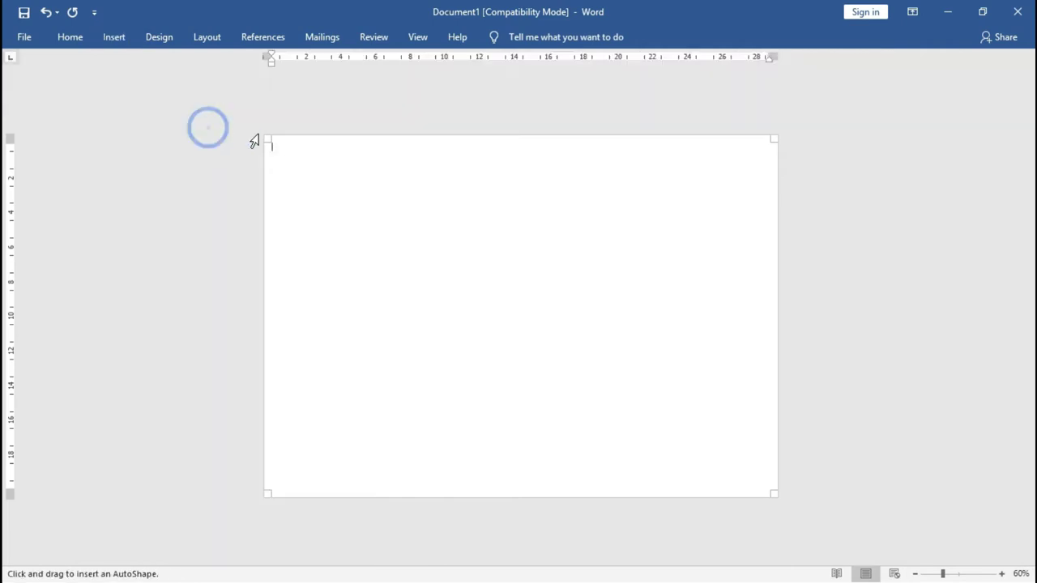
{"action": "left_click_drag", "start_coordinate": [297, 153], "coordinate": [778, 502]}
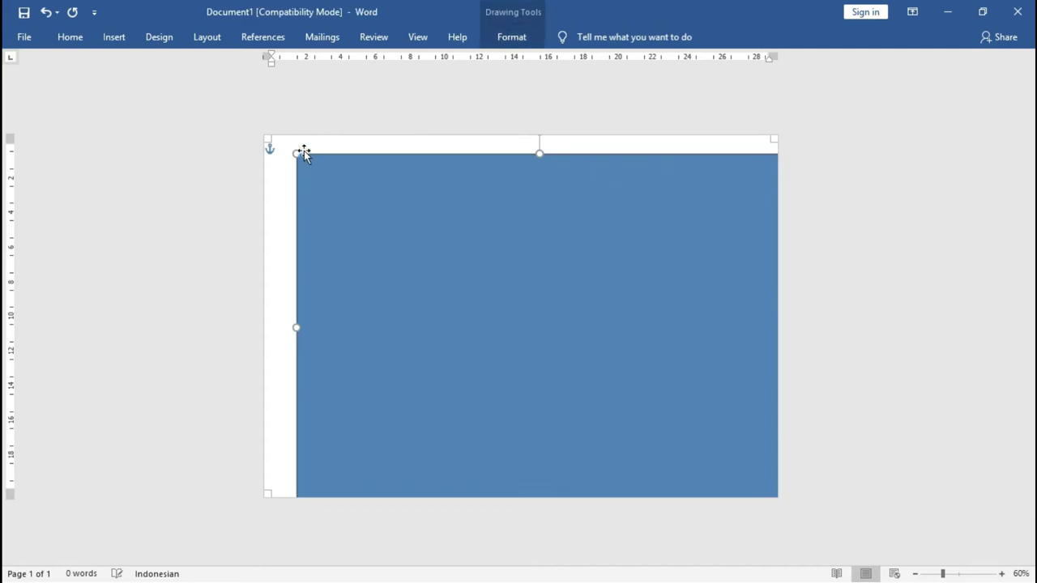
Step: Resize and reposition the blue rectangle so it reaches all the page edges
{"action": "left_click_drag", "start_coordinate": [297, 153], "coordinate": [252, 120]}
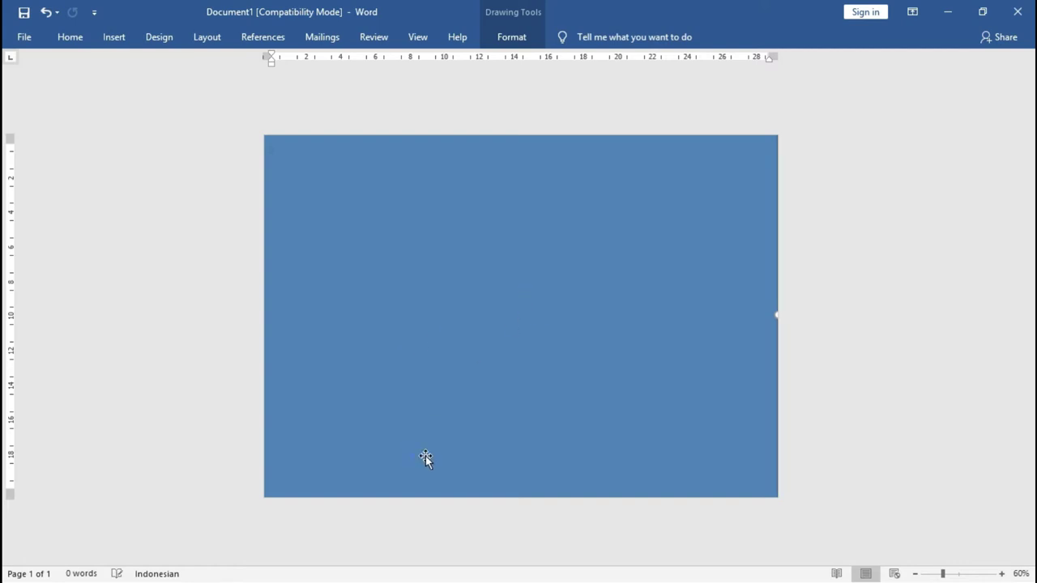
{"action": "left_click_drag", "start_coordinate": [460, 444], "coordinate": [463, 427]}
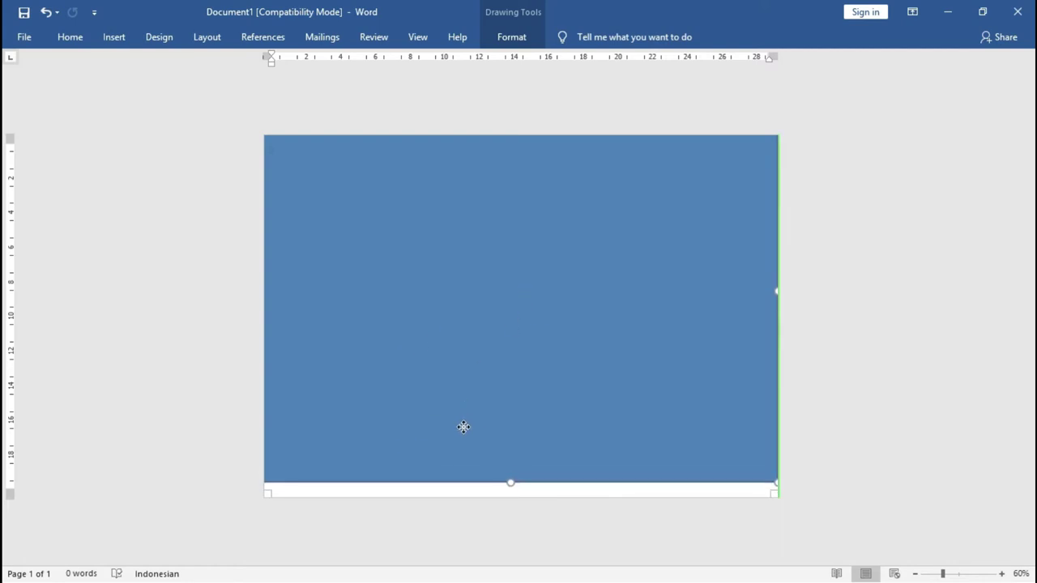
{"action": "left_click_drag", "start_coordinate": [463, 427], "coordinate": [461, 451]}
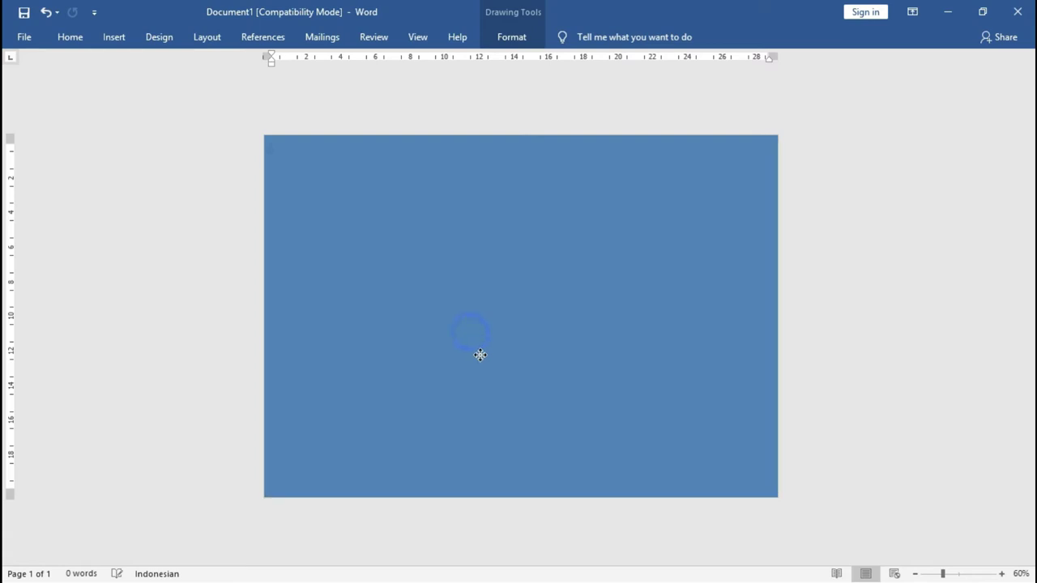
{"action": "left_click", "coordinate": [378, 217]}
{"action": "left_click_drag", "start_coordinate": [359, 213], "coordinate": [349, 202]}
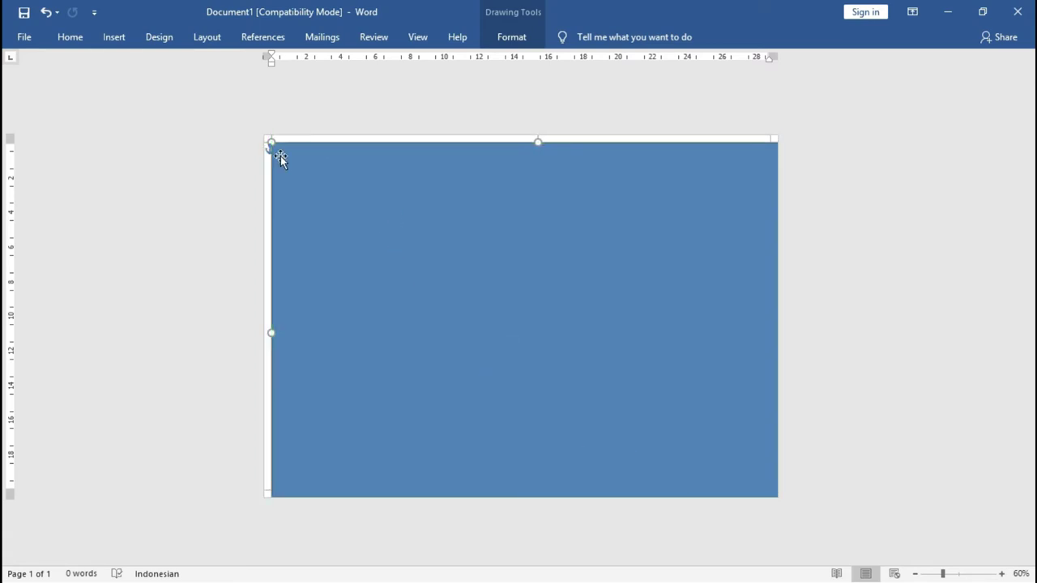
{"action": "left_click_drag", "start_coordinate": [270, 143], "coordinate": [272, 144]}
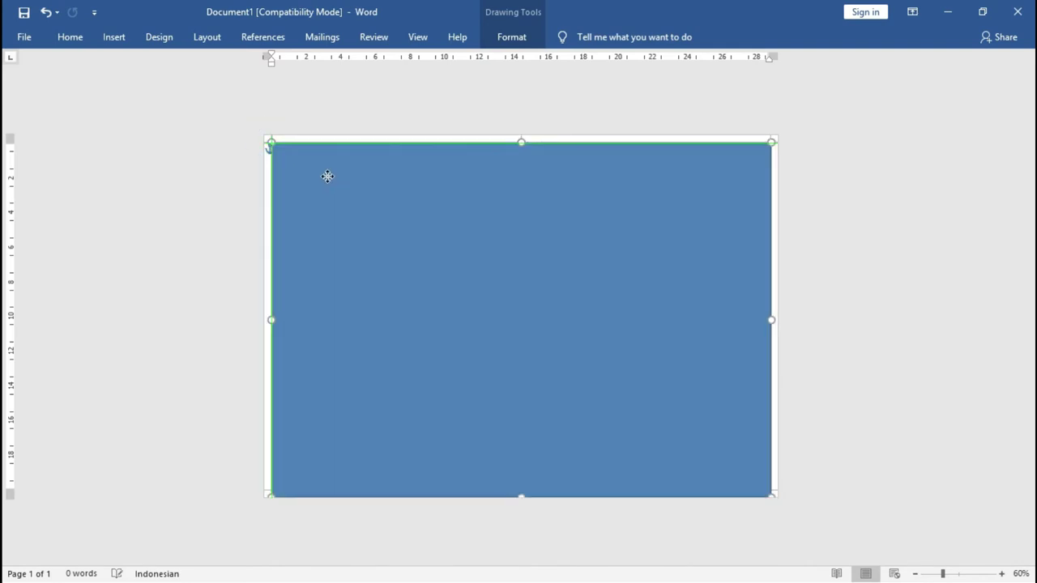
{"action": "left_click_drag", "start_coordinate": [396, 222], "coordinate": [387, 214]}
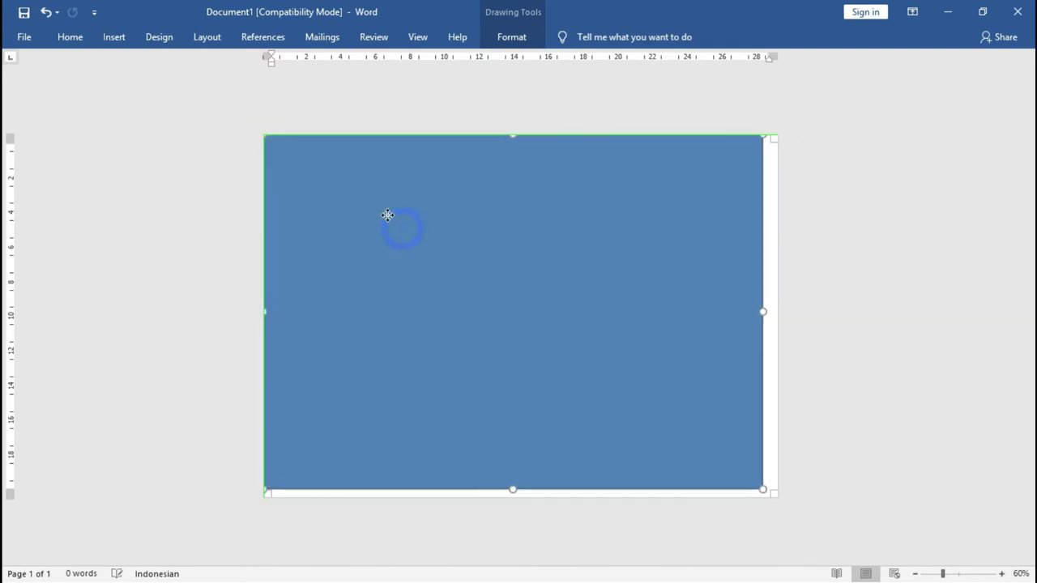
{"action": "left_click_drag", "start_coordinate": [762, 490], "coordinate": [782, 492]}
{"action": "left_click_drag", "start_coordinate": [770, 314], "coordinate": [776, 311]}
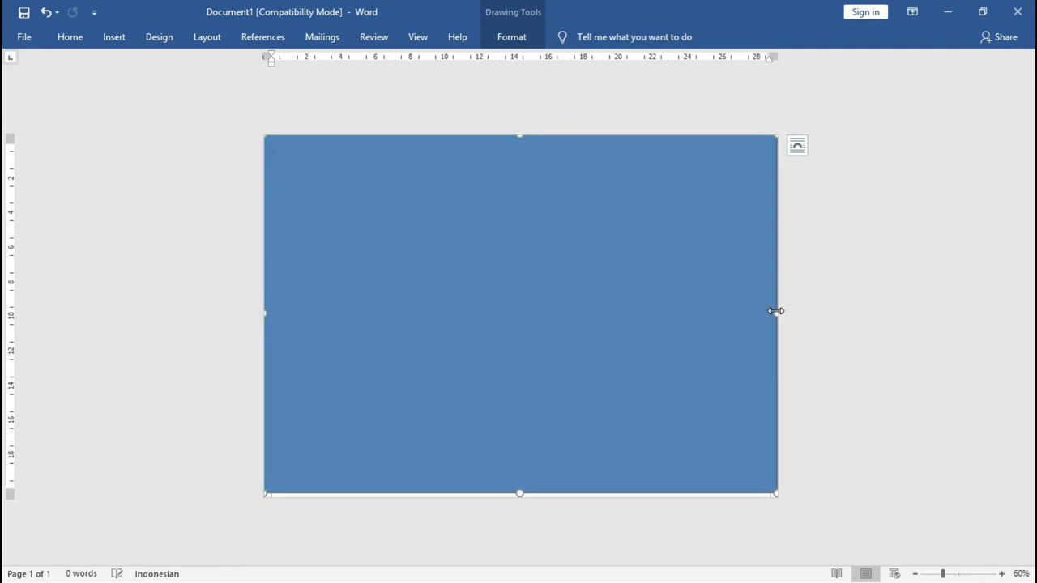
Step: Fill the rectangle with light grey, White Darker 5%
{"action": "left_click", "coordinate": [532, 35]}
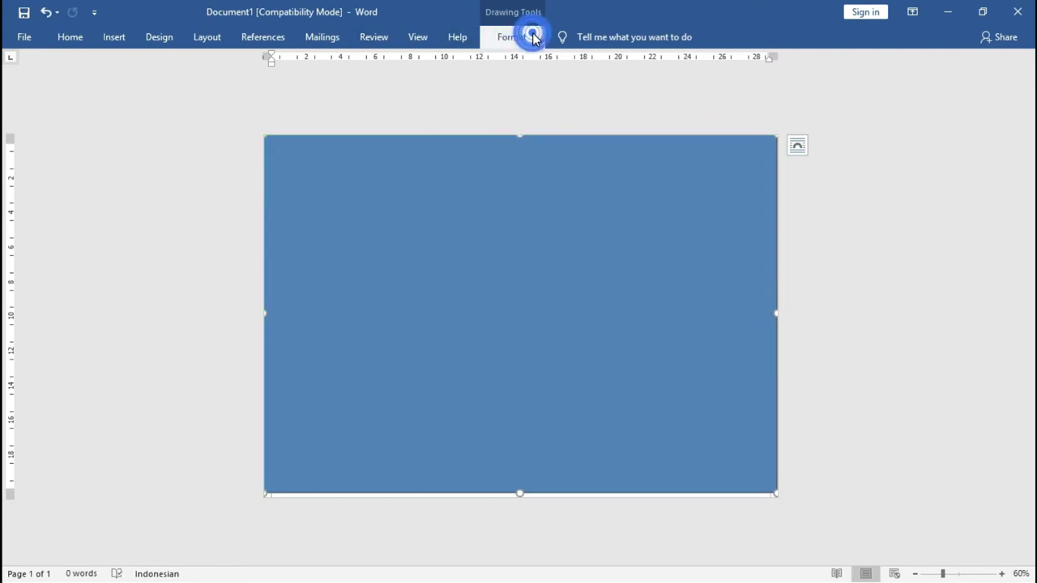
{"action": "left_click", "coordinate": [343, 77]}
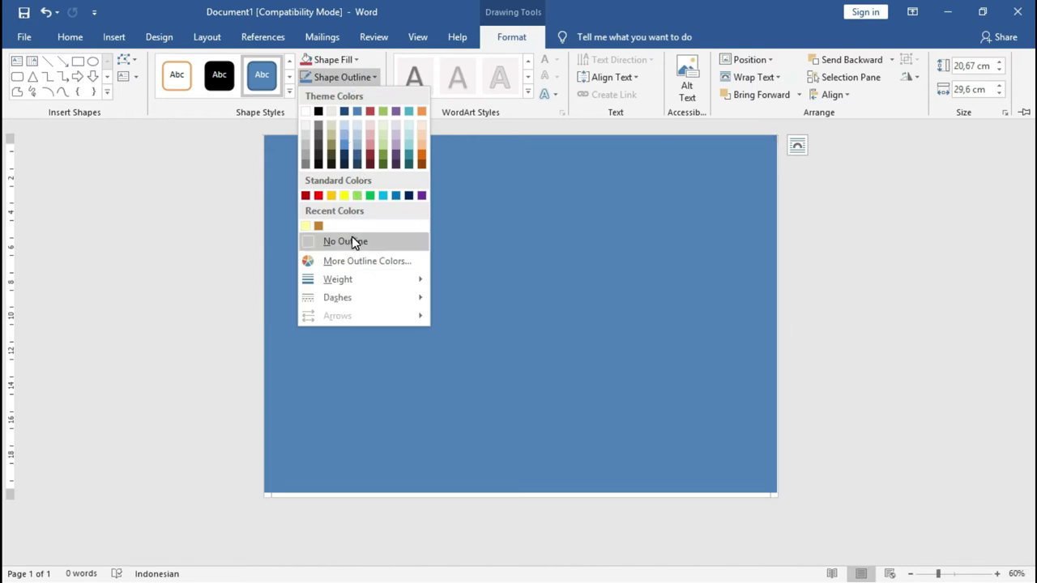
{"action": "left_click", "coordinate": [328, 59]}
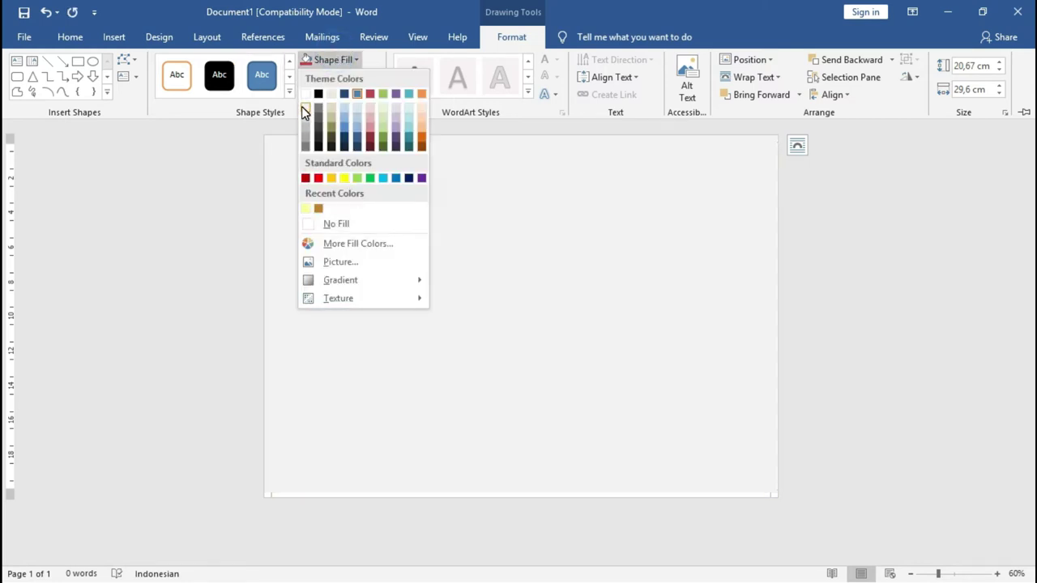
{"action": "left_click", "coordinate": [304, 112]}
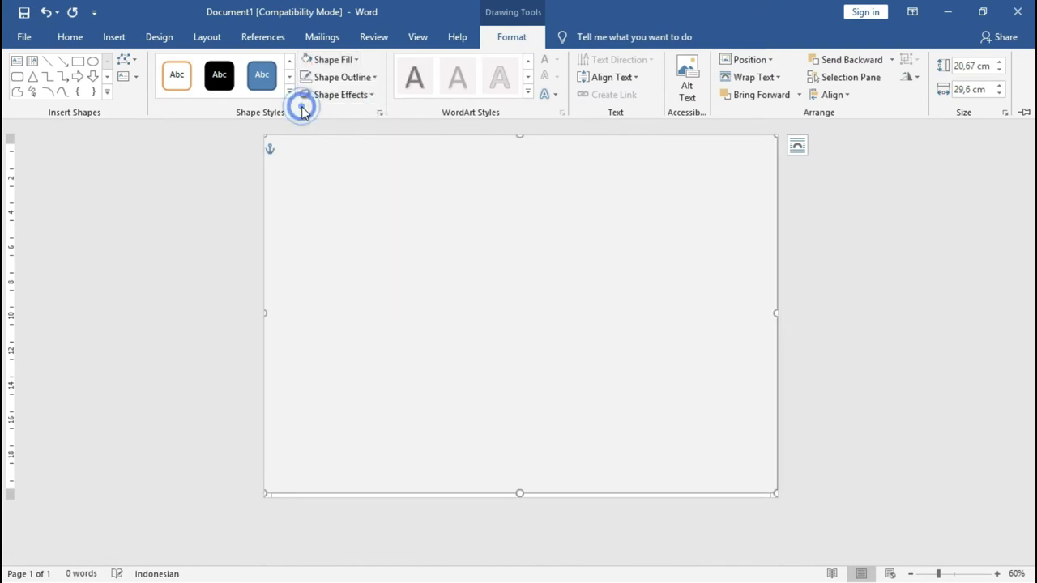
{"action": "left_click", "coordinate": [527, 221]}
Step: Extend the rectangle to the page top and centre it with Position Middle Center
{"action": "left_click_drag", "start_coordinate": [546, 238], "coordinate": [547, 238]}
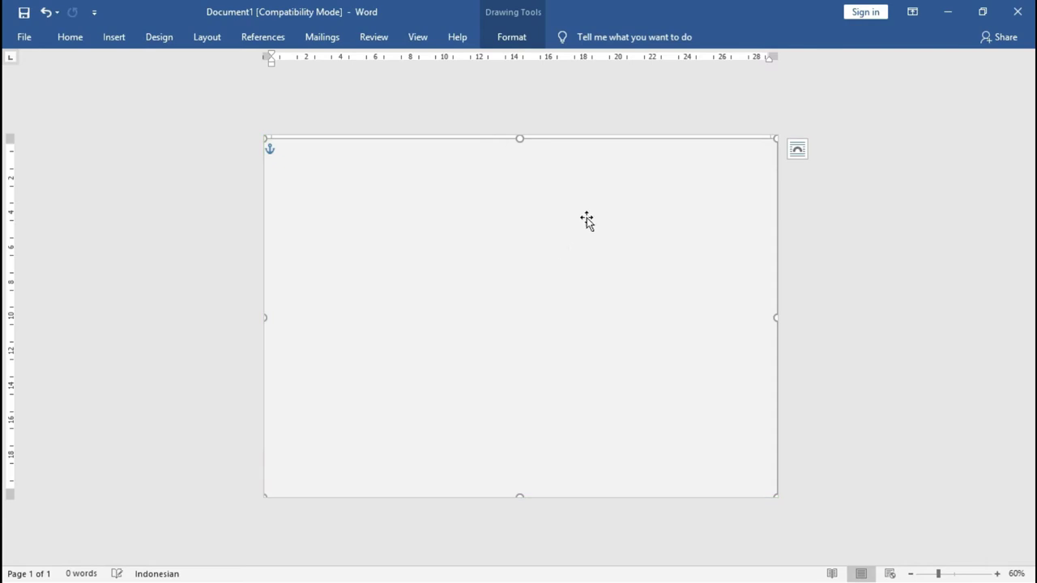
{"action": "left_click_drag", "start_coordinate": [520, 137], "coordinate": [520, 135]}
{"action": "left_click", "coordinate": [528, 36]}
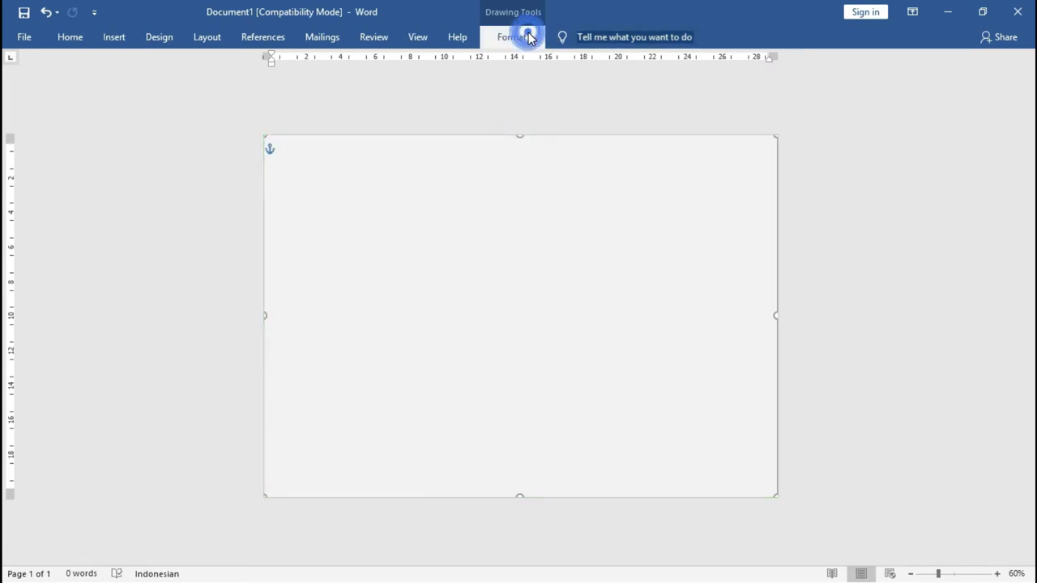
{"action": "left_click", "coordinate": [753, 60]}
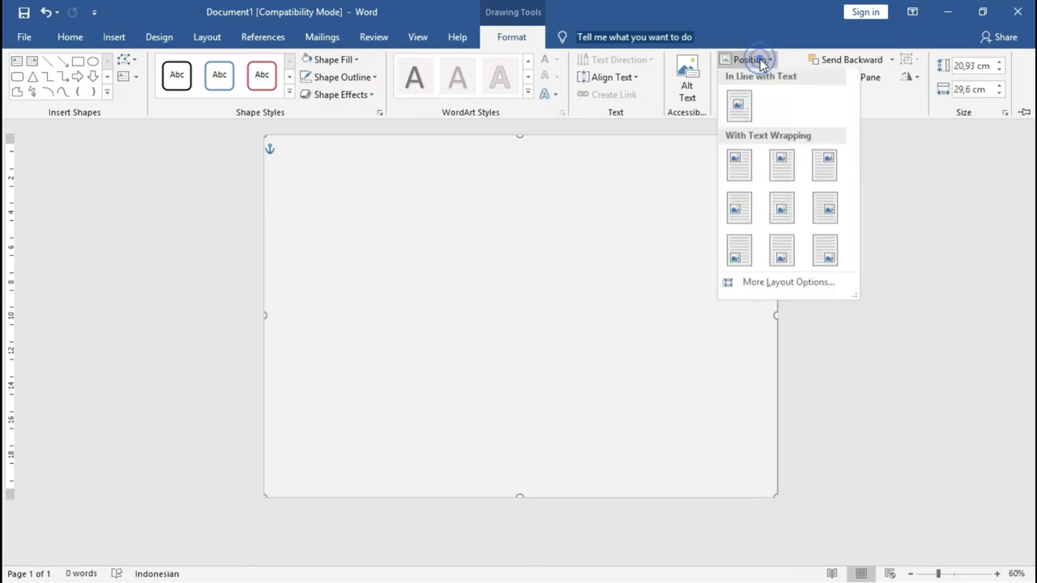
{"action": "left_click", "coordinate": [792, 229]}
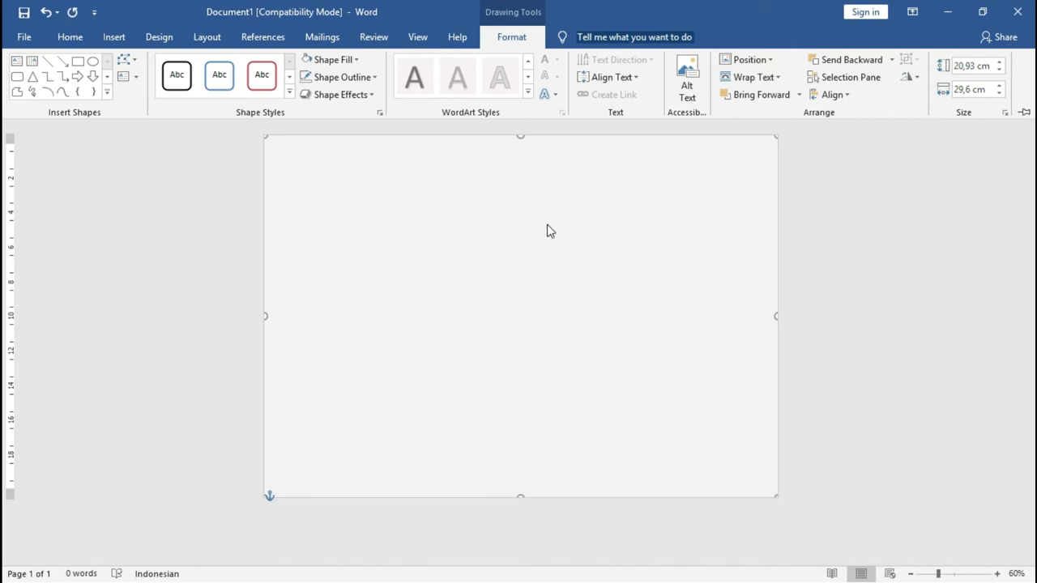
Step: Duplicate the grey rectangle and start a picture fill from a file for the copy
{"action": "left_click", "coordinate": [453, 203]}
{"action": "mouse_move", "coordinate": [417, 188]}
{"action": "left_mouse_down"}
{"action": "mouse_move", "coordinate": [476, 219]}
{"action": "mouse_move", "coordinate": [494, 212]}
{"action": "left_mouse_up"}
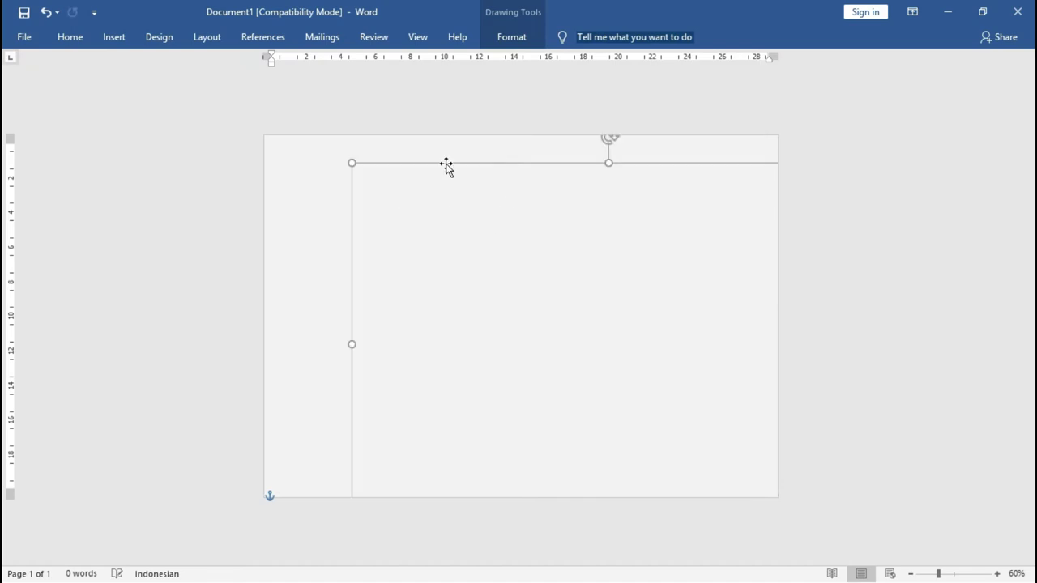
{"action": "left_click", "coordinate": [512, 37]}
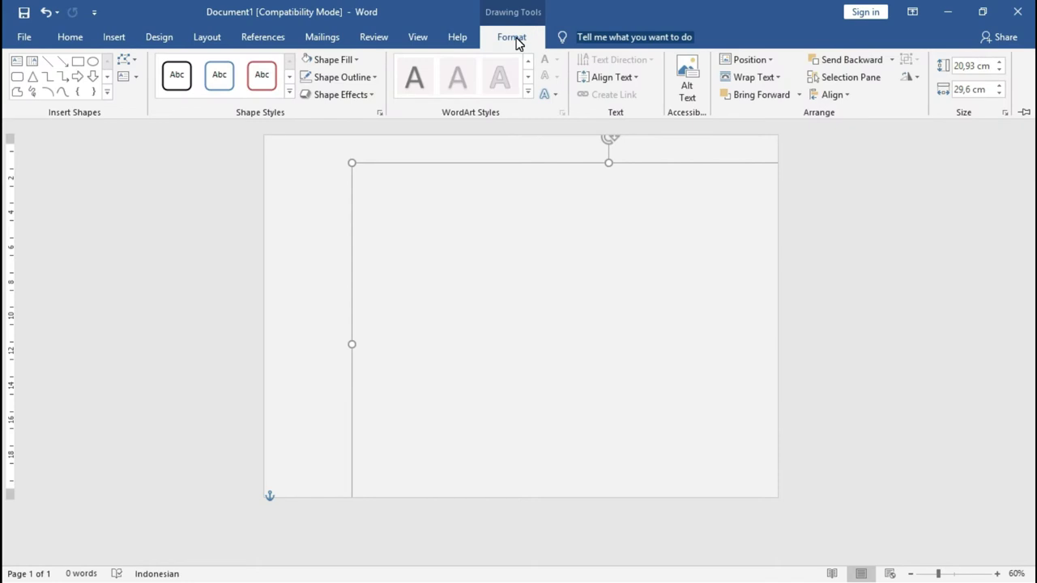
{"action": "left_click", "coordinate": [337, 60]}
{"action": "left_click", "coordinate": [376, 262]}
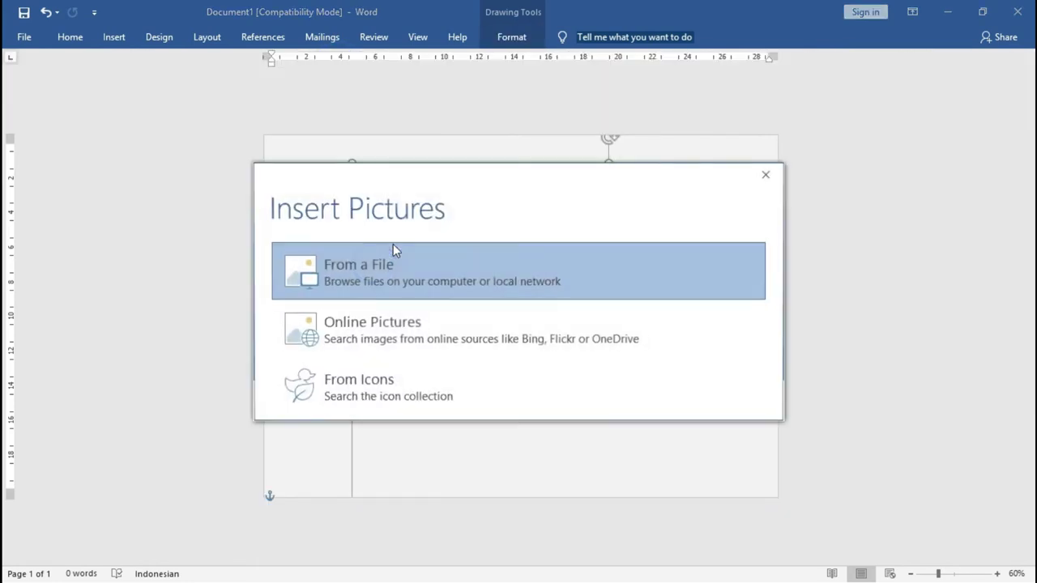
{"action": "left_click", "coordinate": [376, 275]}
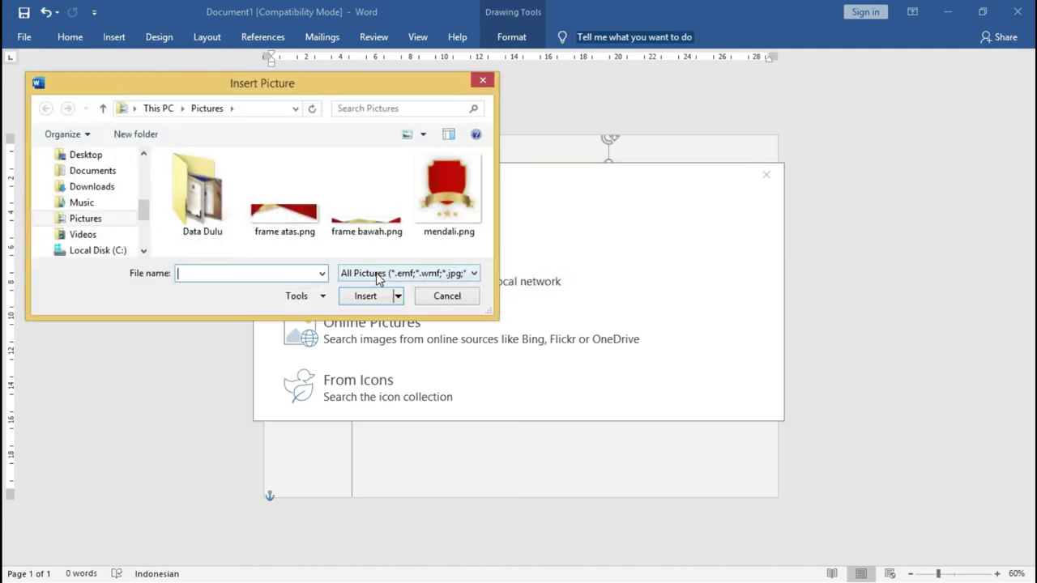
Step: Fill the copy with frame atas.png and align it to the page's top-left corner
{"action": "left_click_drag", "start_coordinate": [391, 87], "coordinate": [439, 80]}
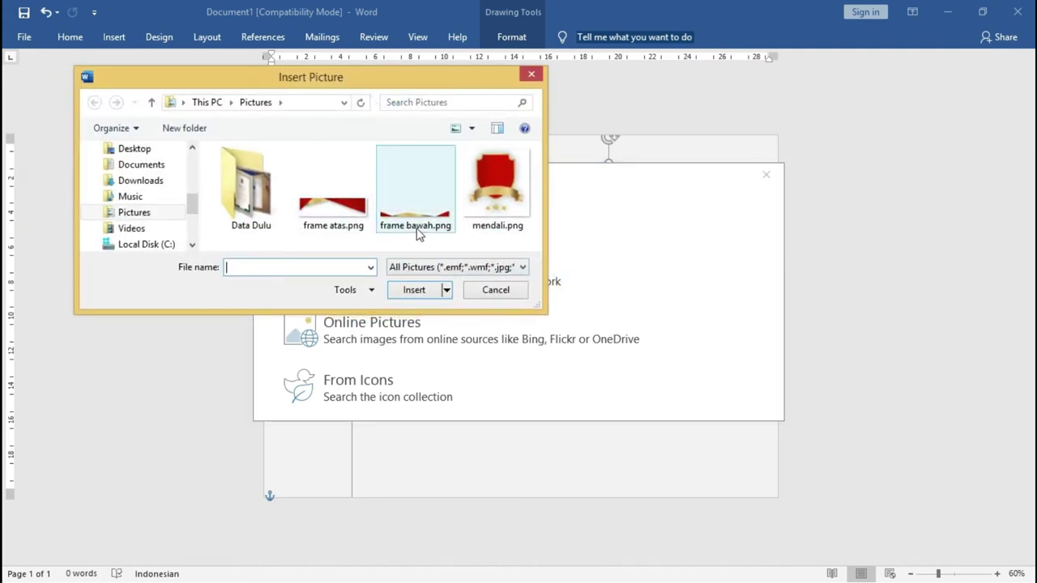
{"action": "left_click", "coordinate": [340, 220]}
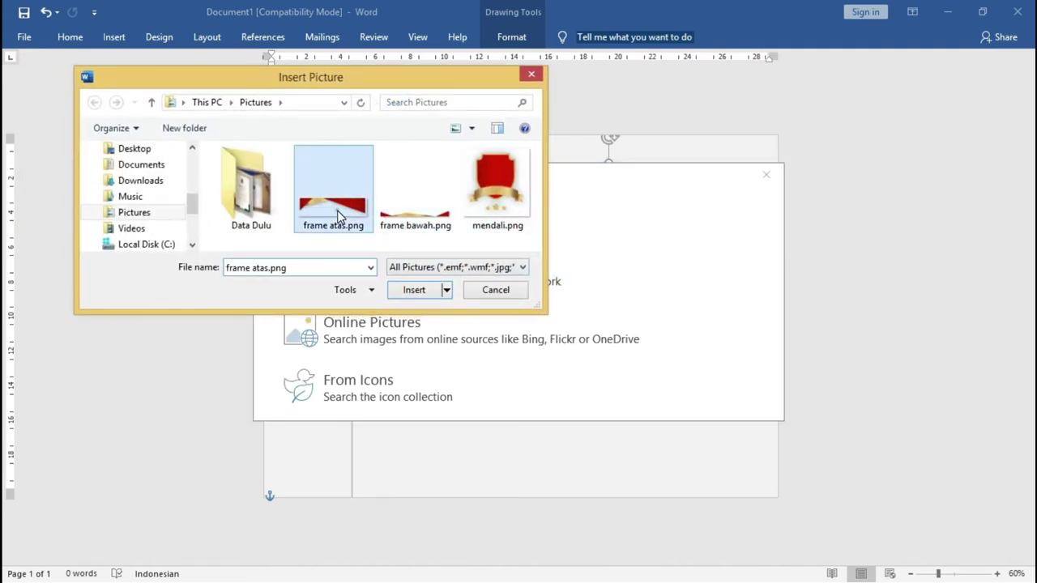
{"action": "left_click", "coordinate": [417, 219]}
{"action": "left_click", "coordinate": [329, 205]}
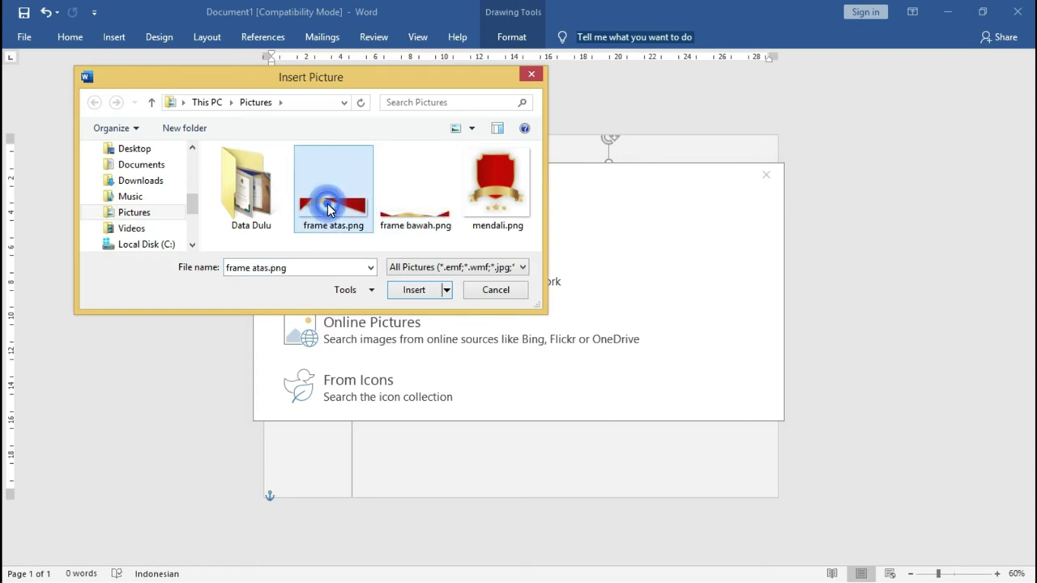
{"action": "left_click", "coordinate": [424, 292]}
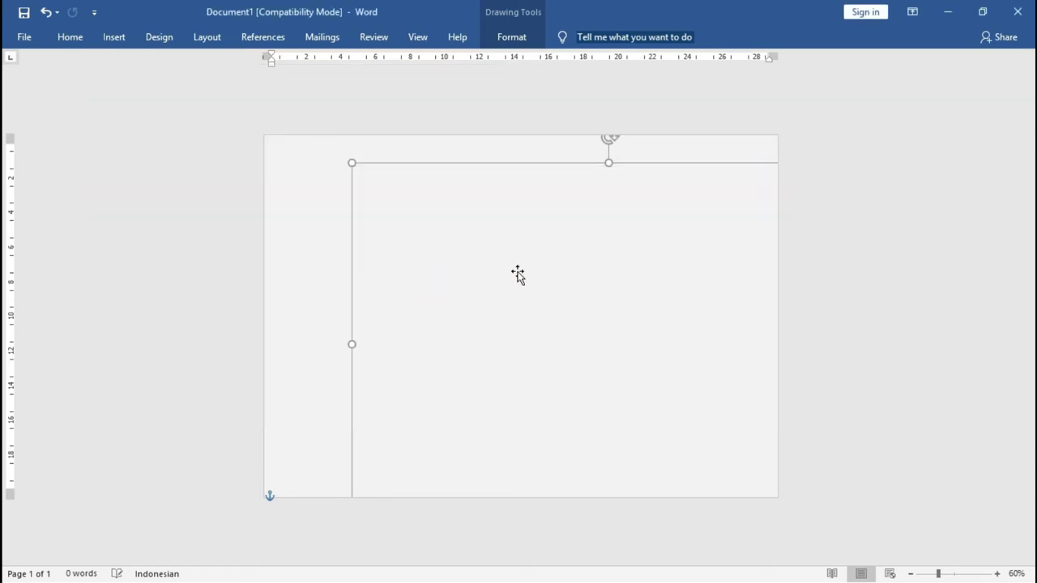
{"action": "mouse_move", "coordinate": [617, 254]}
{"action": "left_mouse_down"}
{"action": "mouse_move", "coordinate": [521, 190]}
{"action": "mouse_move", "coordinate": [552, 188]}
{"action": "mouse_move", "coordinate": [540, 214]}
{"action": "left_mouse_up"}
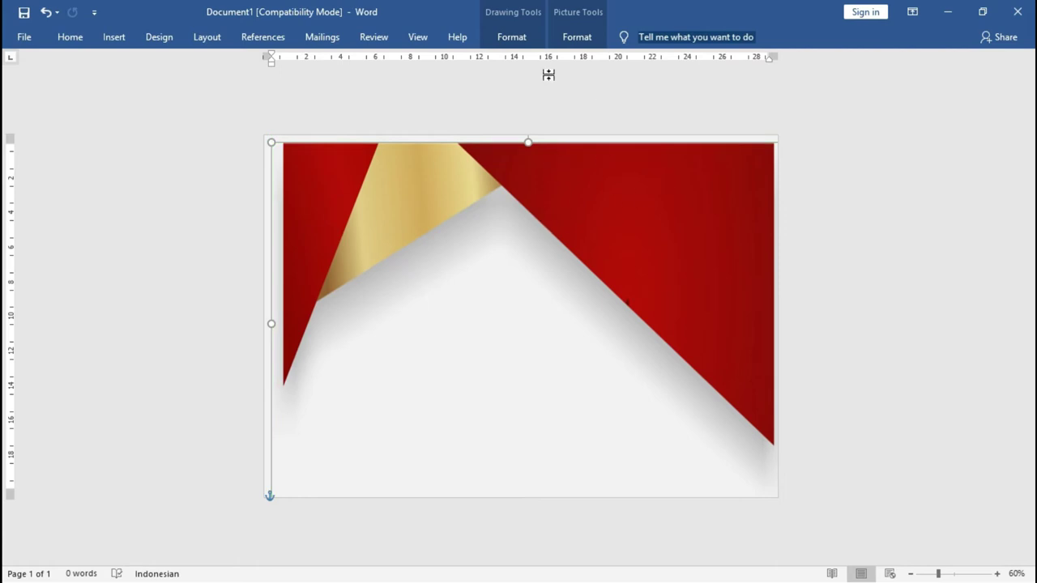
Step: Crop-fit the frame atas.png picture and shift it up within its shape
{"action": "left_click", "coordinate": [521, 39]}
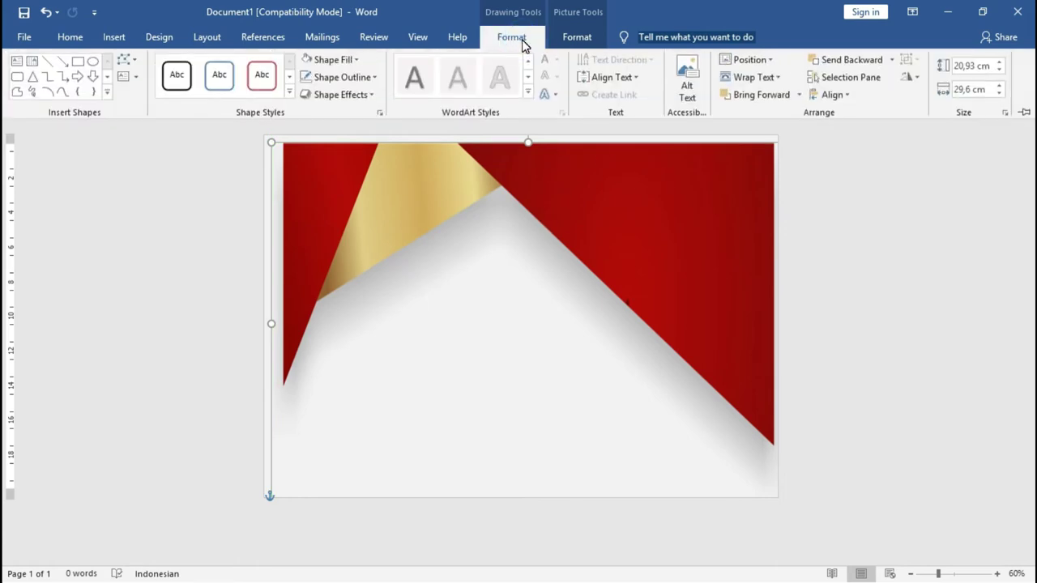
{"action": "left_click", "coordinate": [572, 39]}
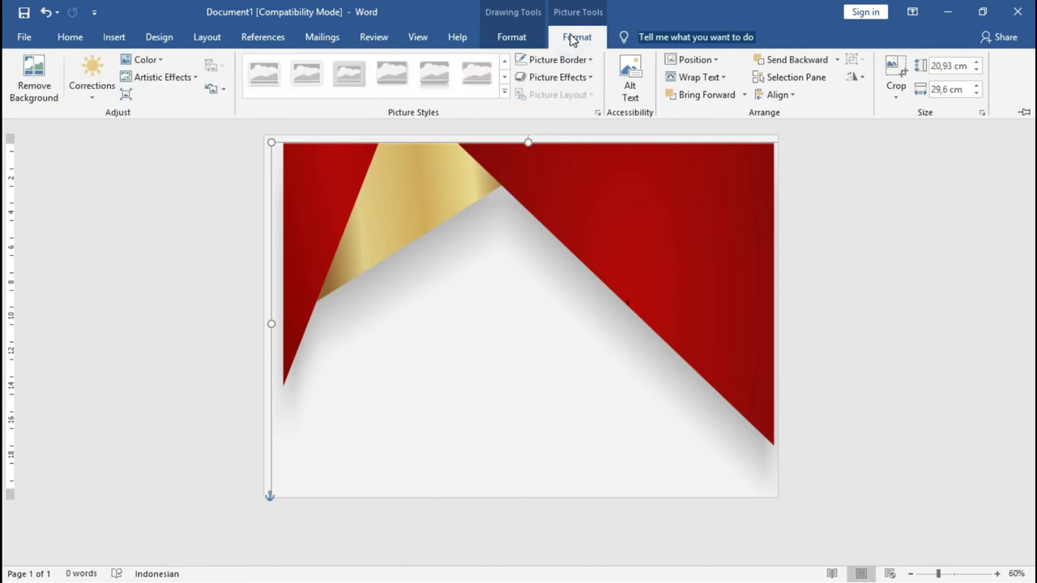
{"action": "left_click", "coordinate": [891, 87]}
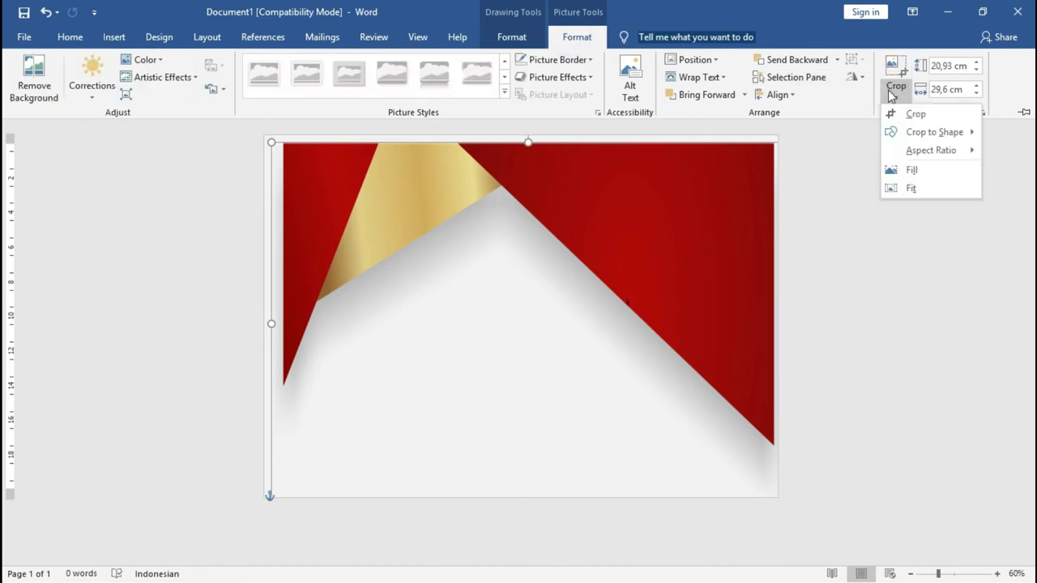
{"action": "left_click", "coordinate": [918, 191]}
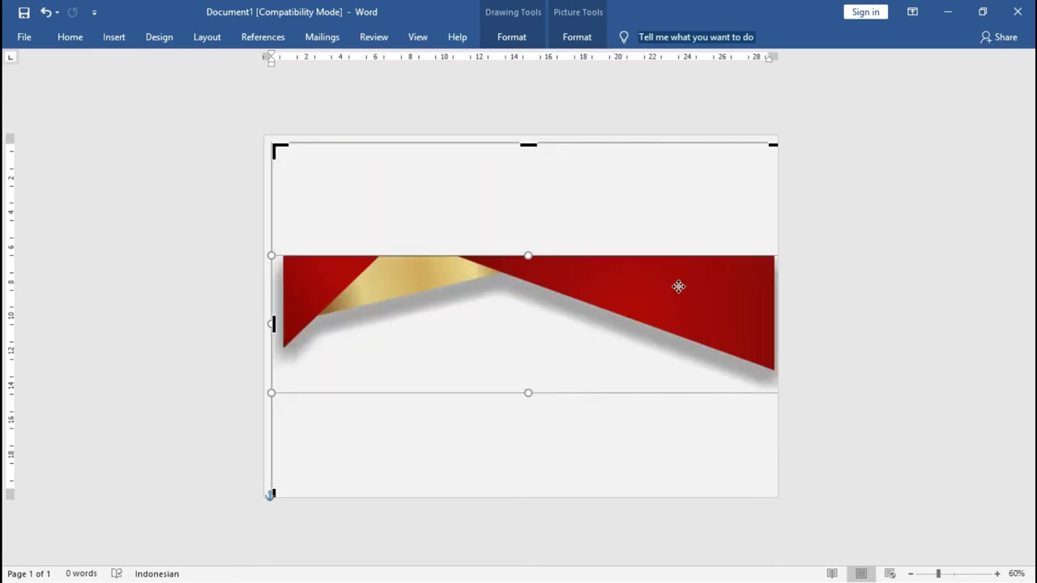
{"action": "left_click_drag", "start_coordinate": [674, 277], "coordinate": [676, 162]}
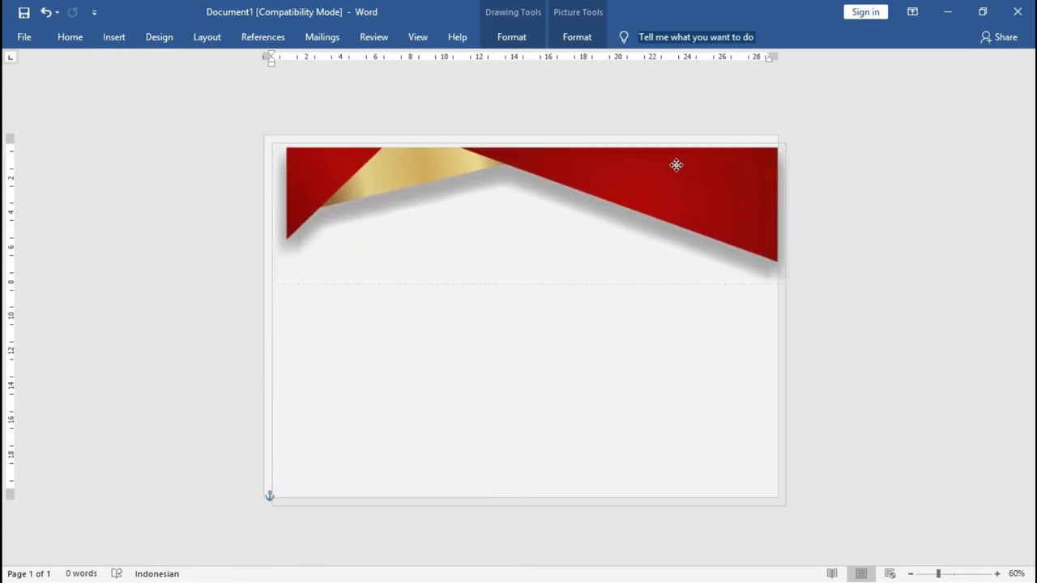
{"action": "left_click_drag", "start_coordinate": [677, 161], "coordinate": [672, 166]}
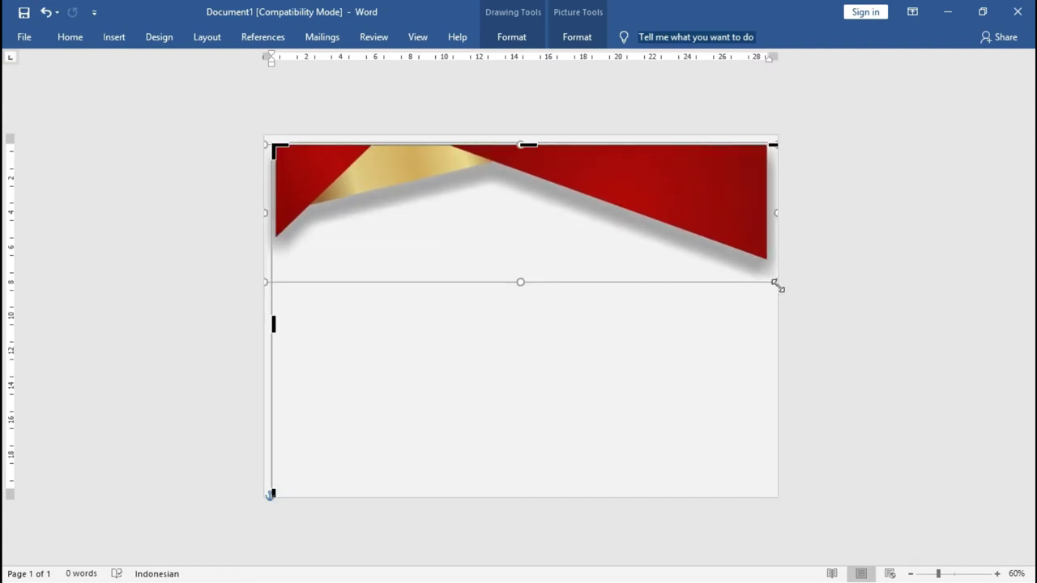
{"action": "left_click_drag", "start_coordinate": [776, 279], "coordinate": [780, 284]}
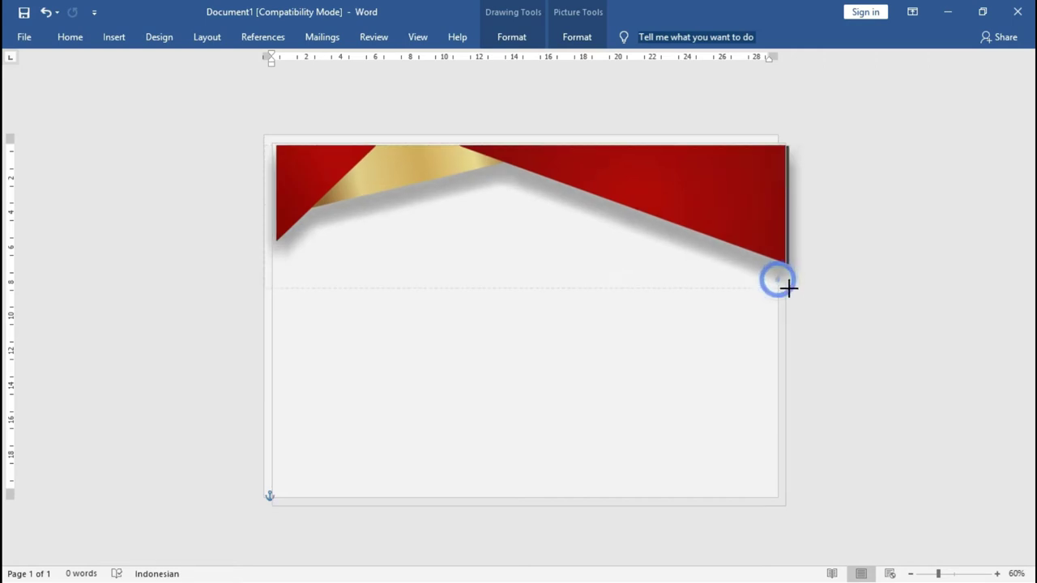
{"action": "left_click_drag", "start_coordinate": [693, 198], "coordinate": [693, 195]}
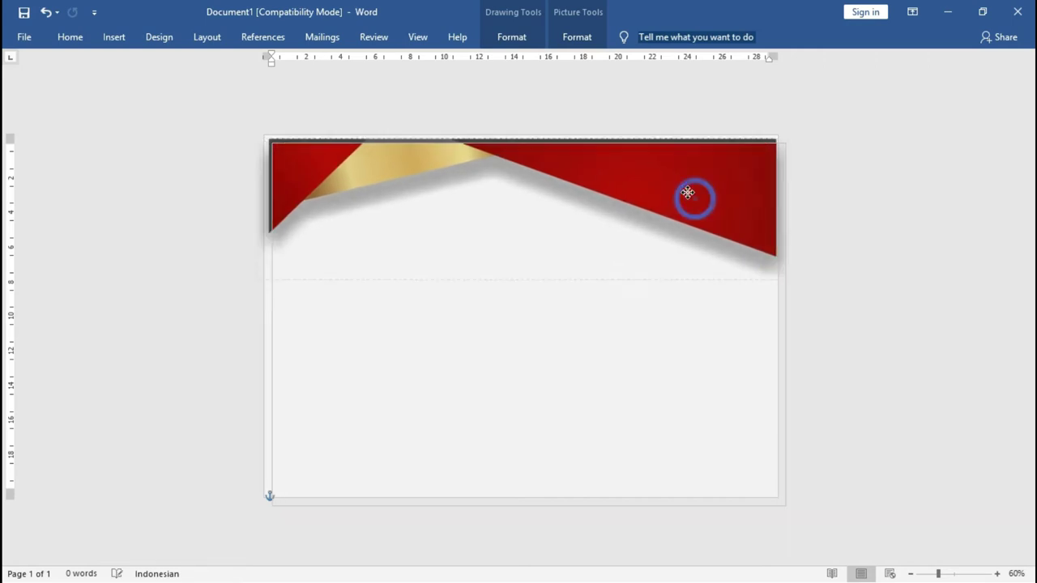
{"action": "left_click", "coordinate": [800, 257]}
Step: Move the red-gold frame to the page top and stretch it to the right edge
{"action": "left_click", "coordinate": [738, 327]}
{"action": "left_click_drag", "start_coordinate": [711, 352], "coordinate": [696, 344]}
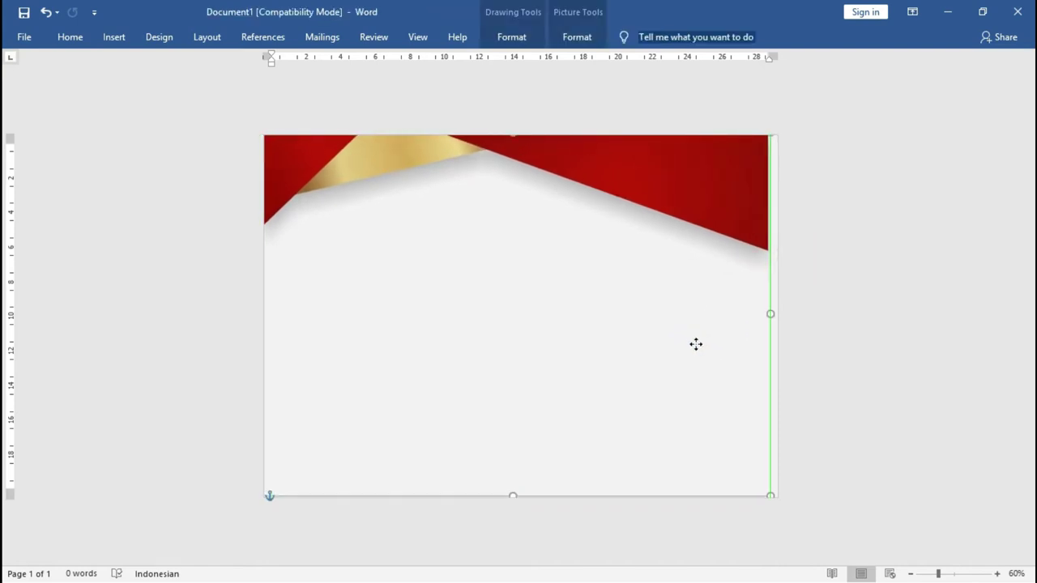
{"action": "left_click_drag", "start_coordinate": [770, 495], "coordinate": [780, 499]}
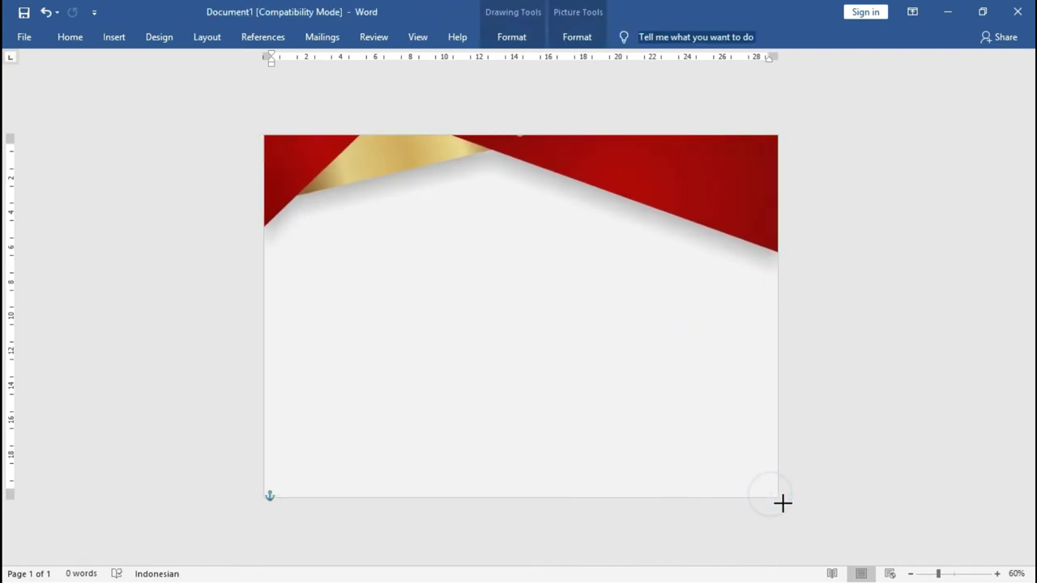
{"action": "left_click", "coordinate": [879, 392]}
{"action": "left_click", "coordinate": [745, 189]}
Step: Place a copy of the top frame lower down and fill it with frame bawah.png
{"action": "left_click_drag", "start_coordinate": [720, 179], "coordinate": [713, 225]}
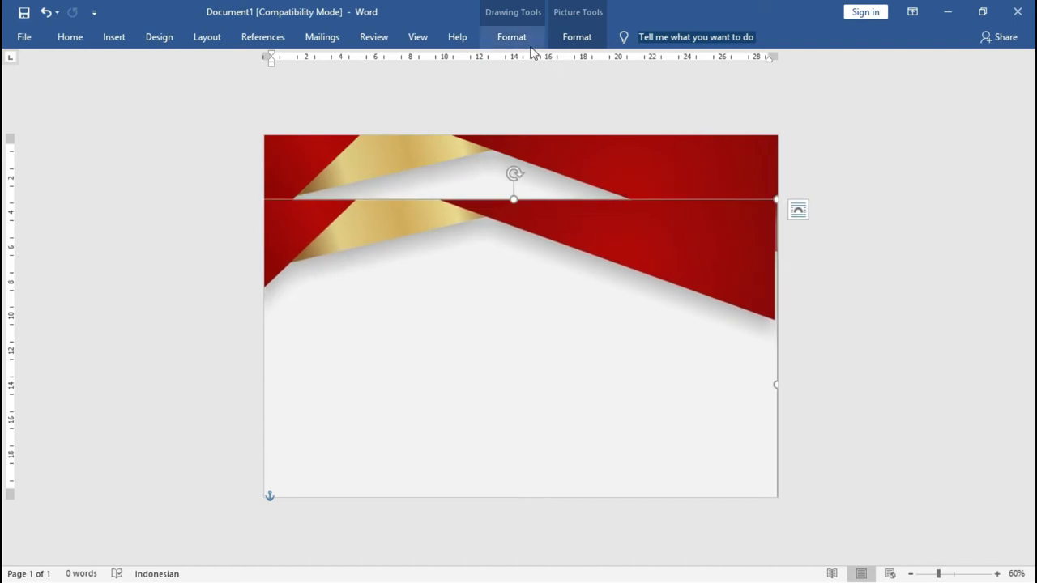
{"action": "left_click", "coordinate": [575, 38]}
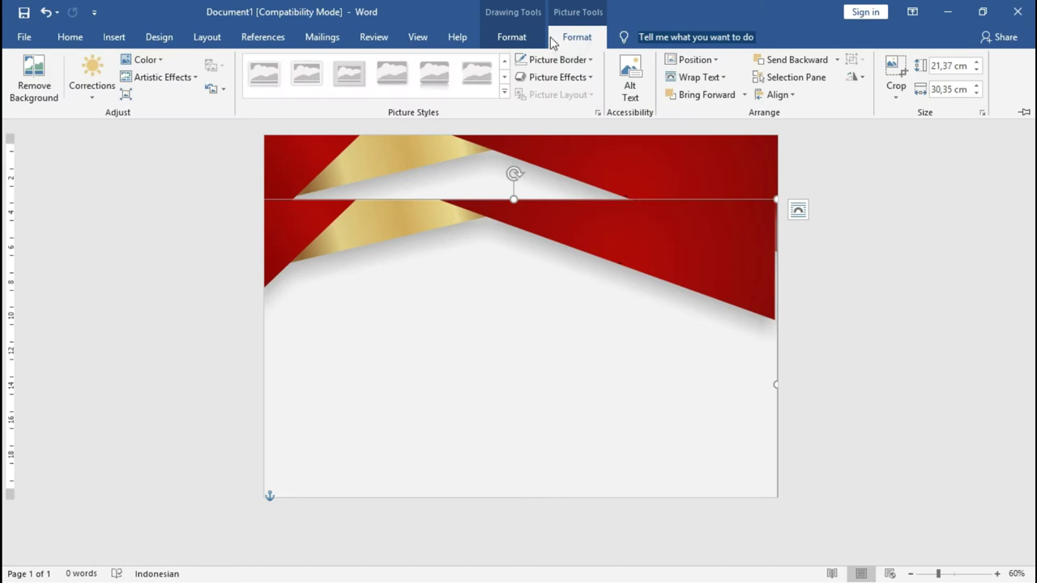
{"action": "left_click", "coordinate": [530, 38]}
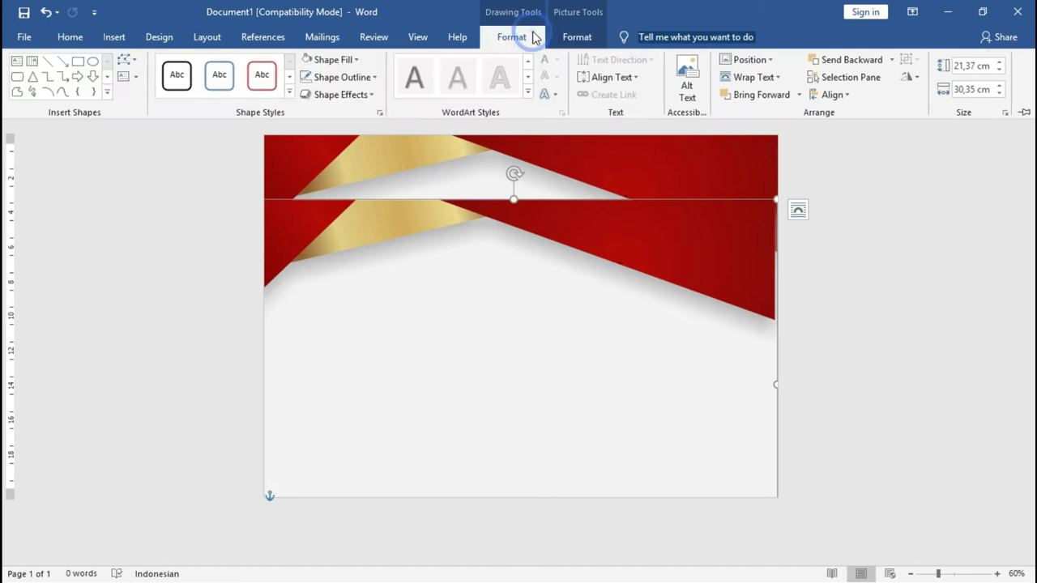
{"action": "left_click", "coordinate": [334, 60]}
{"action": "left_click", "coordinate": [362, 264]}
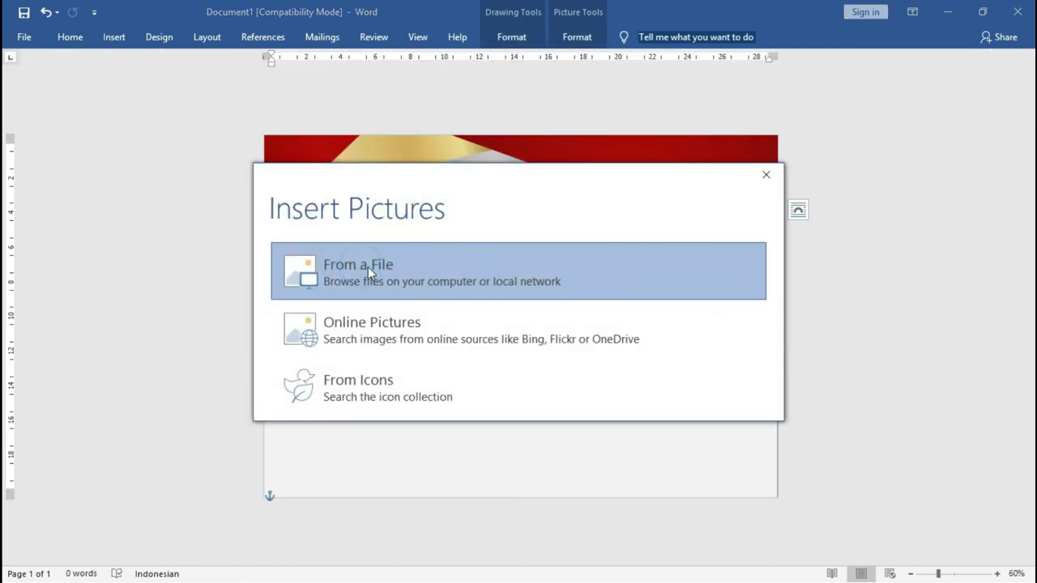
{"action": "left_click", "coordinate": [412, 274]}
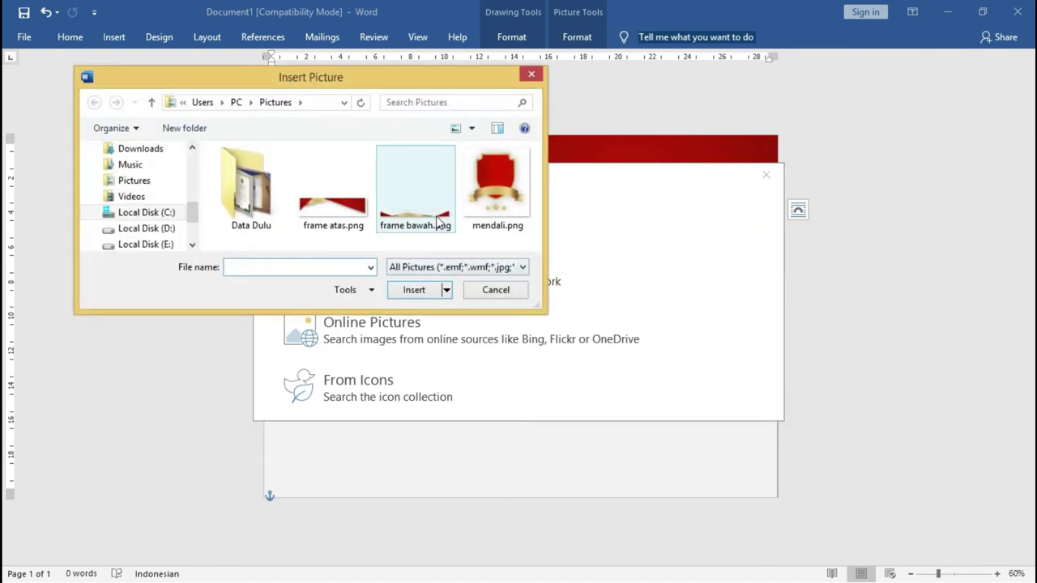
{"action": "left_click", "coordinate": [437, 220]}
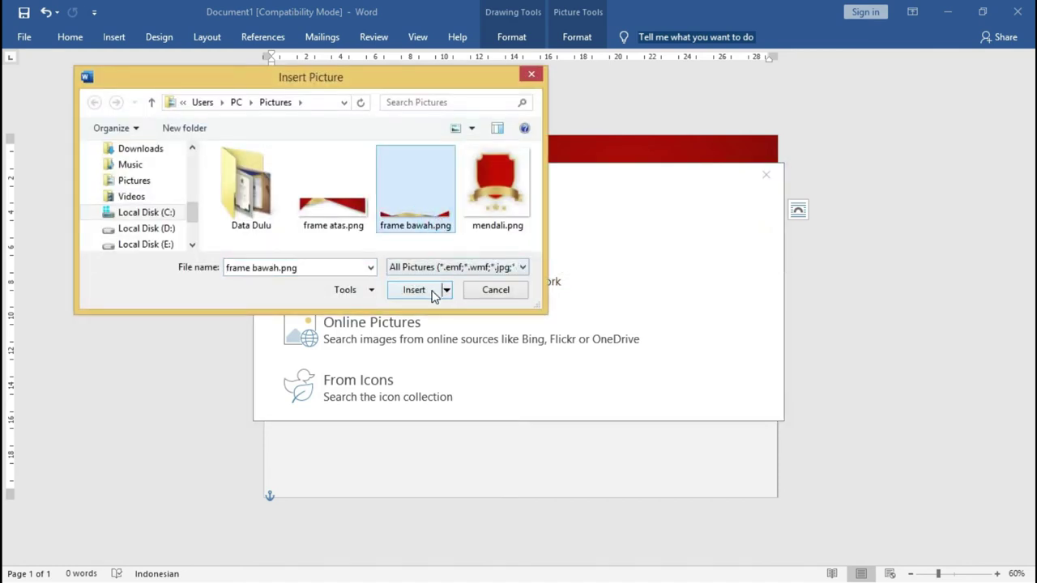
{"action": "left_click", "coordinate": [414, 290]}
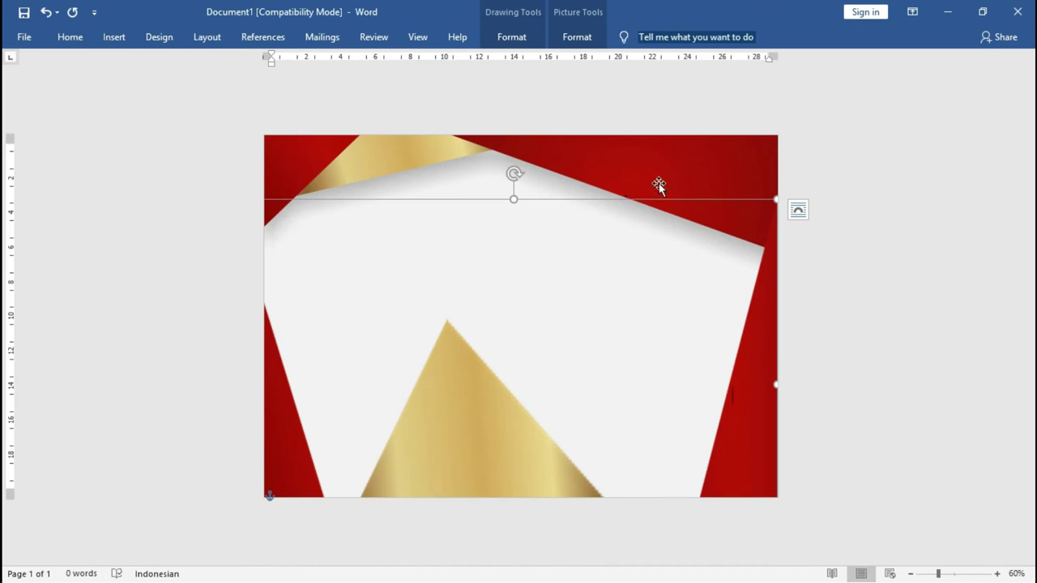
Step: Crop-fit the frame bawah.png picture and drag its red-gold band to the page bottom
{"action": "left_click", "coordinate": [582, 41]}
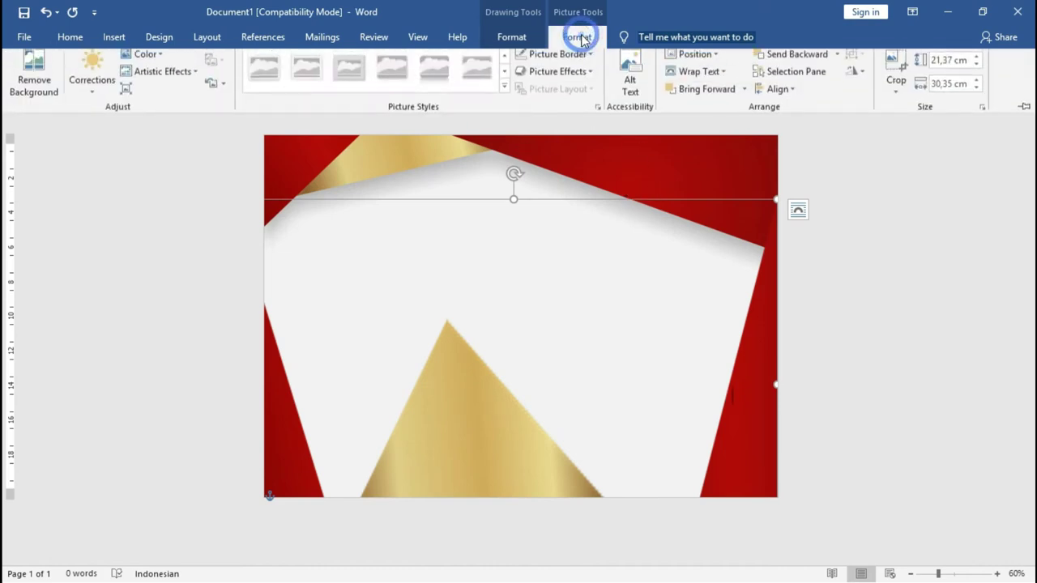
{"action": "left_click", "coordinate": [900, 95]}
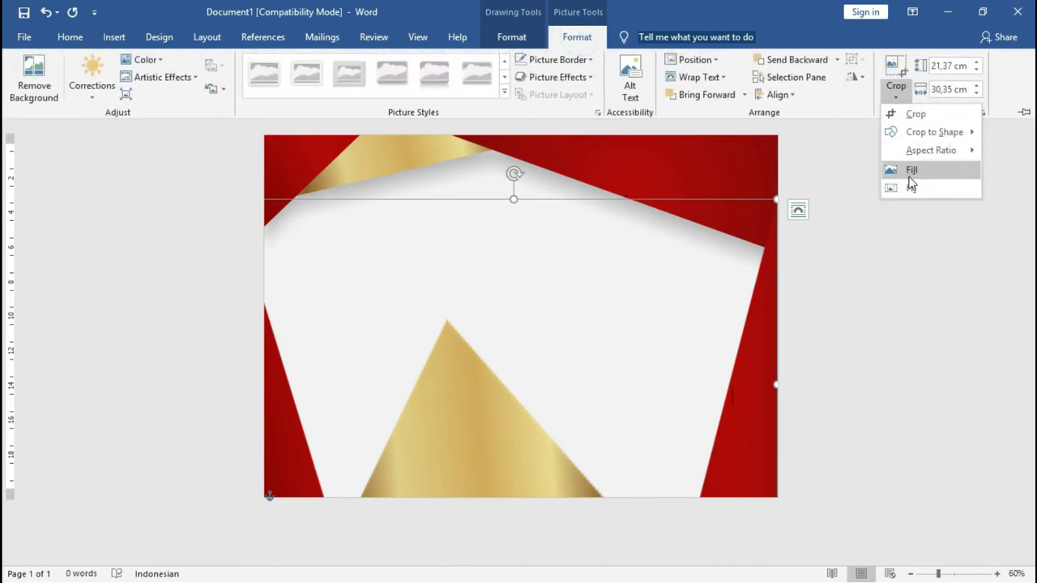
{"action": "left_click", "coordinate": [907, 188]}
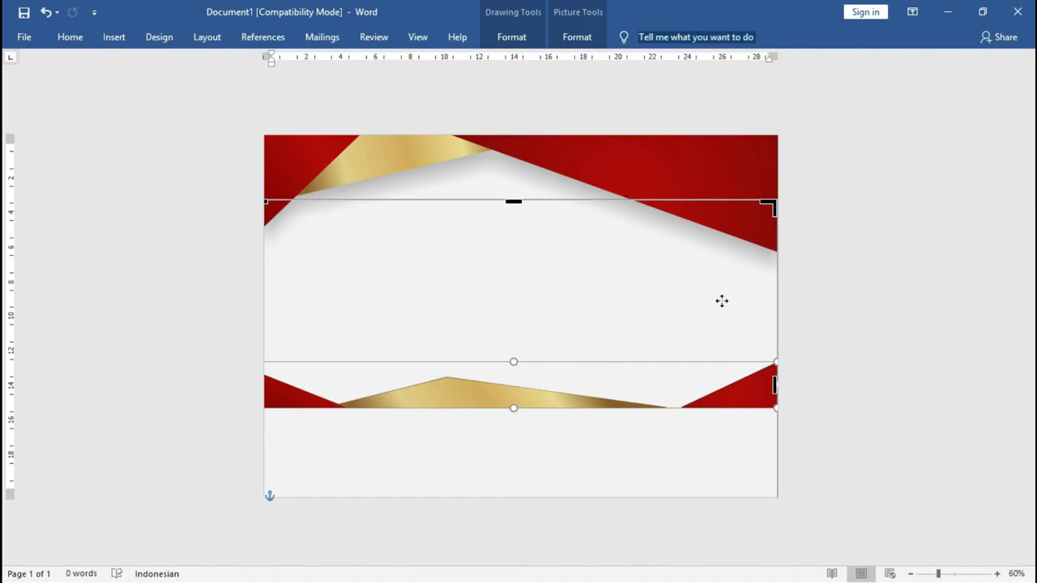
{"action": "left_click", "coordinate": [836, 253]}
{"action": "left_click", "coordinate": [560, 386]}
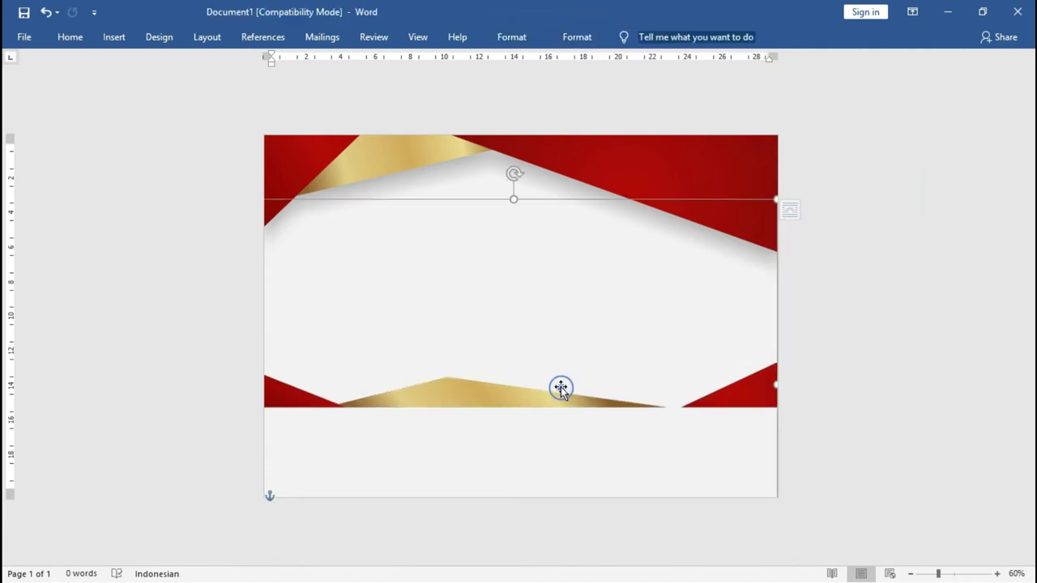
{"action": "left_click", "coordinate": [519, 397]}
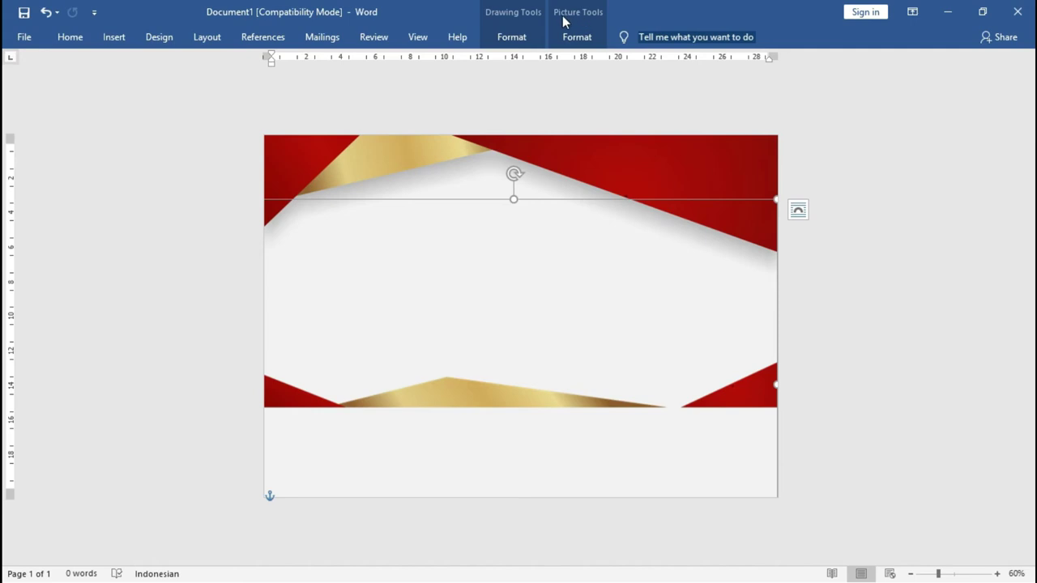
{"action": "left_click", "coordinate": [574, 38]}
{"action": "left_click", "coordinate": [897, 80]}
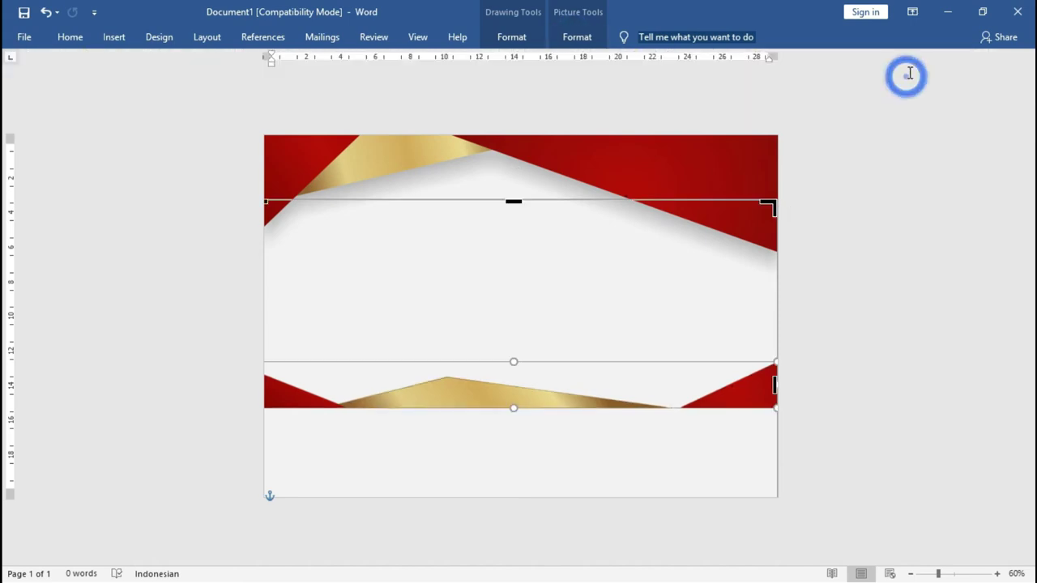
{"action": "left_click_drag", "start_coordinate": [503, 399], "coordinate": [509, 491]}
{"action": "left_click", "coordinate": [849, 278]}
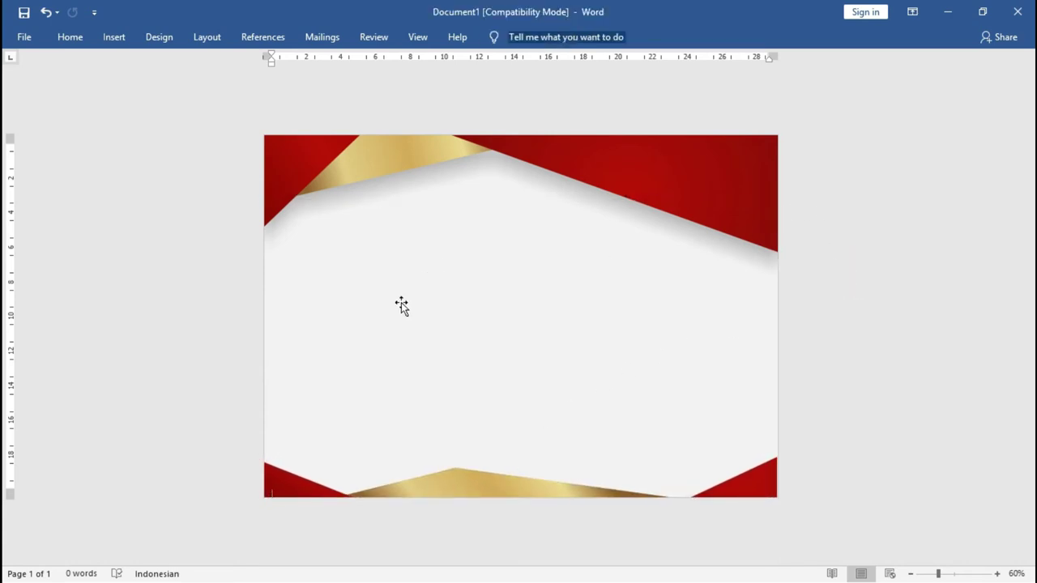
Step: Place a copy of the bottom frame higher up on the page
{"action": "left_click", "coordinate": [460, 508]}
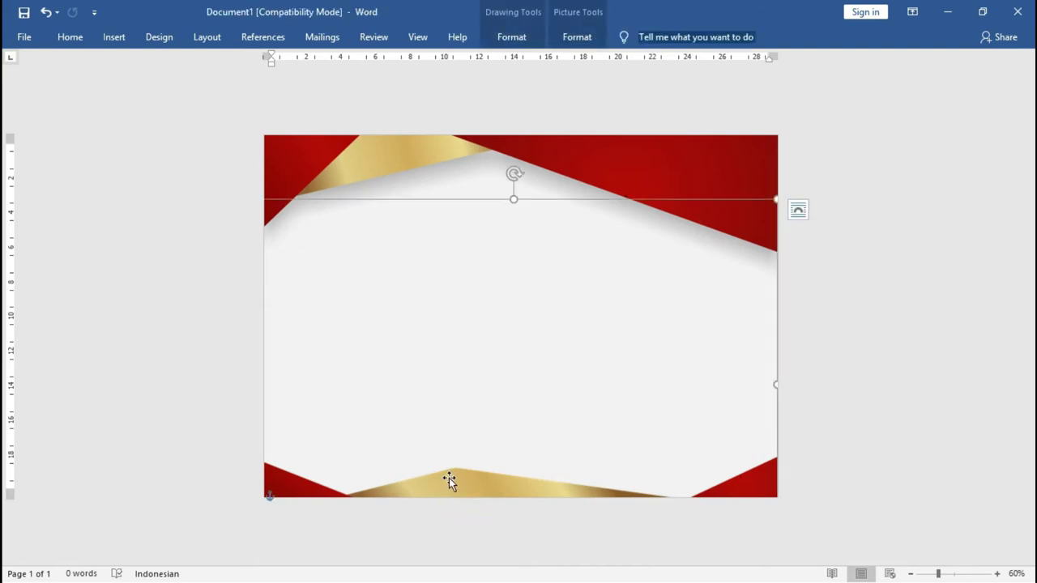
{"action": "left_click", "coordinate": [450, 480]}
{"action": "left_click_drag", "start_coordinate": [460, 491], "coordinate": [476, 366]}
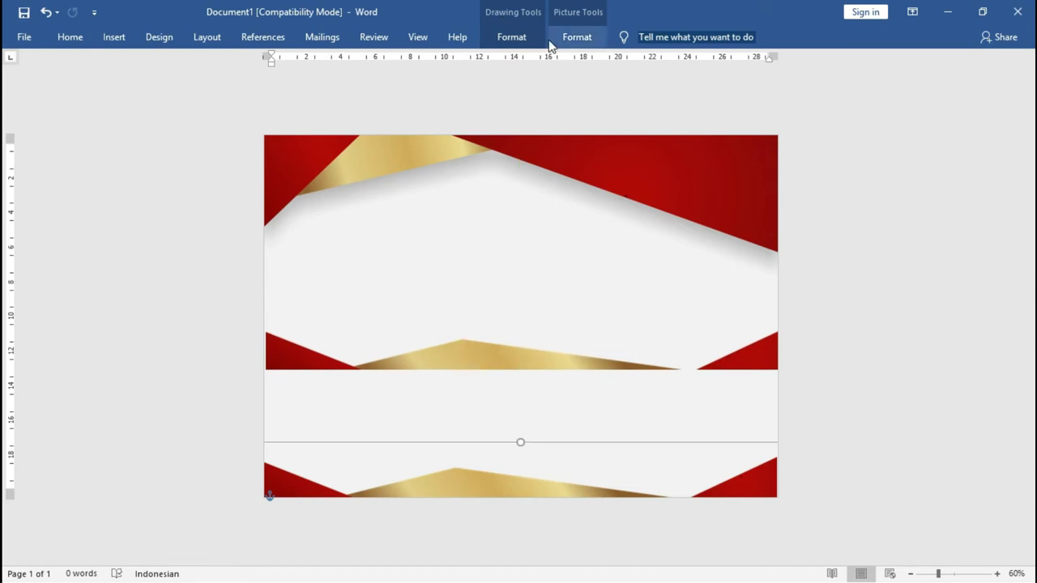
{"action": "left_click", "coordinate": [516, 36]}
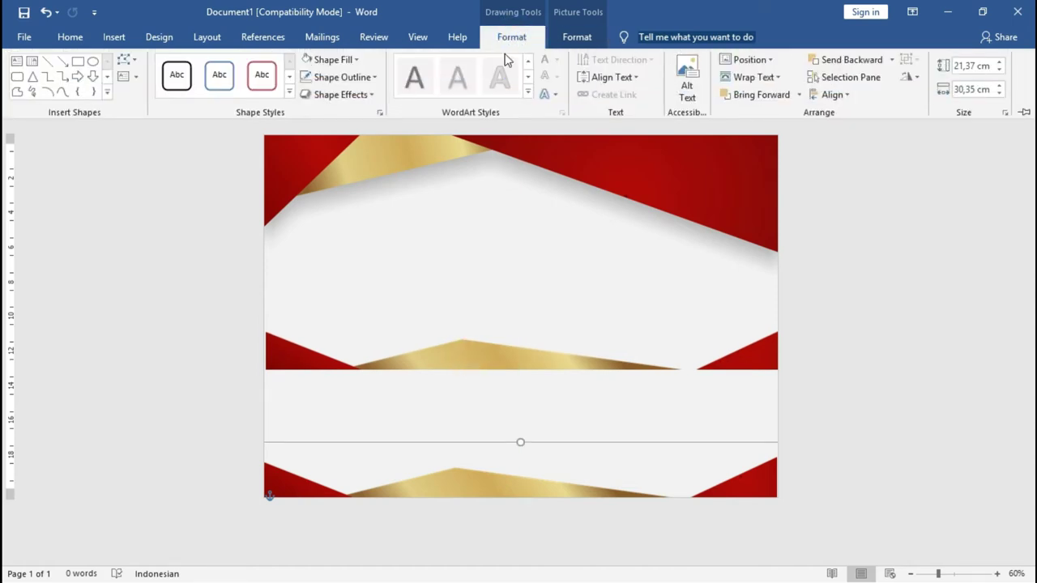
Step: Fill the copied shape with the mendali.png shield badge picture
{"action": "left_click", "coordinate": [344, 60]}
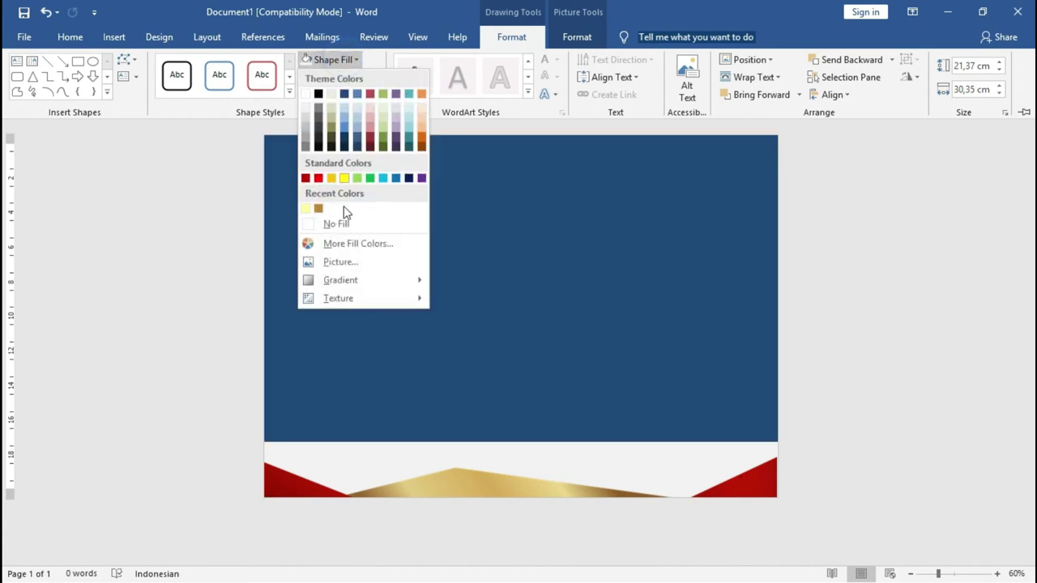
{"action": "left_click", "coordinate": [355, 256]}
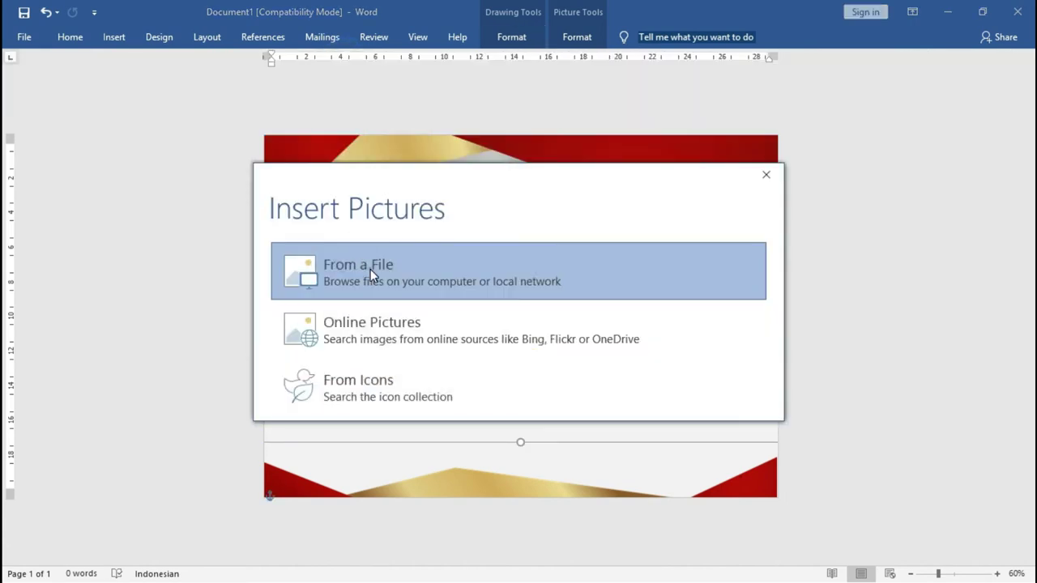
{"action": "left_click", "coordinate": [368, 268]}
{"action": "left_click", "coordinate": [488, 177]}
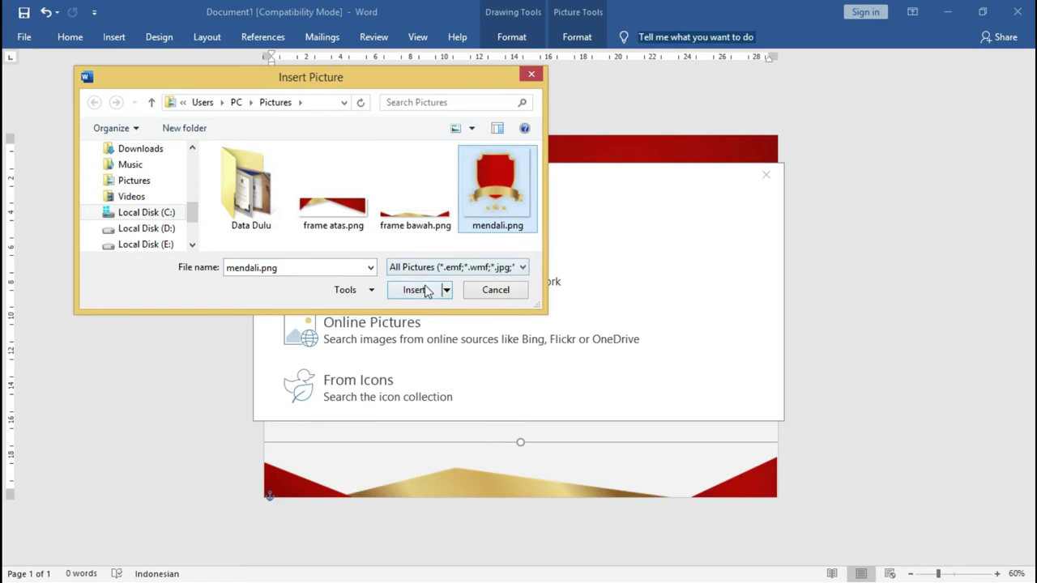
{"action": "left_click", "coordinate": [418, 289]}
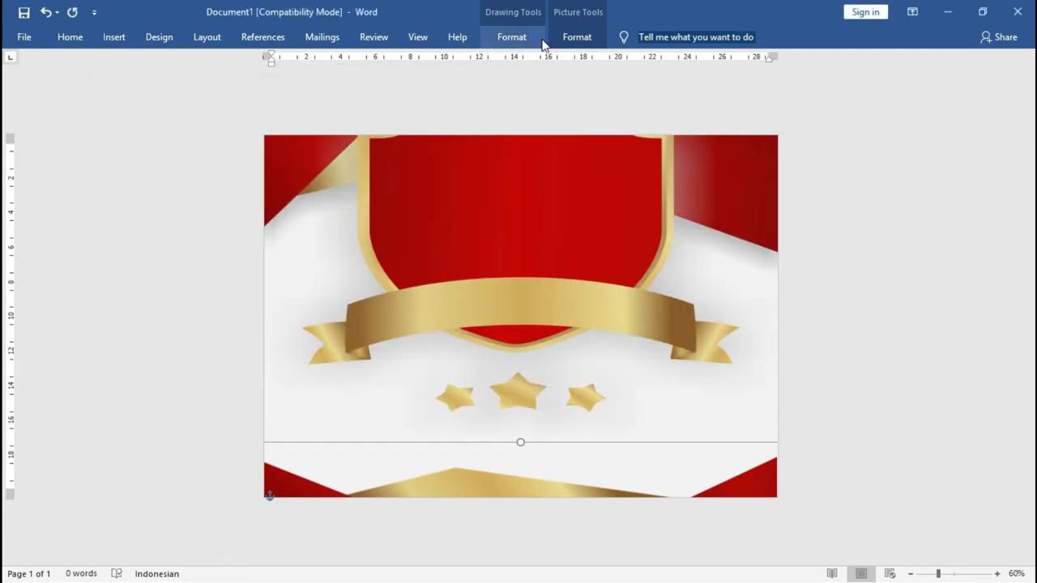
Step: Crop-fit the mendali.png badge and reposition it within its crop frame
{"action": "left_click", "coordinate": [577, 37]}
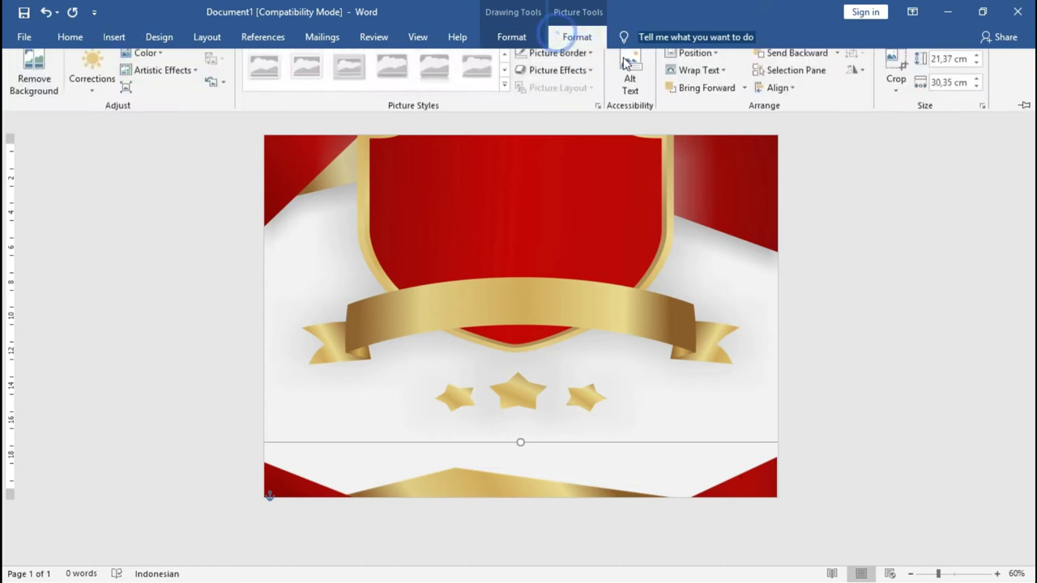
{"action": "left_click", "coordinate": [897, 96]}
{"action": "left_click", "coordinate": [912, 189]}
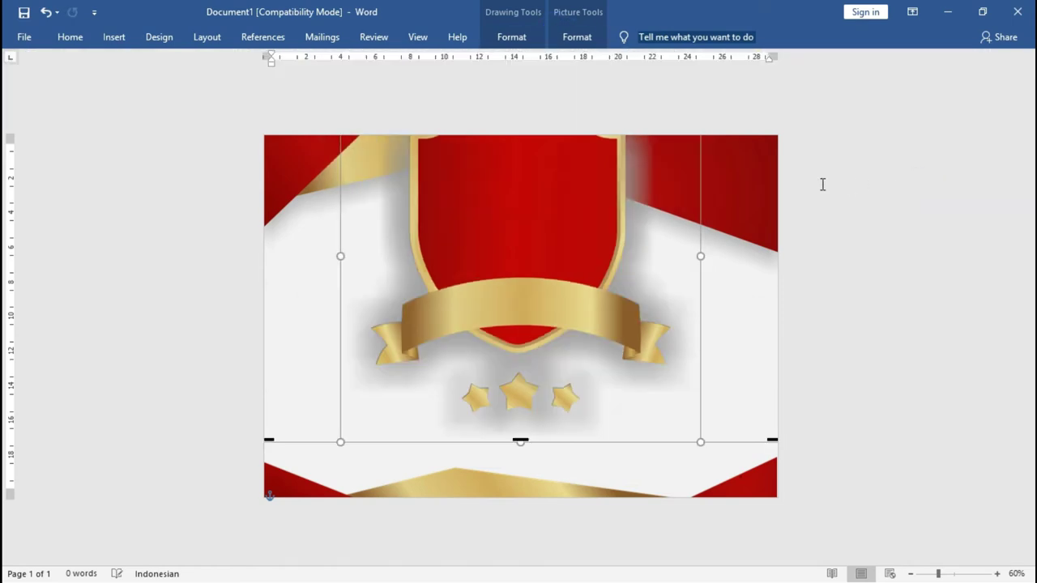
{"action": "left_click_drag", "start_coordinate": [566, 222], "coordinate": [535, 274]}
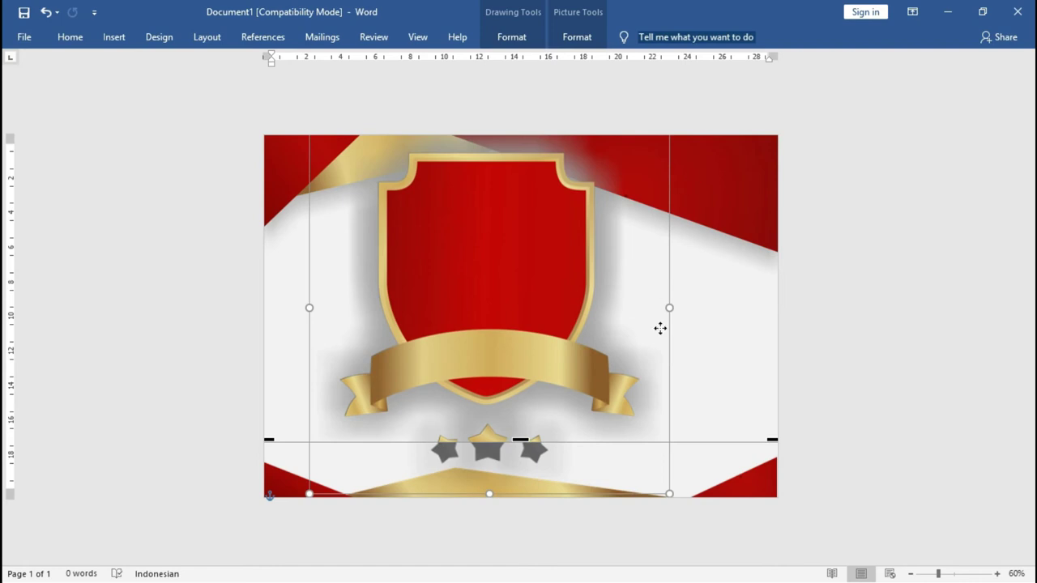
{"action": "left_click", "coordinate": [840, 396]}
{"action": "left_click", "coordinate": [478, 320]}
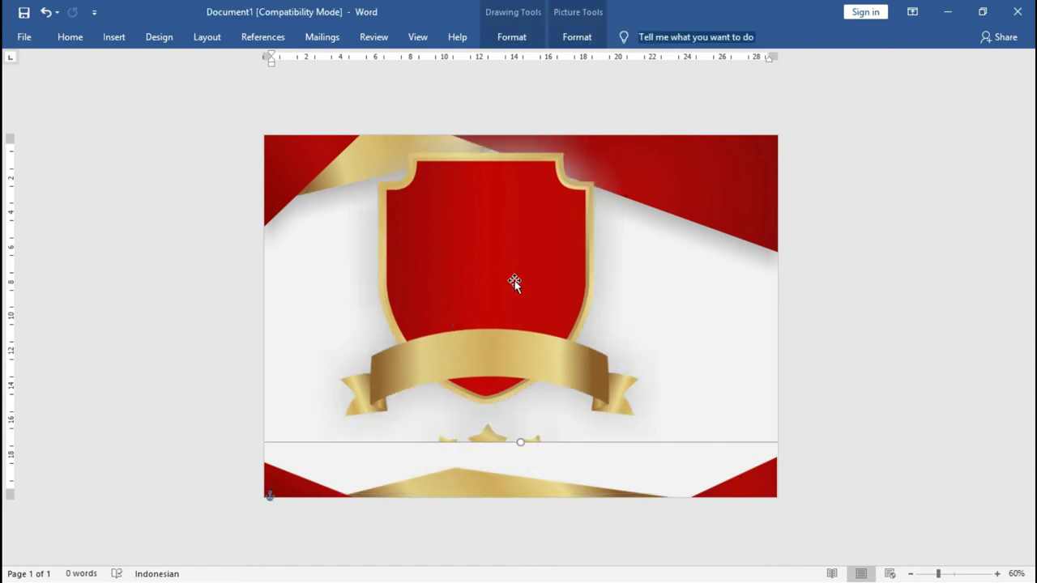
{"action": "left_click_drag", "start_coordinate": [517, 245], "coordinate": [526, 283]}
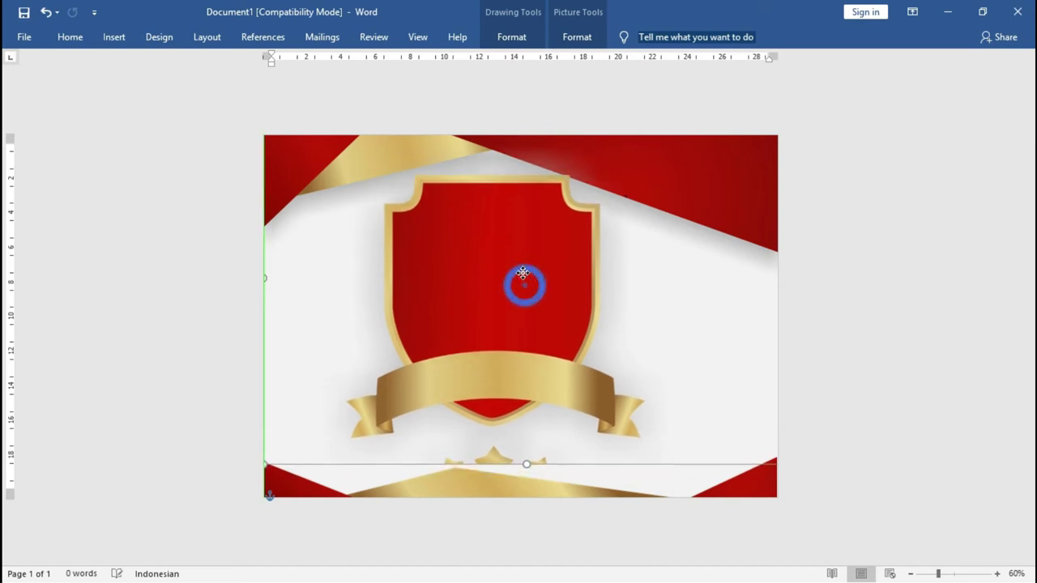
Step: Shrink the shield badge and move it toward the page's left side
{"action": "left_click_drag", "start_coordinate": [273, 459], "coordinate": [548, 322]}
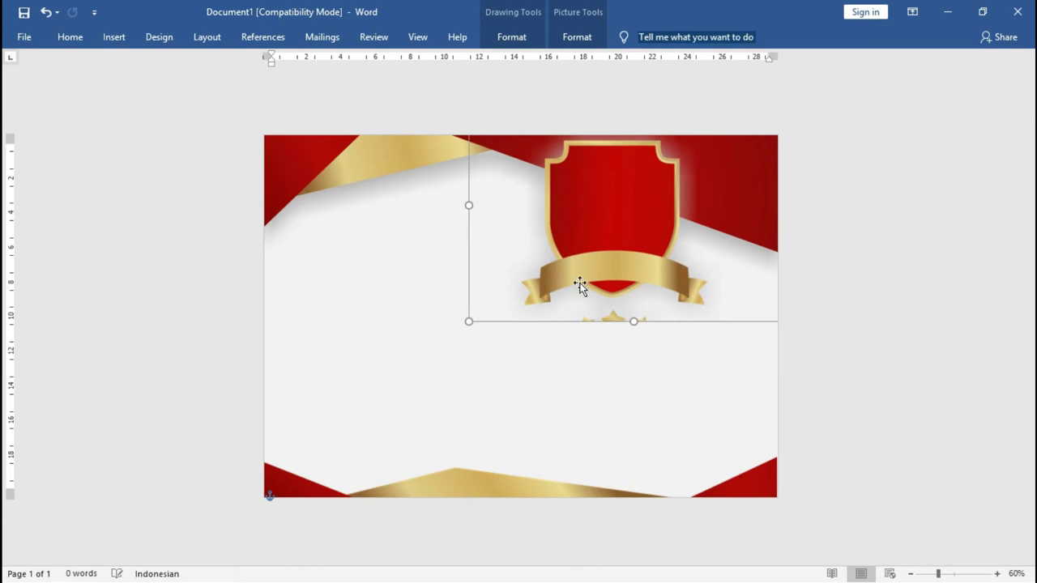
{"action": "left_click_drag", "start_coordinate": [597, 236], "coordinate": [401, 351]}
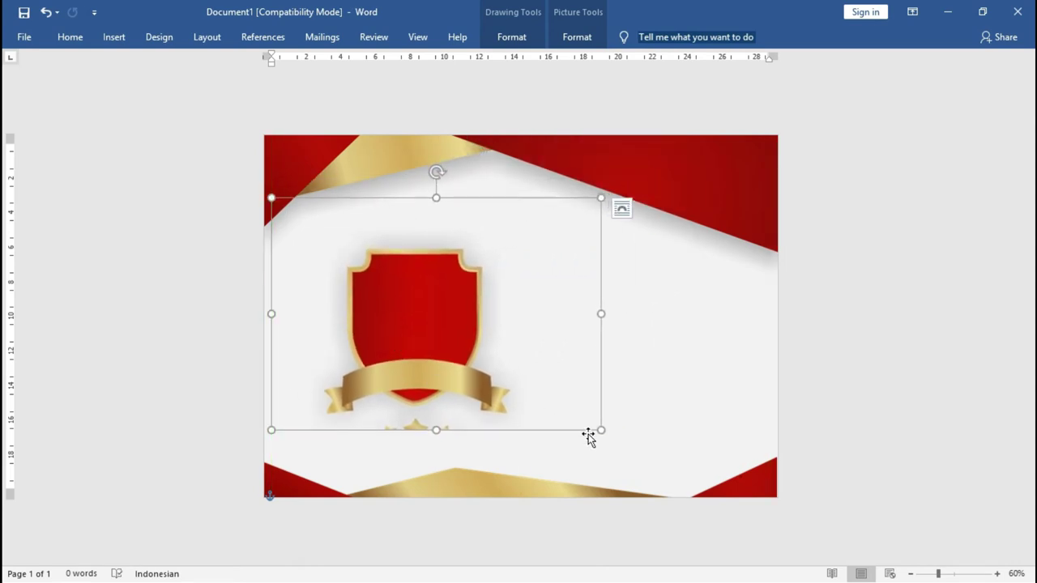
{"action": "left_click_drag", "start_coordinate": [601, 430], "coordinate": [494, 354]}
{"action": "left_click_drag", "start_coordinate": [371, 279], "coordinate": [381, 328]}
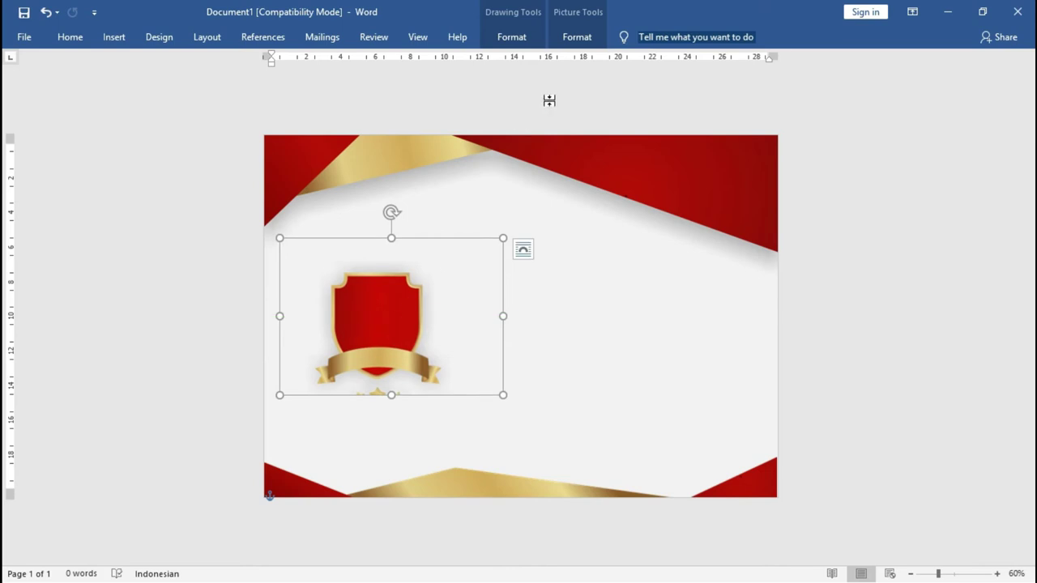
Step: Extend the badge's bottom crop edge to reveal the three stars, then nudge it into place
{"action": "left_click", "coordinate": [527, 37]}
{"action": "left_click", "coordinate": [567, 37]}
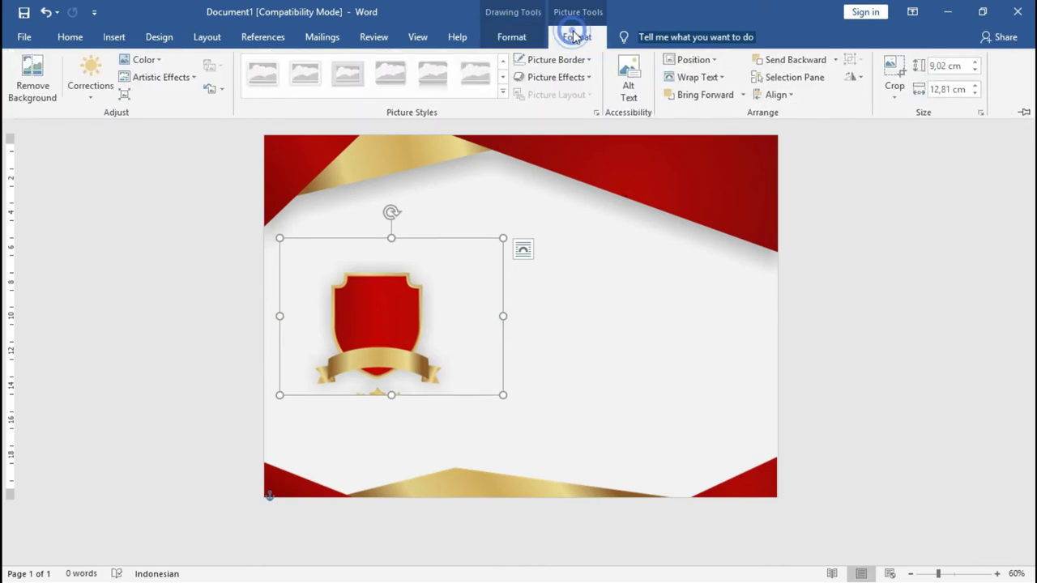
{"action": "left_click", "coordinate": [894, 91]}
{"action": "left_click", "coordinate": [913, 115]}
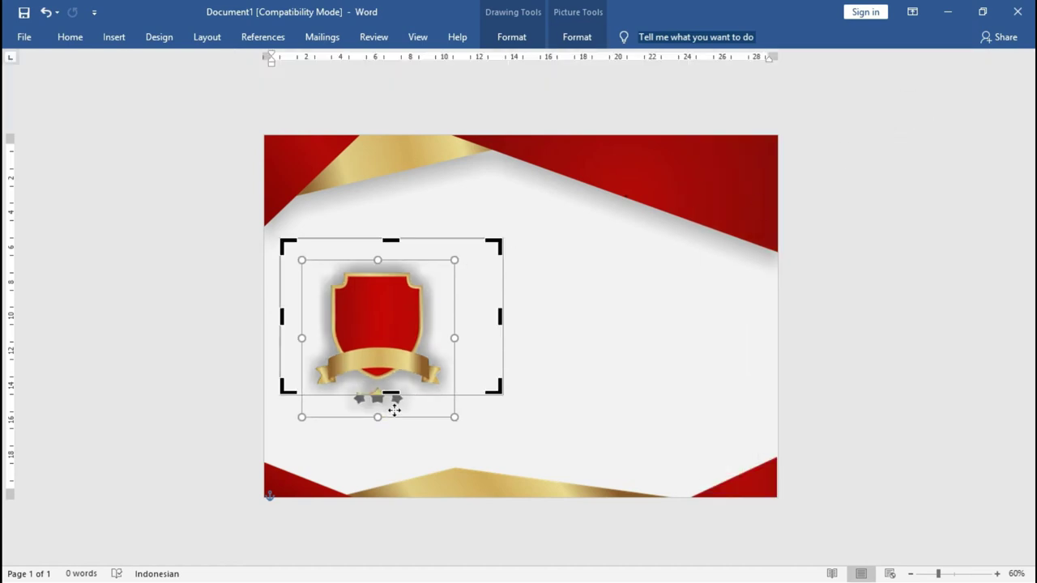
{"action": "left_click_drag", "start_coordinate": [392, 395], "coordinate": [391, 420]}
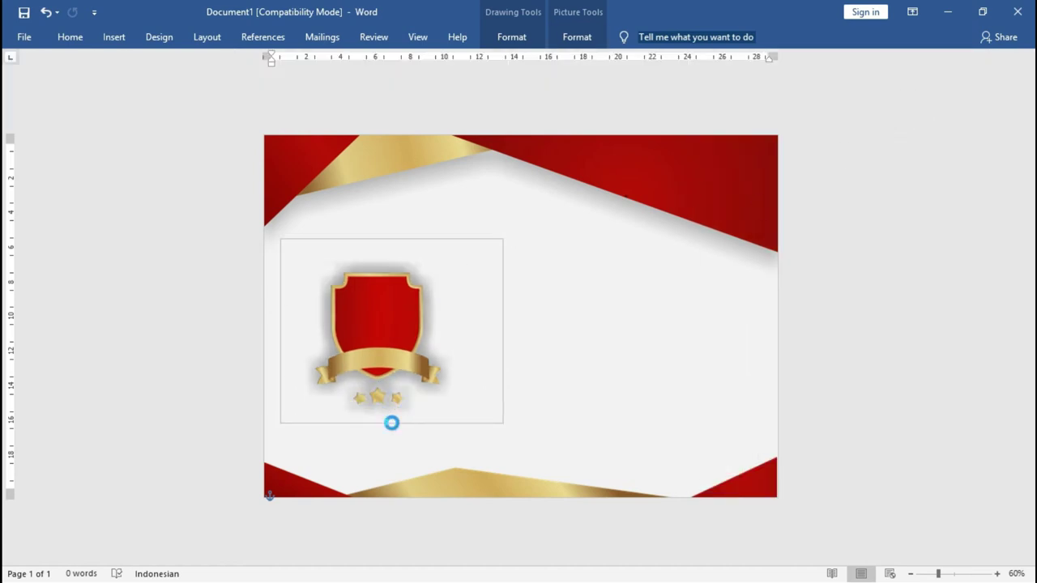
{"action": "left_click", "coordinate": [845, 246]}
{"action": "left_click", "coordinate": [379, 314]}
{"action": "left_click_drag", "start_coordinate": [378, 315], "coordinate": [380, 320]}
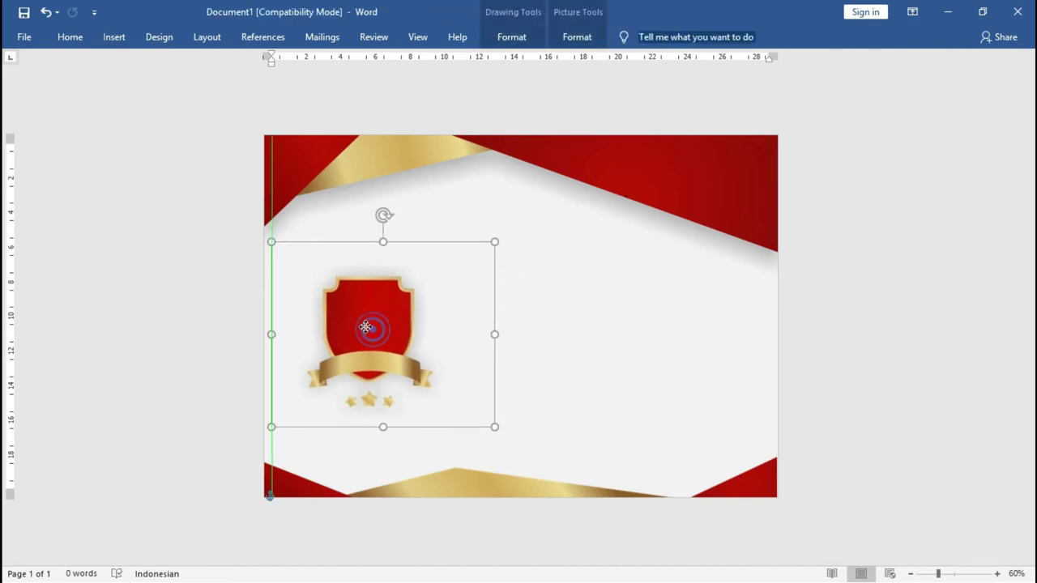
Step: Draw a straight vertical line to the right of the shield badge
{"action": "left_click", "coordinate": [112, 36]}
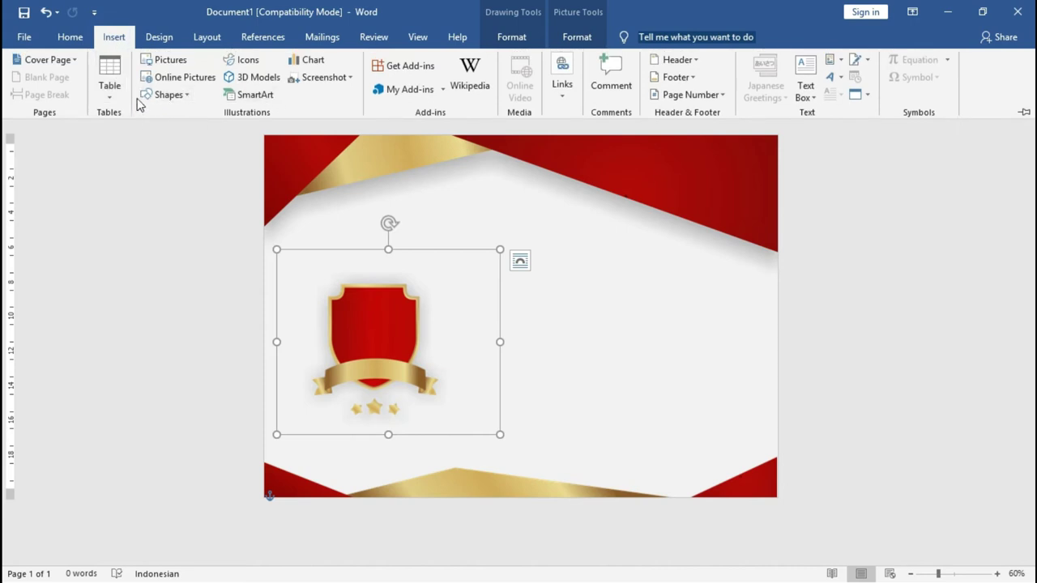
{"action": "left_click", "coordinate": [168, 95]}
{"action": "left_click", "coordinate": [161, 177]}
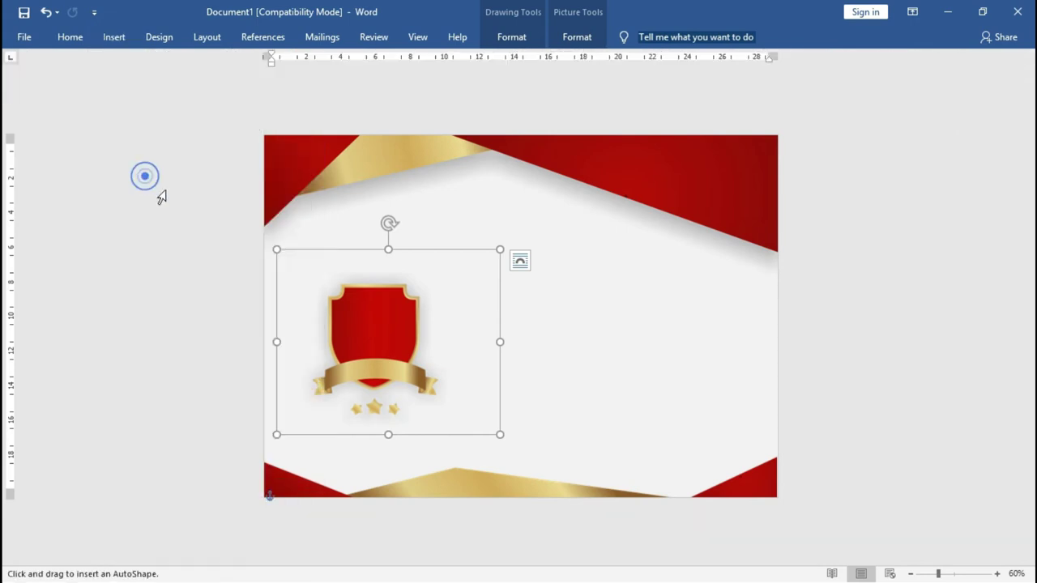
{"action": "left_click_drag", "start_coordinate": [542, 254], "coordinate": [539, 414]}
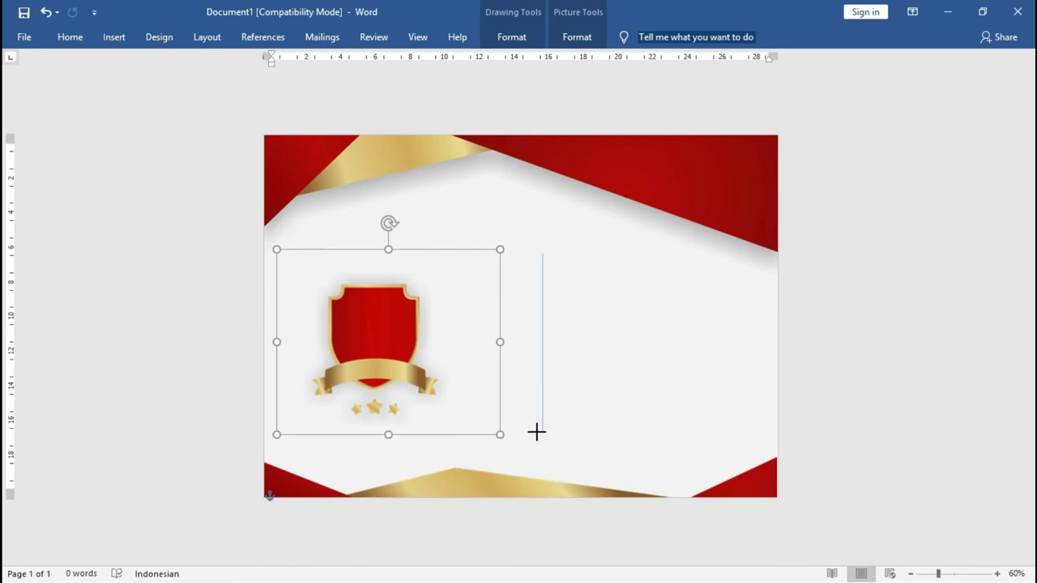
{"action": "left_click_drag", "start_coordinate": [536, 432], "coordinate": [537, 433]}
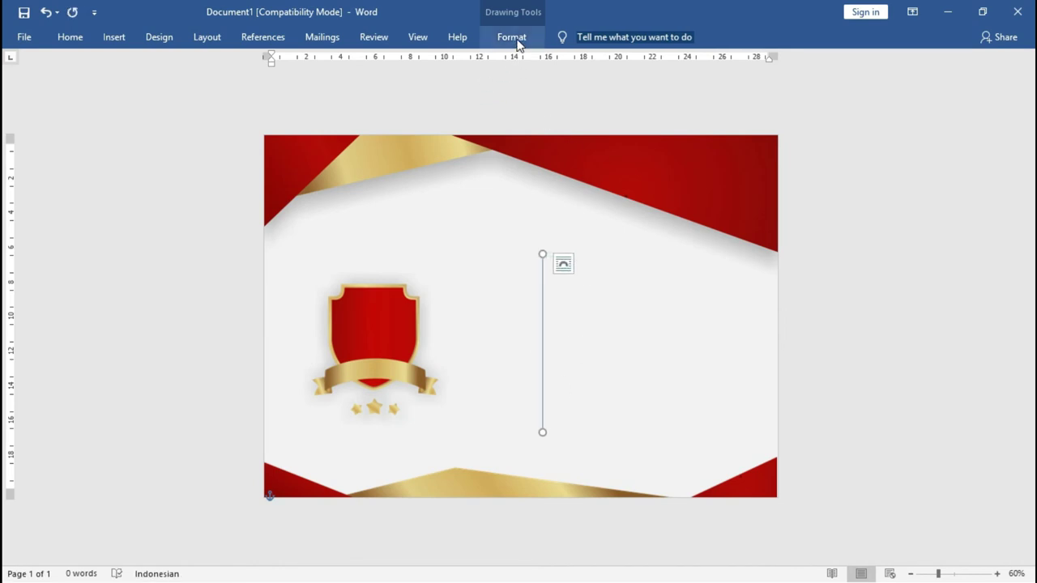
Step: Give the line a red style with a 4½ pt outline weight
{"action": "left_click", "coordinate": [511, 37]}
{"action": "left_click", "coordinate": [269, 86]}
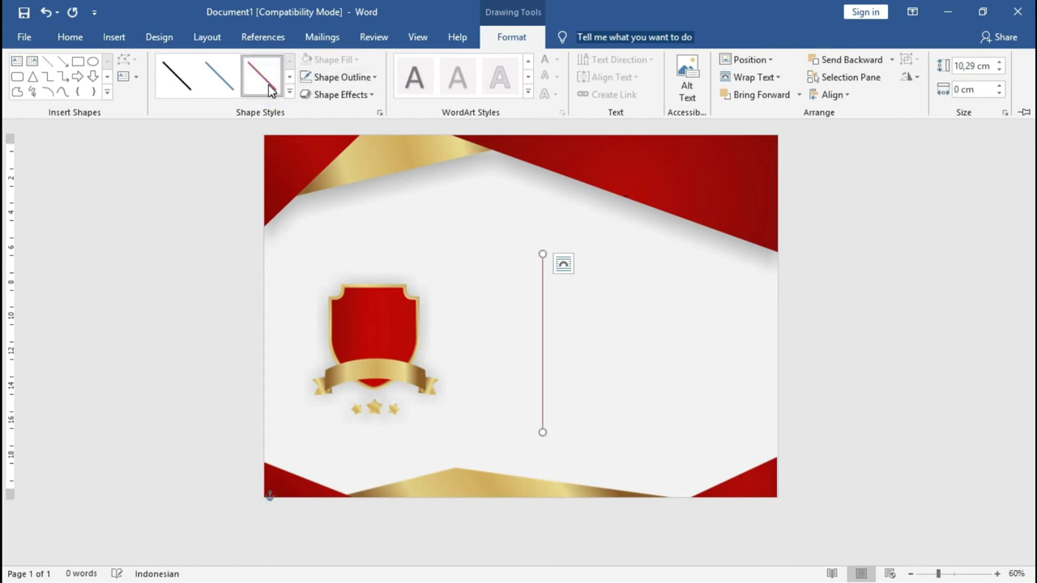
{"action": "left_click", "coordinate": [359, 78]}
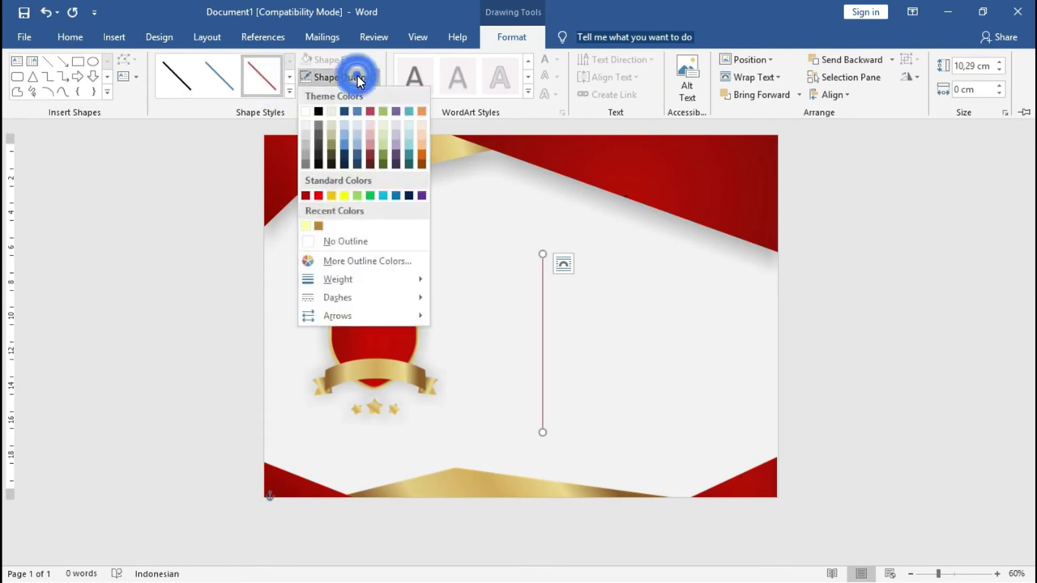
{"action": "left_click", "coordinate": [377, 280]}
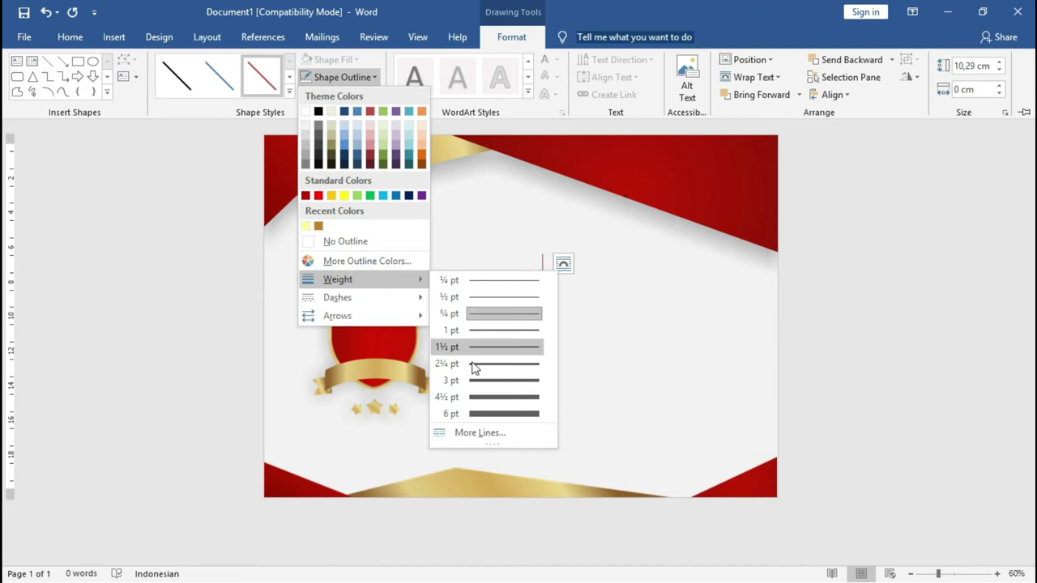
{"action": "left_click", "coordinate": [489, 399]}
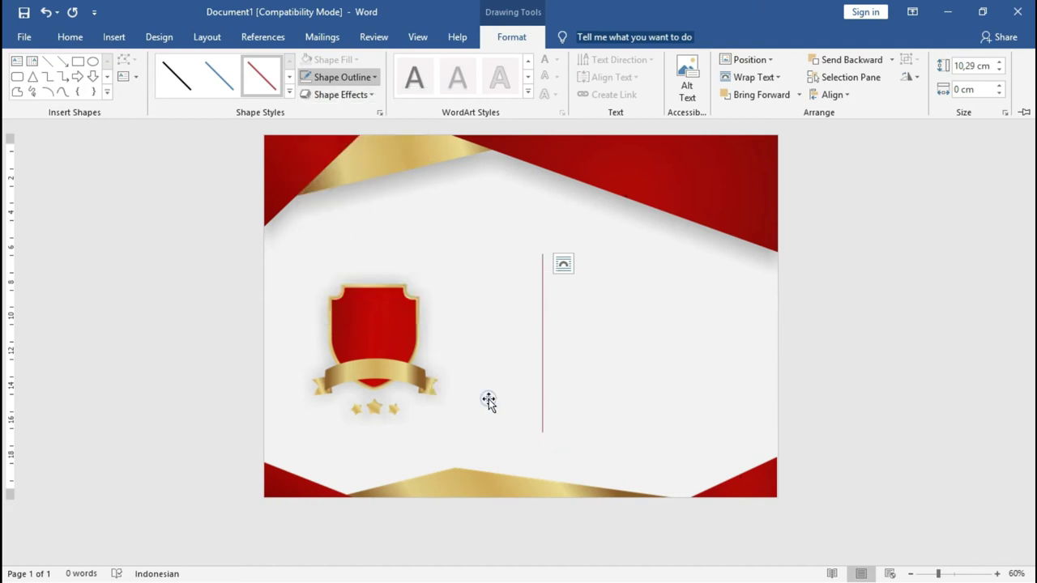
Step: Move the red vertical line left, closer to the badge
{"action": "left_click", "coordinate": [543, 330]}
{"action": "left_click", "coordinate": [541, 324]}
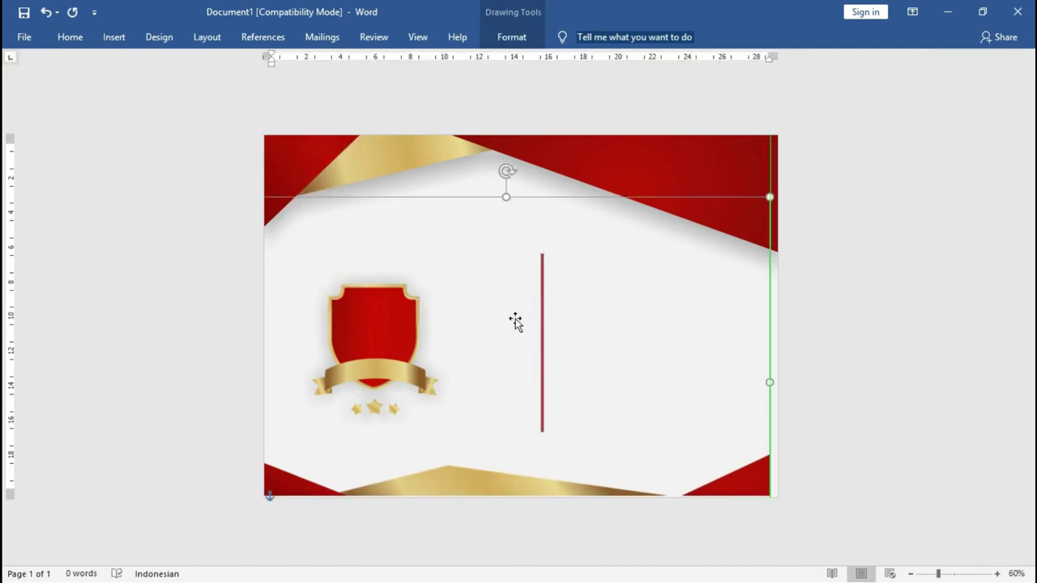
{"action": "left_click_drag", "start_coordinate": [520, 316], "coordinate": [538, 320]}
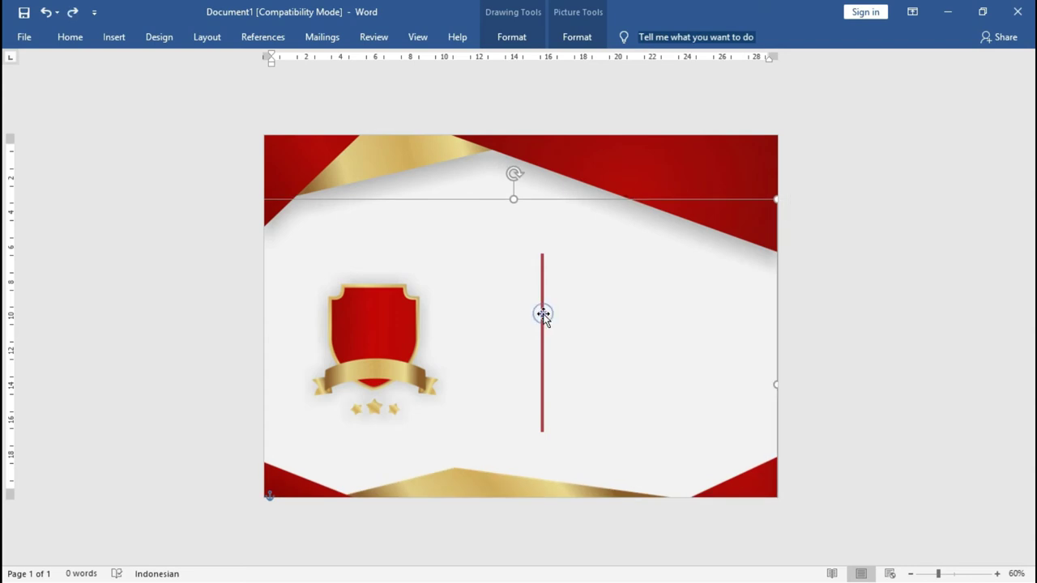
{"action": "left_click", "coordinate": [542, 314]}
{"action": "mouse_move", "coordinate": [541, 309]}
{"action": "left_mouse_down"}
{"action": "mouse_move", "coordinate": [474, 302]}
{"action": "mouse_move", "coordinate": [516, 302]}
{"action": "left_mouse_up"}
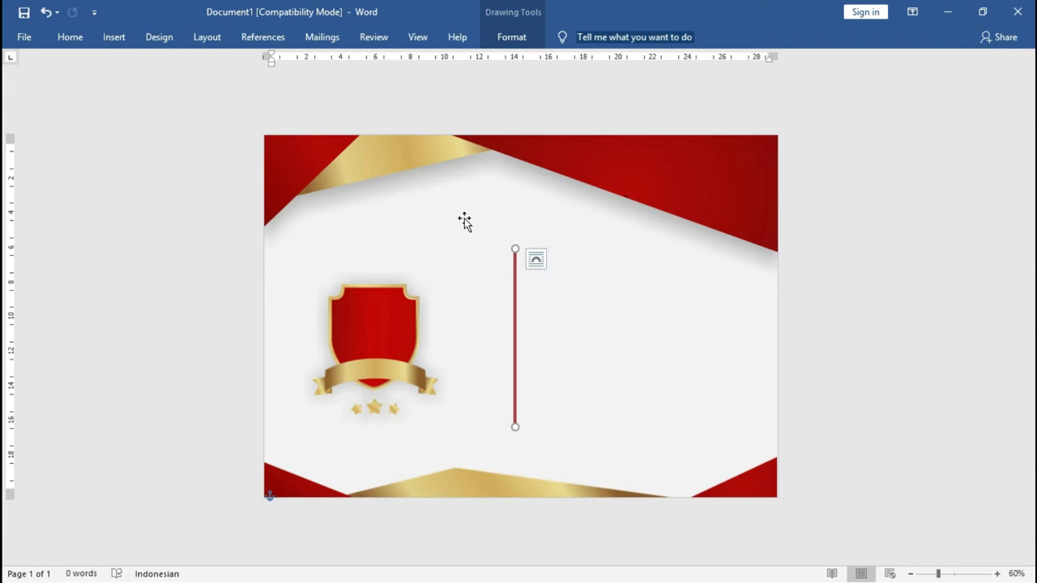
Step: Draw a text box above the shield badge
{"action": "left_click", "coordinate": [118, 39]}
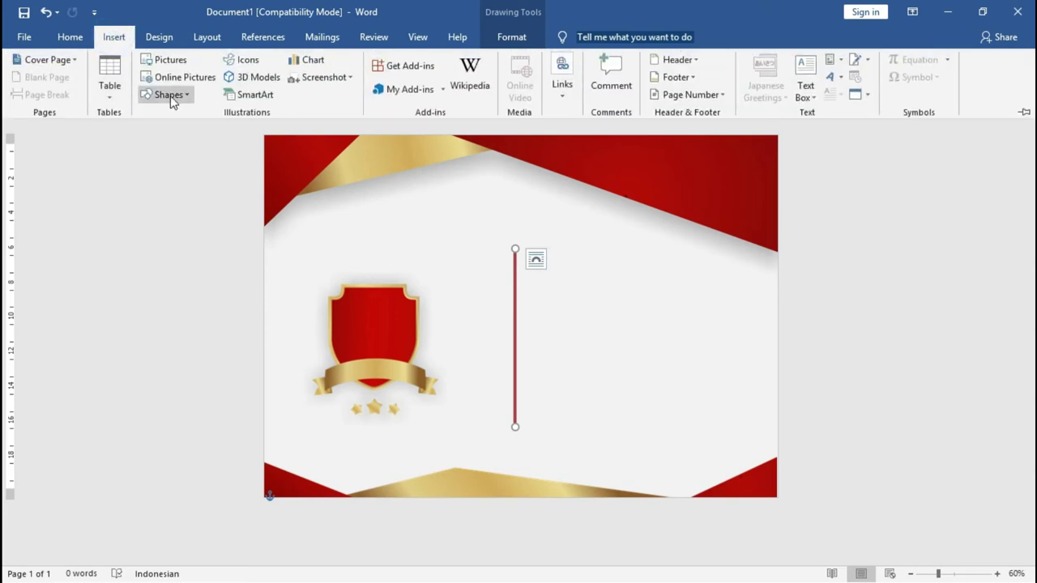
{"action": "left_click", "coordinate": [181, 94]}
{"action": "left_click", "coordinate": [144, 130]}
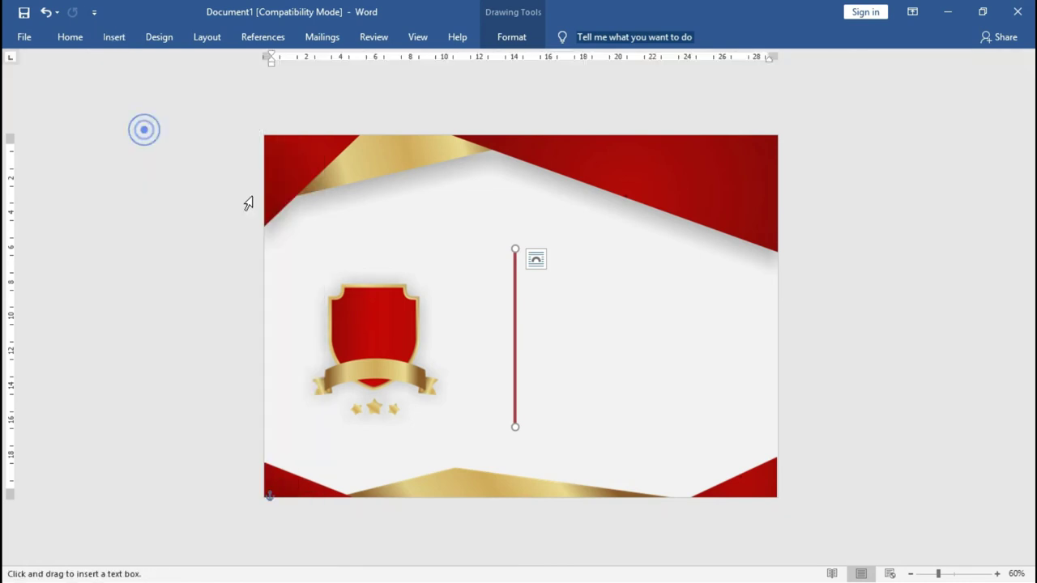
{"action": "left_click_drag", "start_coordinate": [271, 194], "coordinate": [509, 272]}
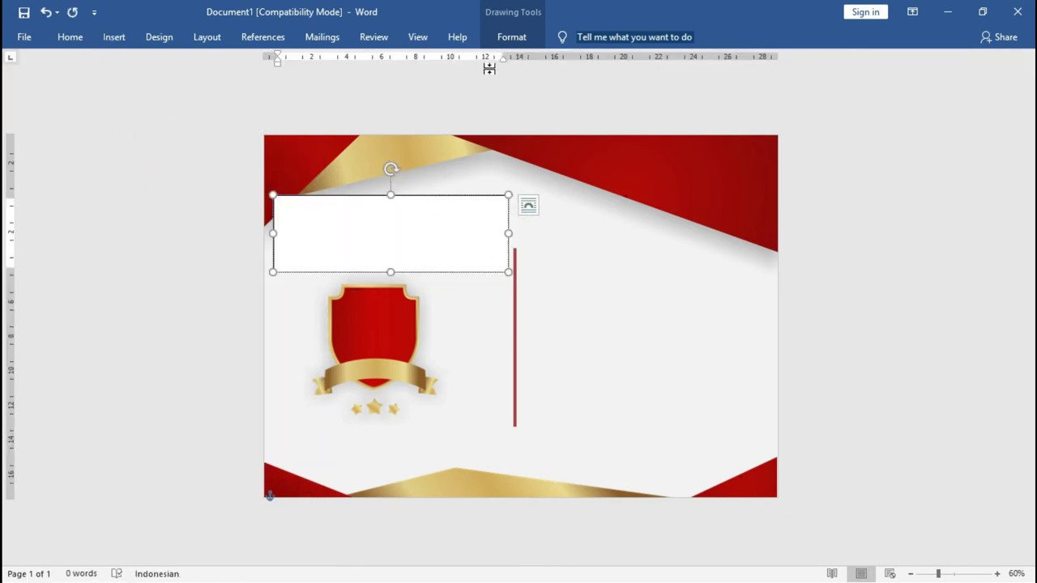
Step: Set the text box to No Fill and No Outline, then bring Notepad forward
{"action": "left_click", "coordinate": [511, 35]}
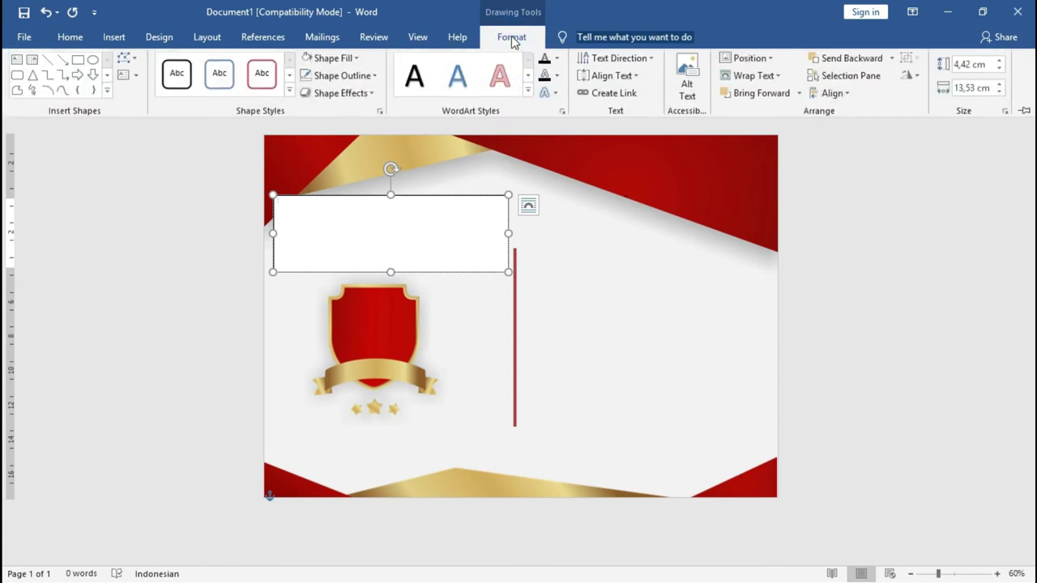
{"action": "left_click", "coordinate": [338, 62]}
{"action": "left_click", "coordinate": [336, 223]}
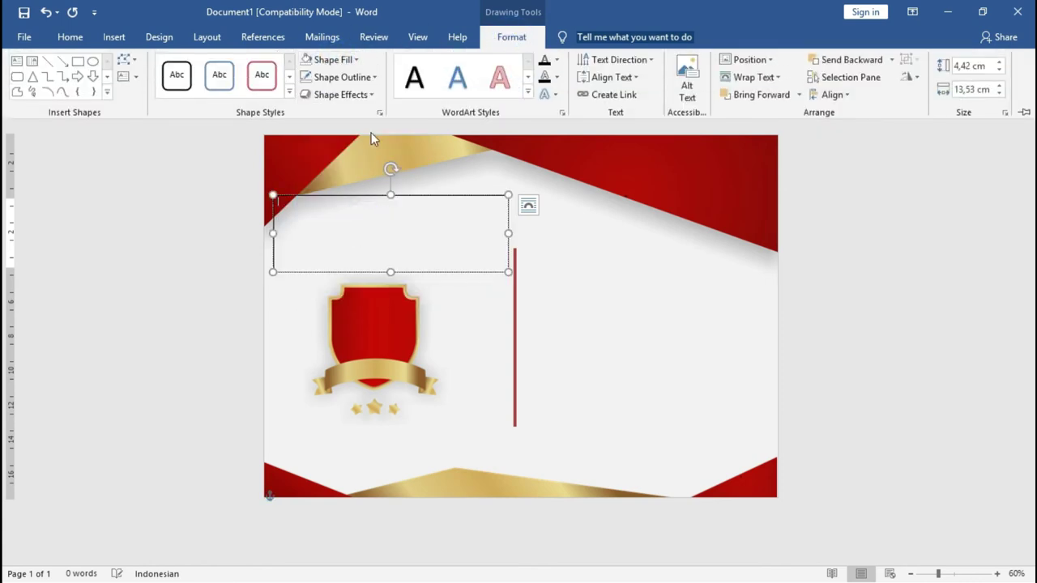
{"action": "left_click", "coordinate": [360, 78]}
{"action": "left_click", "coordinate": [360, 241]}
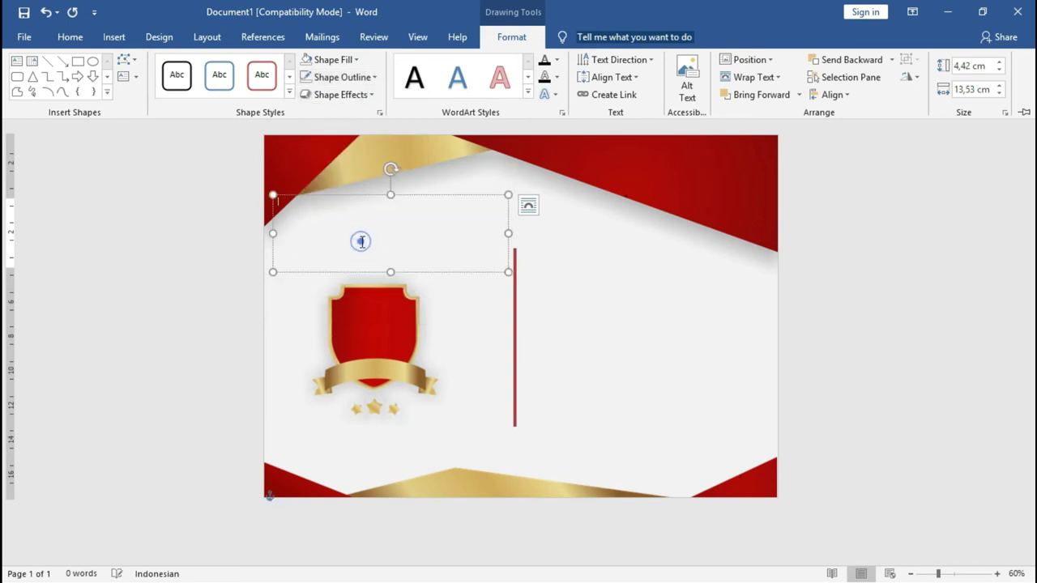
{"action": "key", "text": "alt+Tab"}
Step: Move the Notepad wording beside the certificate, then return to Word's text box
{"action": "key", "text": "alt+Tab"}
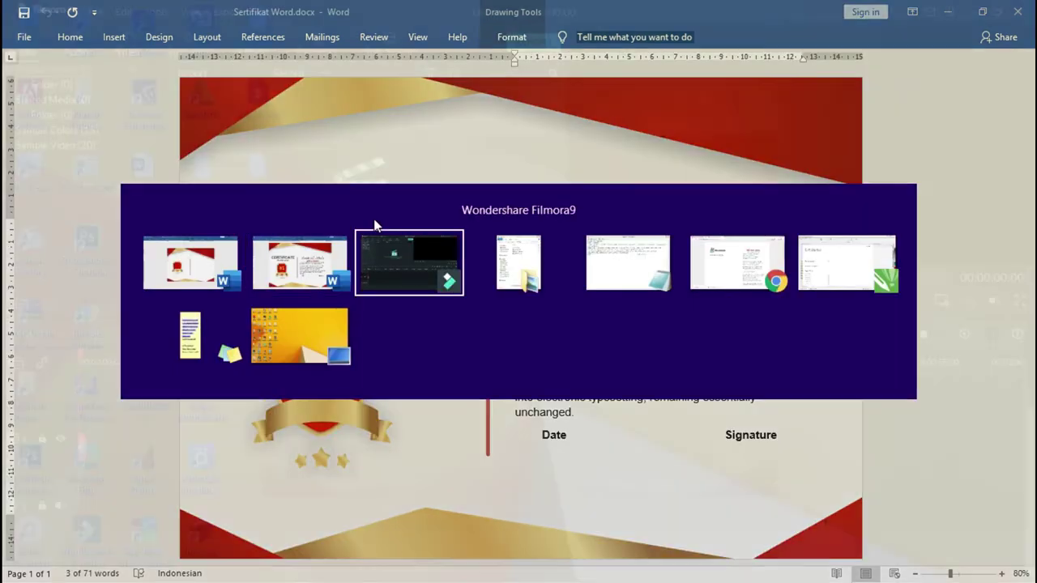
{"action": "key", "text": "alt+Tab"}
{"action": "key", "text": "alt+Tab"}
{"action": "mouse_move", "coordinate": [221, 96]}
{"action": "left_mouse_down"}
{"action": "mouse_move", "coordinate": [588, 143]}
{"action": "mouse_move", "coordinate": [631, 243]}
{"action": "mouse_move", "coordinate": [440, 203]}
{"action": "mouse_move", "coordinate": [576, 342]}
{"action": "left_mouse_up"}
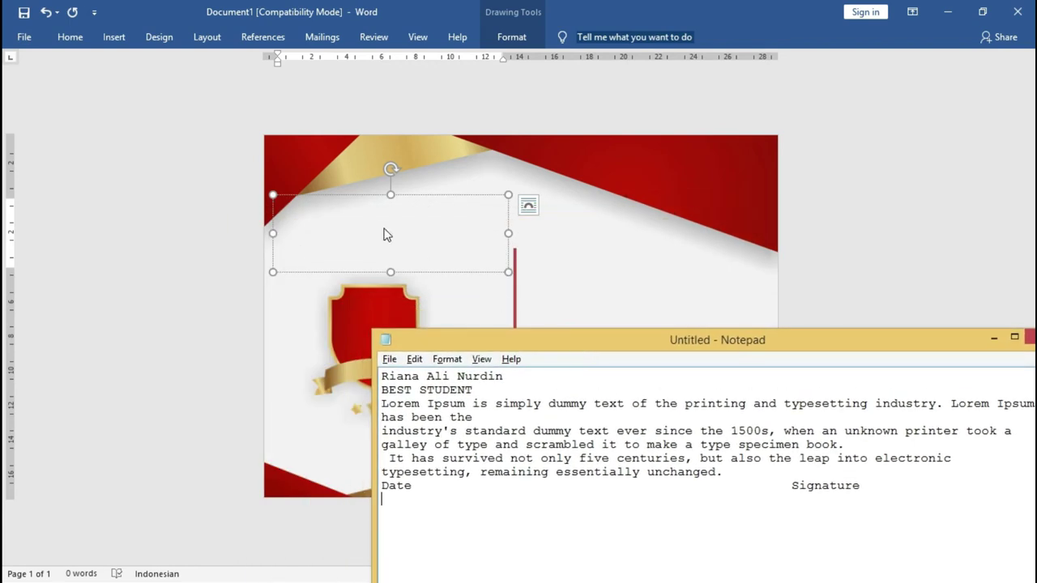
{"action": "left_click", "coordinate": [385, 234]}
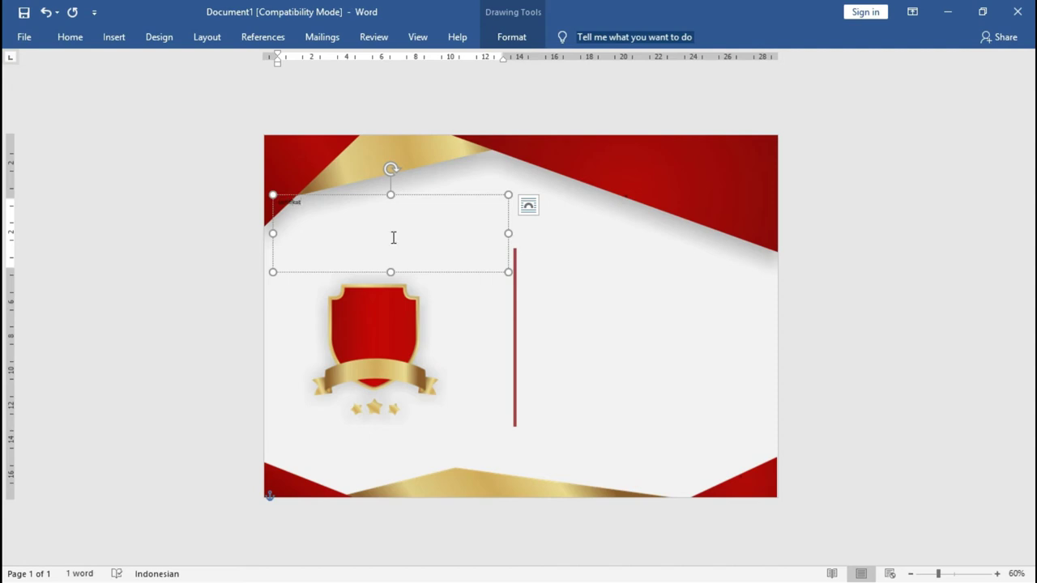
Step: Enlarge the title text and change it to UPPERCASE so it reads SERTIFKAT
{"action": "key", "text": "ctrl+a"}
{"action": "key", "text": "ctrl+shift+period"}
{"action": "key", "text": "ctrl+shift+period"}
{"action": "key", "text": "ctrl+shift+period"}
{"action": "key", "text": "ctrl+shift+period"}
{"action": "key", "text": "ctrl+shift+period"}
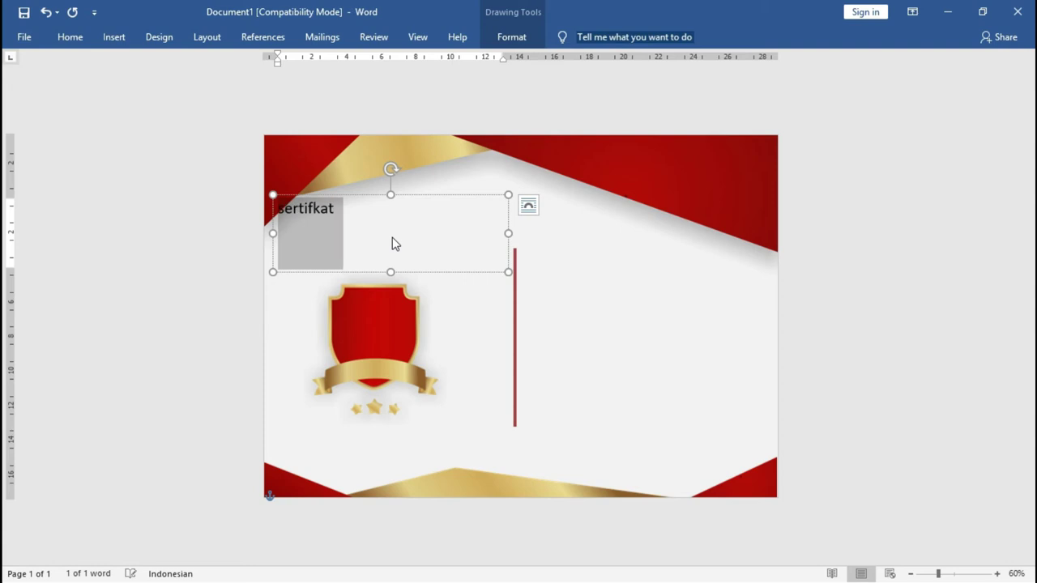
{"action": "key", "text": "ctrl+shift+period"}
{"action": "key", "text": "ctrl+shift+period"}
{"action": "key", "text": "ctrl+shift+period"}
{"action": "key", "text": "ctrl+shift+period"}
{"action": "key", "text": "ctrl+shift+period"}
{"action": "key", "text": "ctrl+shift+period"}
{"action": "key", "text": "ctrl+shift+period"}
{"action": "key", "text": "ctrl+shift+period"}
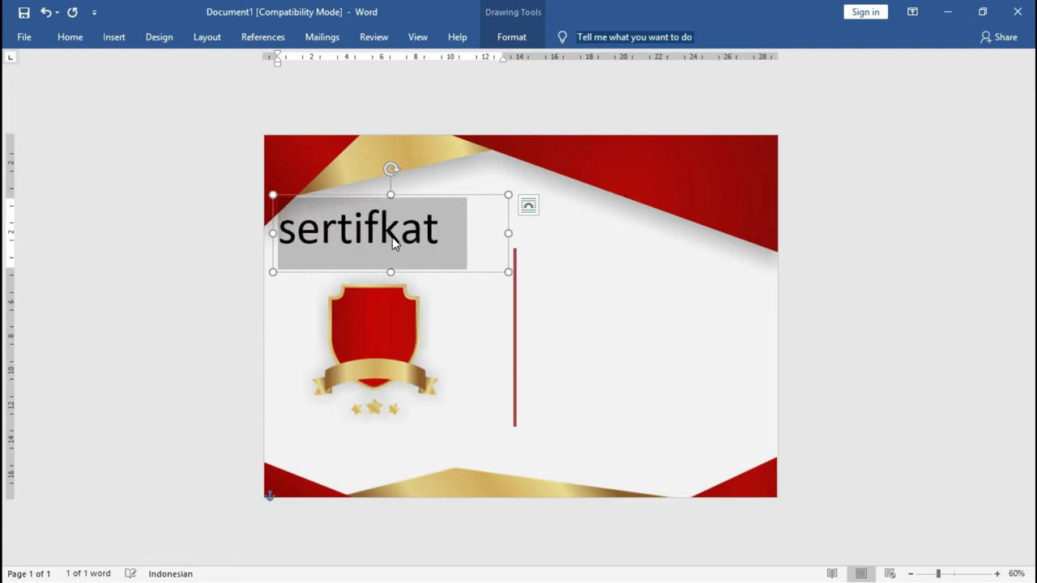
{"action": "left_click", "coordinate": [73, 37]}
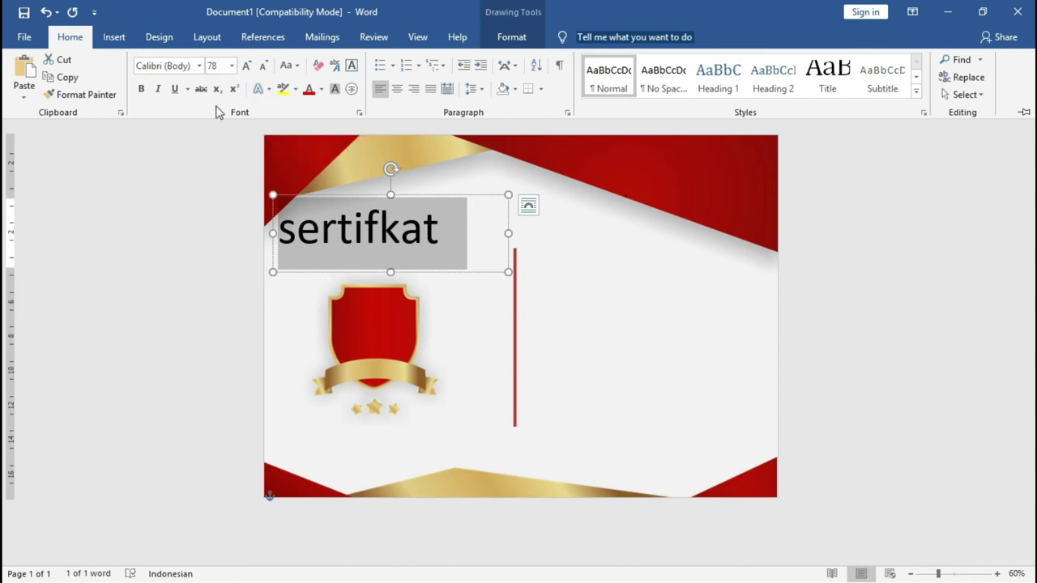
{"action": "left_click", "coordinate": [289, 65]}
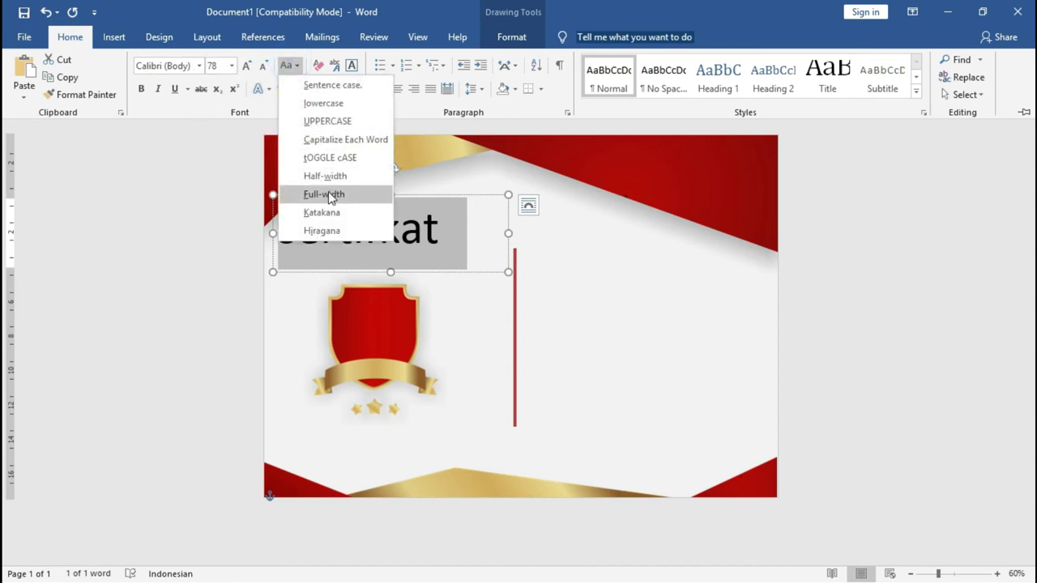
{"action": "left_click", "coordinate": [332, 121]}
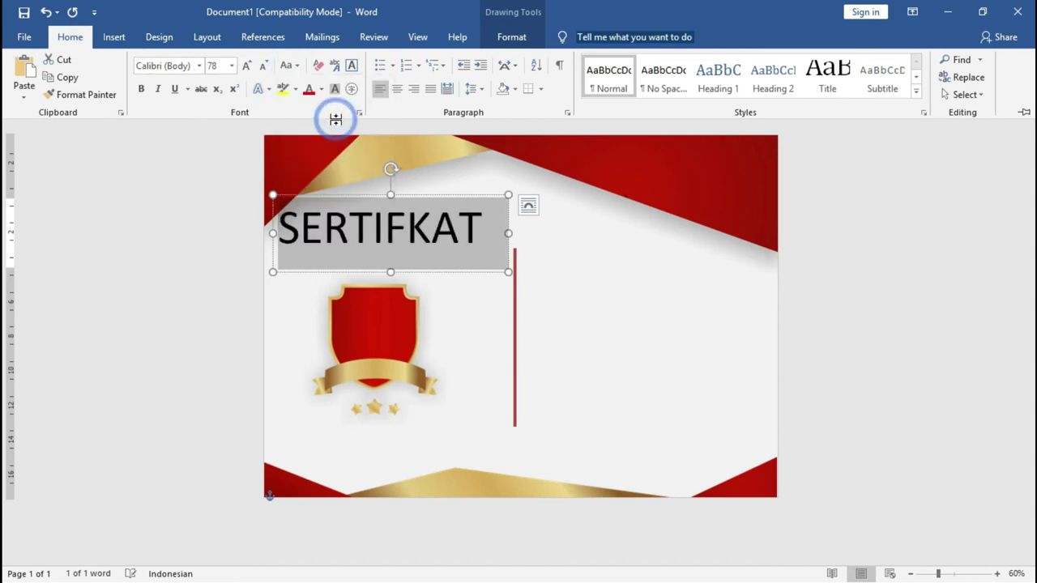
Step: Make the SERTIFKAT title bold and set its font to Arial
{"action": "left_click", "coordinate": [141, 89]}
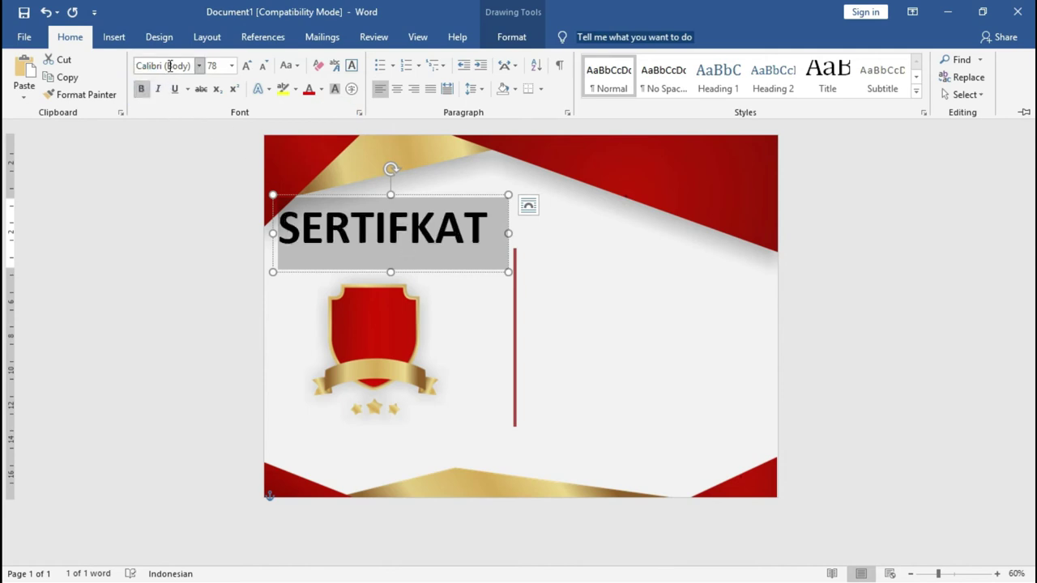
{"action": "left_click", "coordinate": [170, 65]}
{"action": "type", "text": "Arial"}
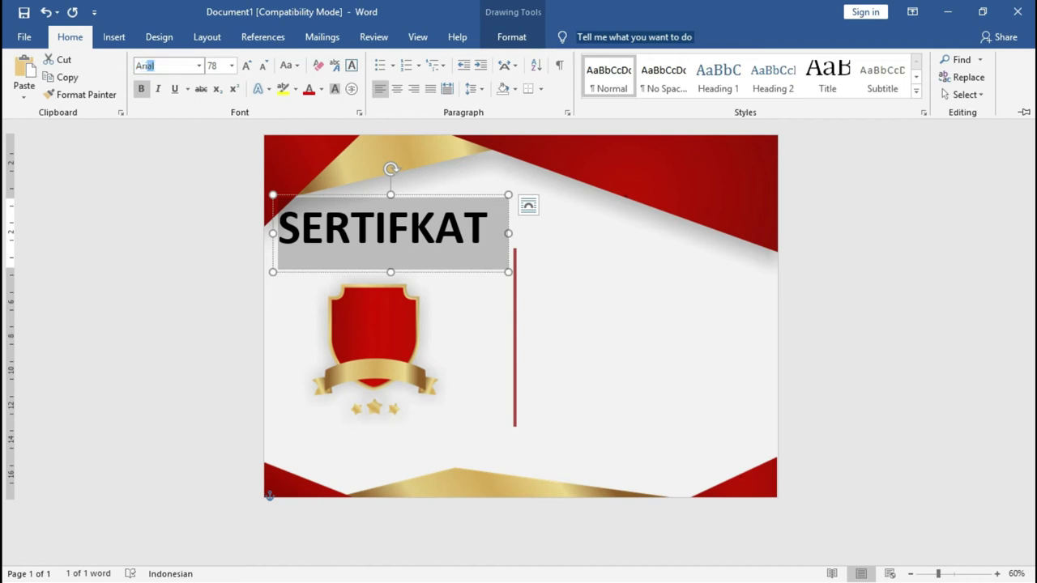
{"action": "key", "text": "Return"}
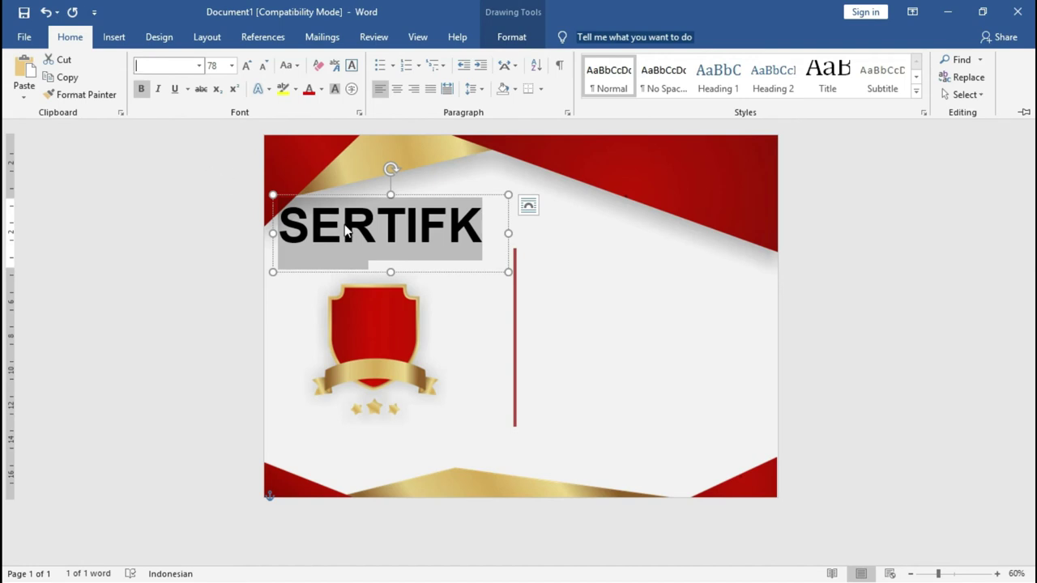
{"action": "key", "text": "Return"}
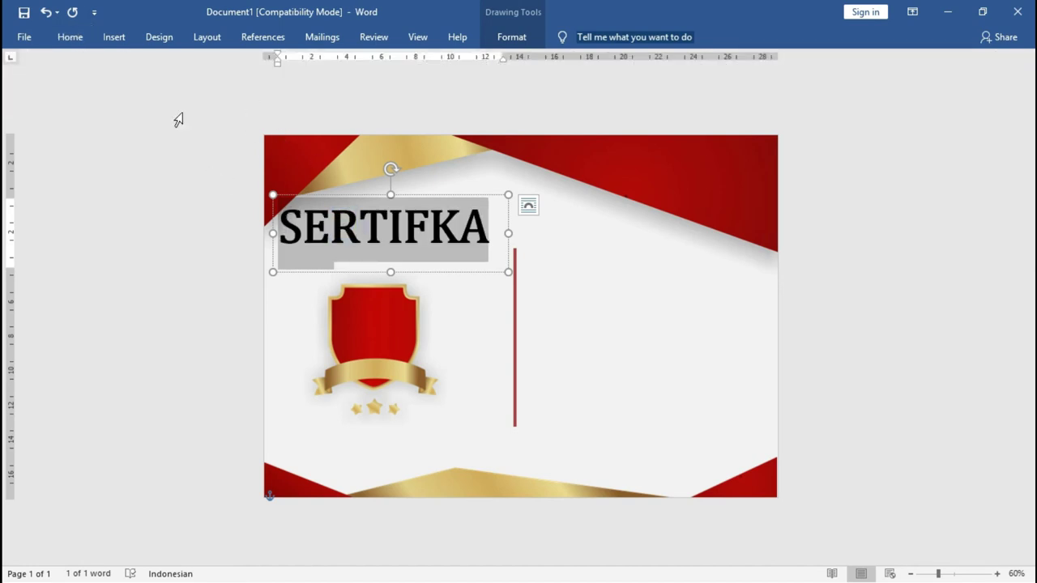
{"action": "left_click", "coordinate": [63, 37]}
{"action": "left_click", "coordinate": [167, 66]}
{"action": "type", "text": "Arial"}
{"action": "key", "text": "Return"}
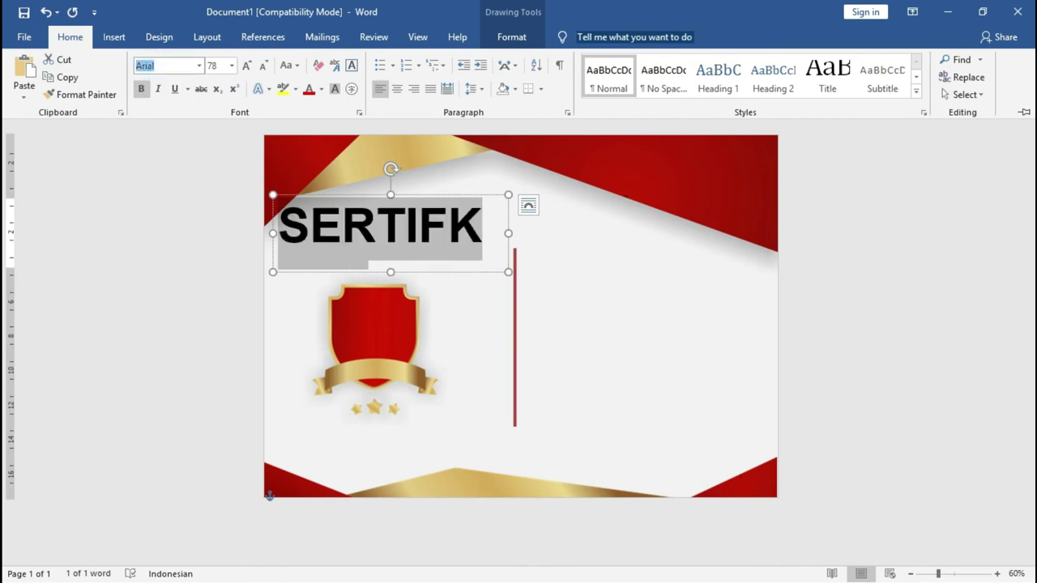
Step: Set the title to 48 pt and shift its text box slightly down and right
{"action": "left_click", "coordinate": [233, 65]}
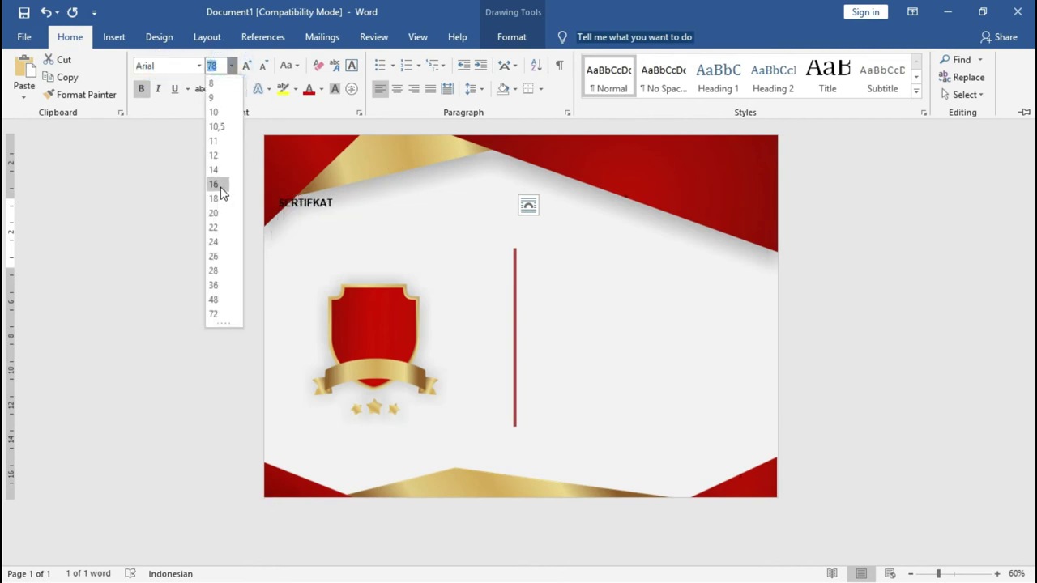
{"action": "left_click", "coordinate": [214, 304]}
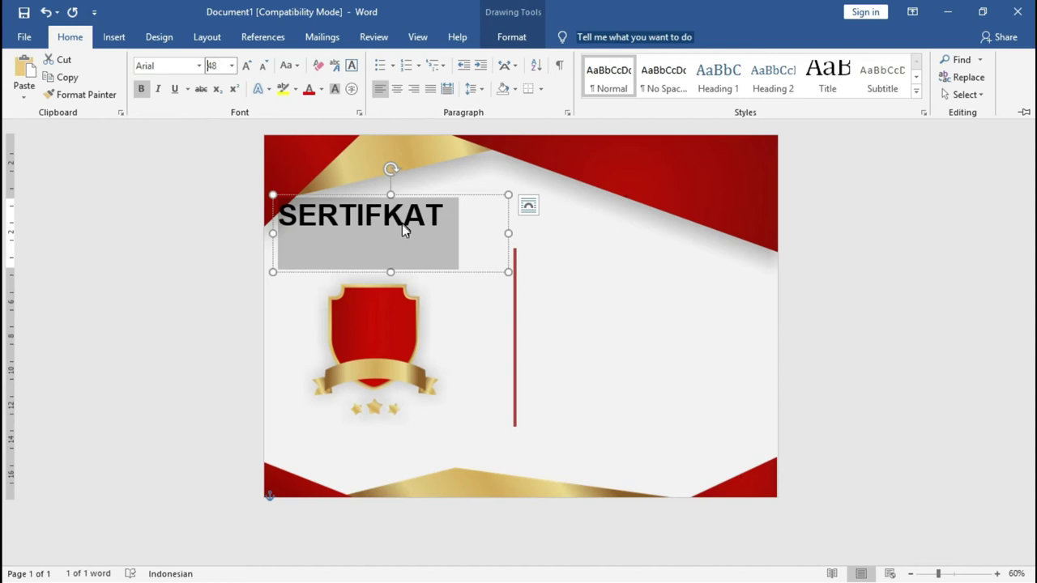
{"action": "left_click", "coordinate": [481, 330]}
{"action": "left_click", "coordinate": [451, 240]}
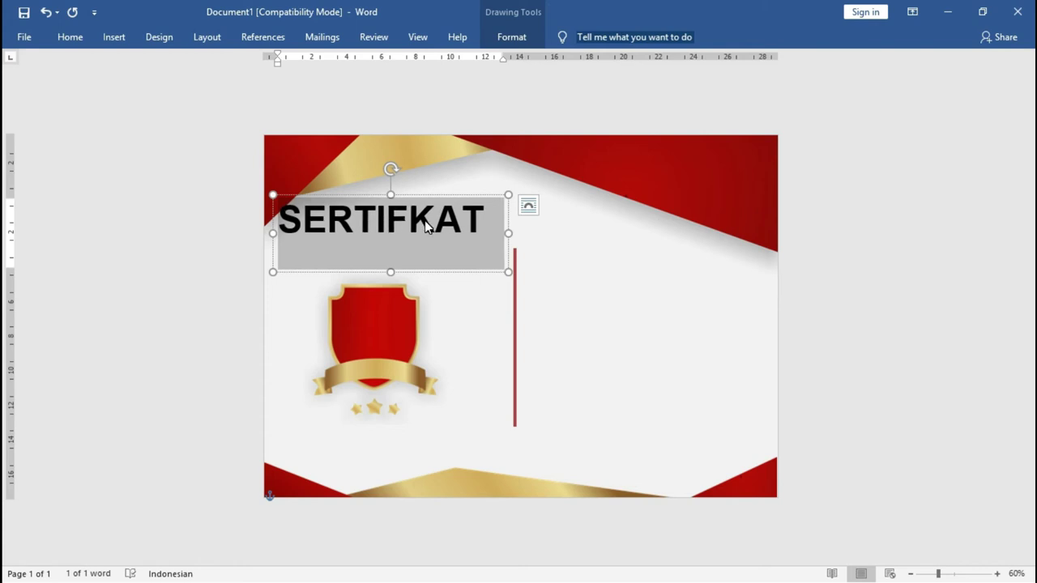
{"action": "left_click_drag", "start_coordinate": [435, 209], "coordinate": [440, 220]}
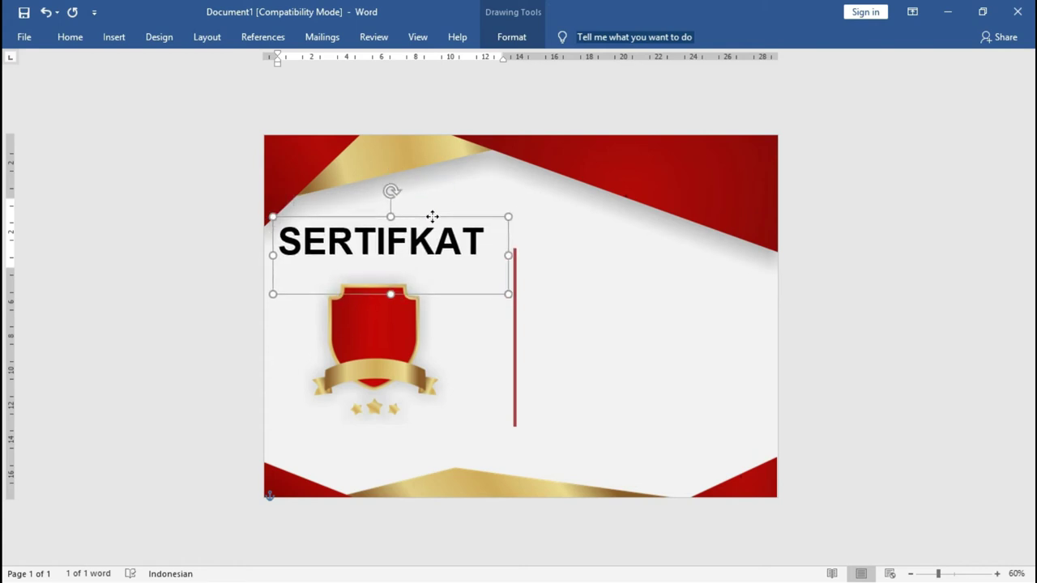
Step: Enlarge the text box downward and start a new line after SERTIFKAT
{"action": "left_click", "coordinate": [478, 247]}
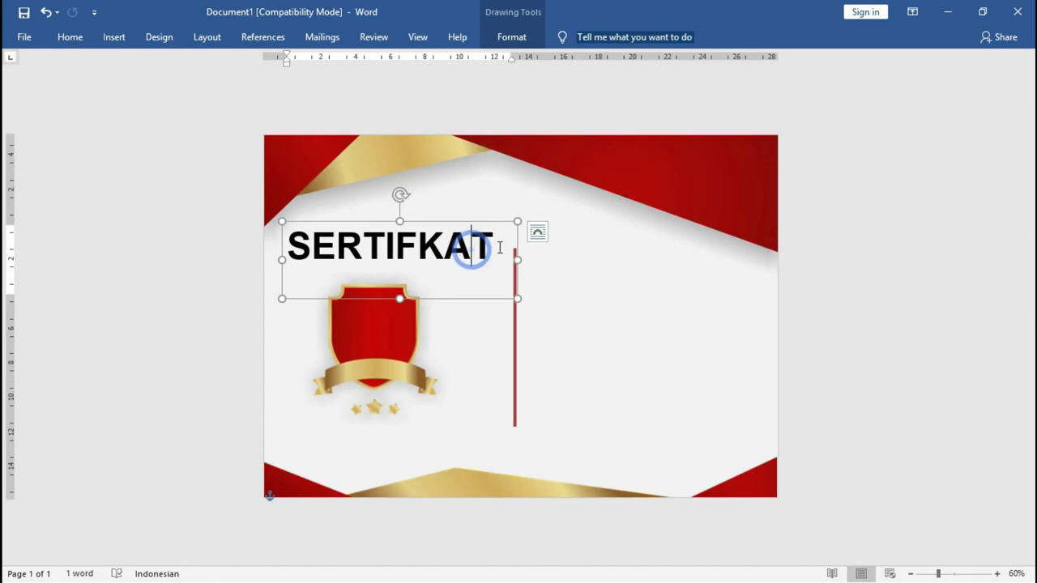
{"action": "left_click_drag", "start_coordinate": [400, 299], "coordinate": [401, 378]}
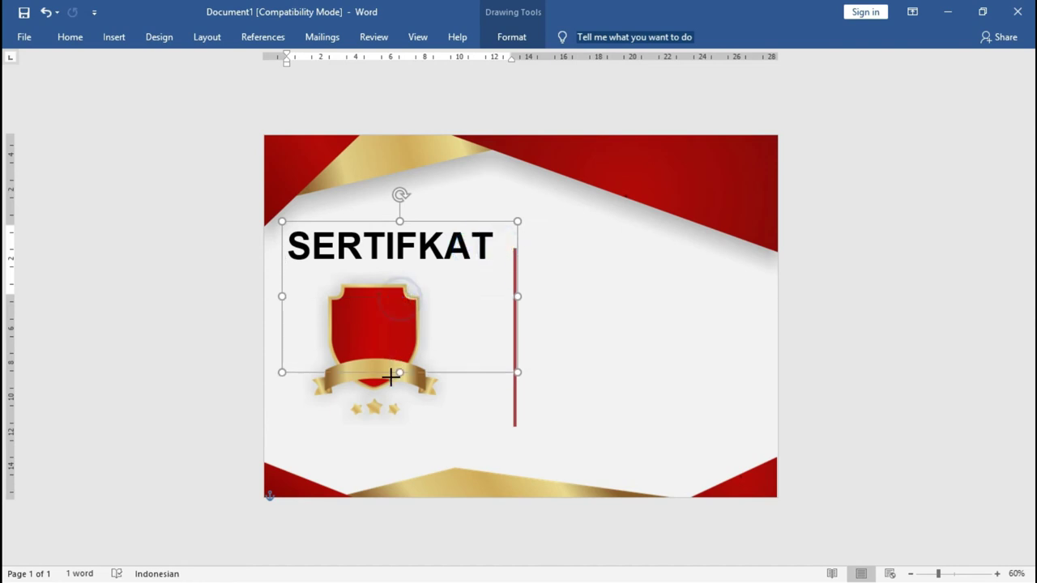
{"action": "left_click", "coordinate": [487, 235]}
{"action": "key", "text": "Return"}
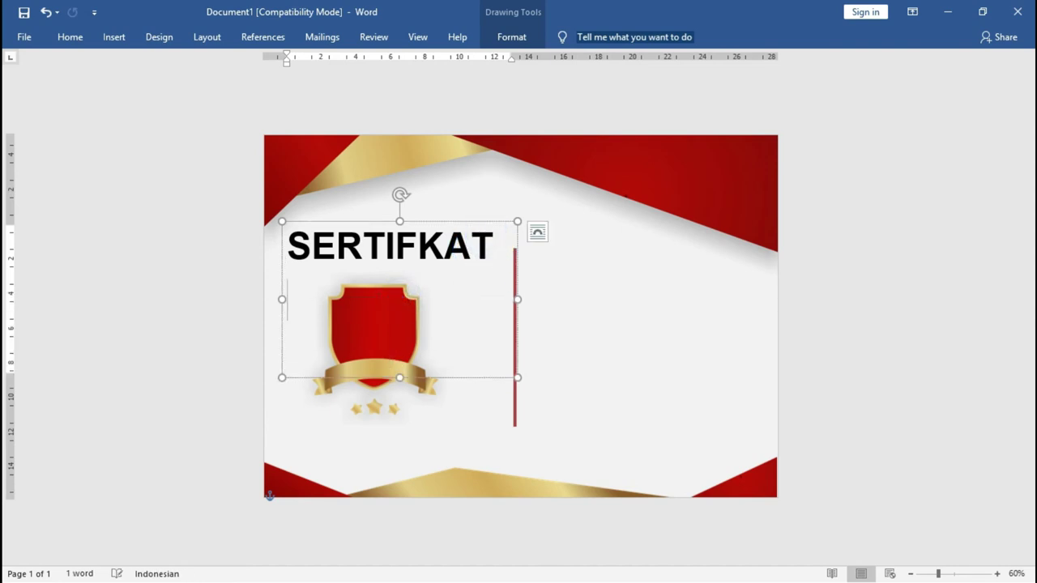
Step: Type the subtitle 'Berikan sebagai penghargaan' below the title, correcting typos
{"action": "type", "text": "dib"}
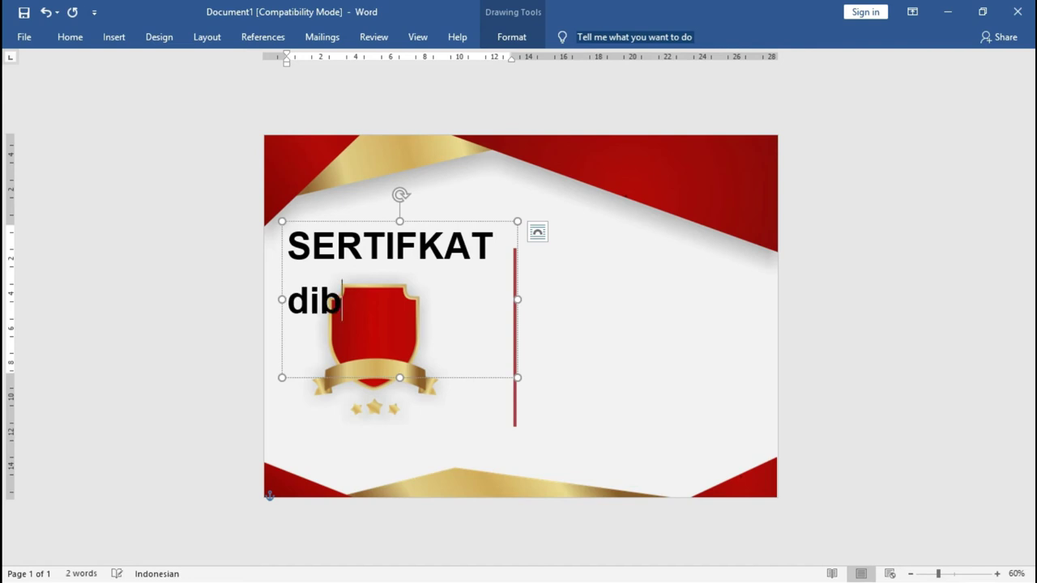
{"action": "key", "text": "BackSpace"}
{"action": "key", "text": "BackSpace"}
{"action": "key", "text": "BackSpace"}
{"action": "type", "text": "se"}
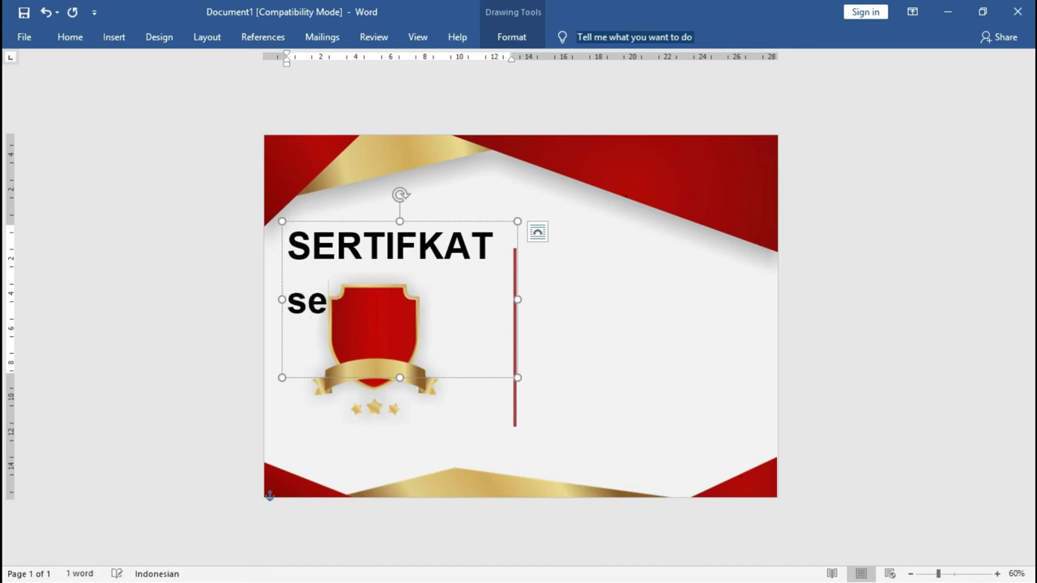
{"action": "key", "text": "BackSpace"}
{"action": "key", "text": "BackSpace"}
{"action": "type", "text": "berkan"}
{"action": "key", "text": "BackSpace"}
{"action": "key", "text": "BackSpace"}
{"action": "key", "text": "BackSpace"}
{"action": "type", "text": "ikan e"}
{"action": "key", "text": "BackSpace"}
{"action": "type", "text": "sebaga"}
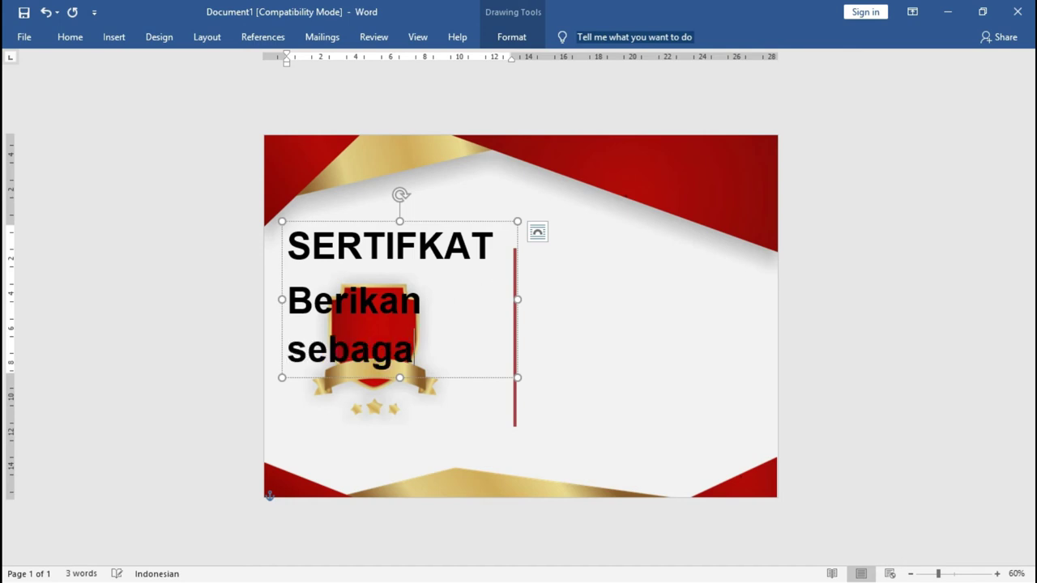
{"action": "type", "text": "i n"}
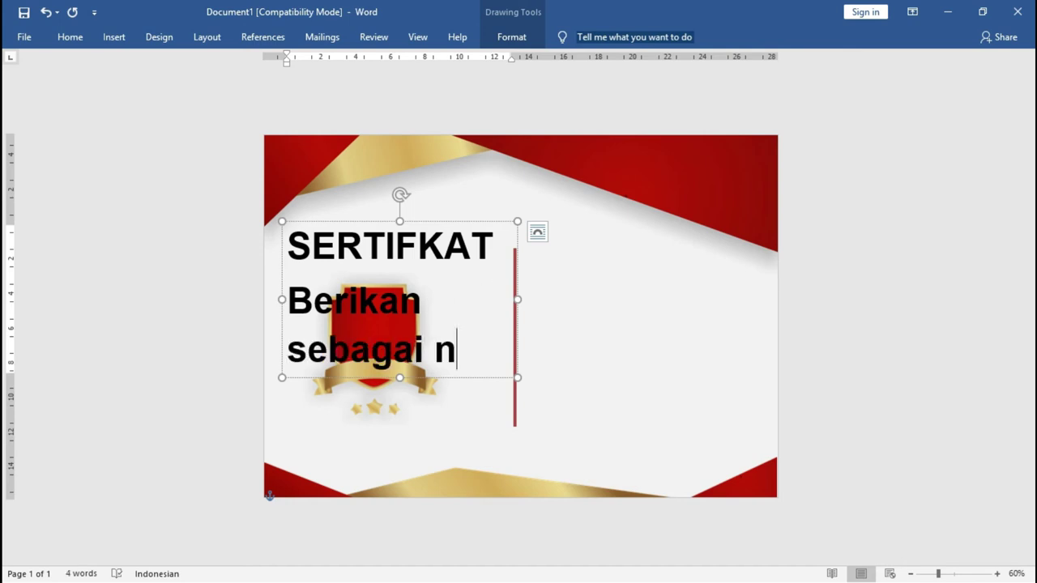
{"action": "double_click", "coordinate": [456, 357]}
{"action": "type", "text": "penghargaan"}
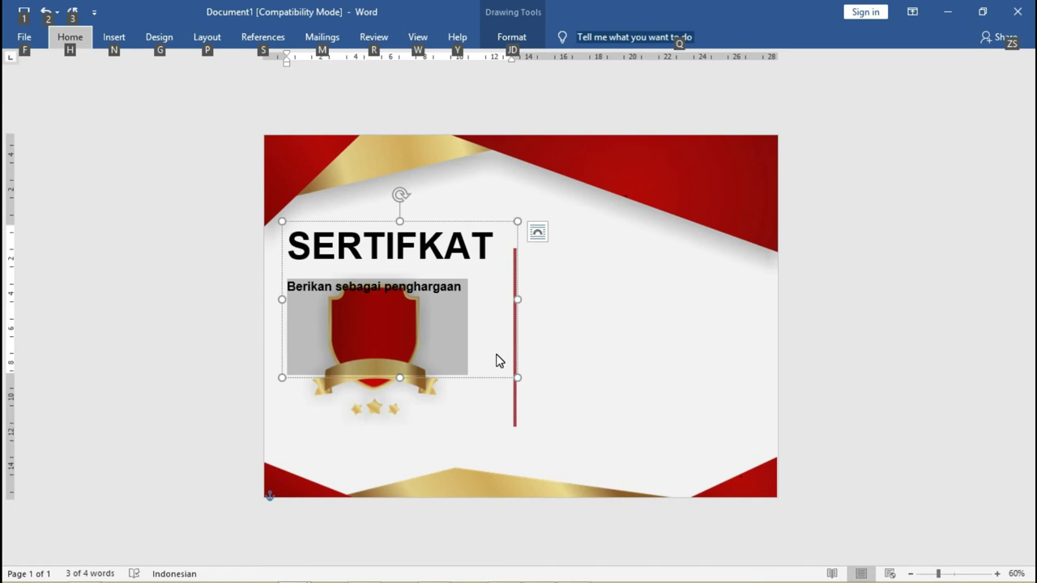
{"action": "left_click", "coordinate": [416, 287]}
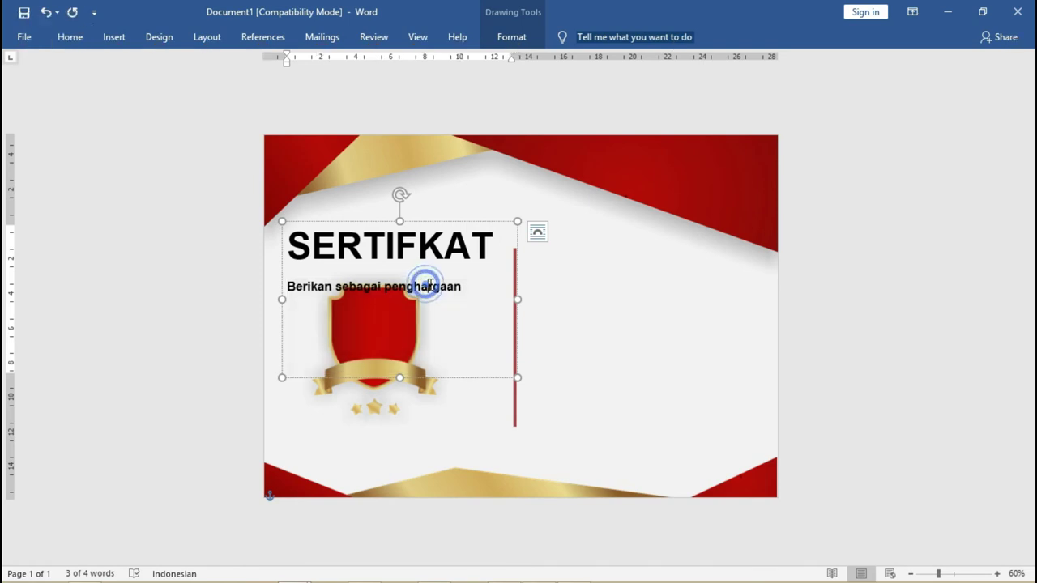
Step: Fit the text box to both lines and centre the title and subtitle
{"action": "left_click_drag", "start_coordinate": [429, 223], "coordinate": [427, 212]}
{"action": "left_click", "coordinate": [415, 237]}
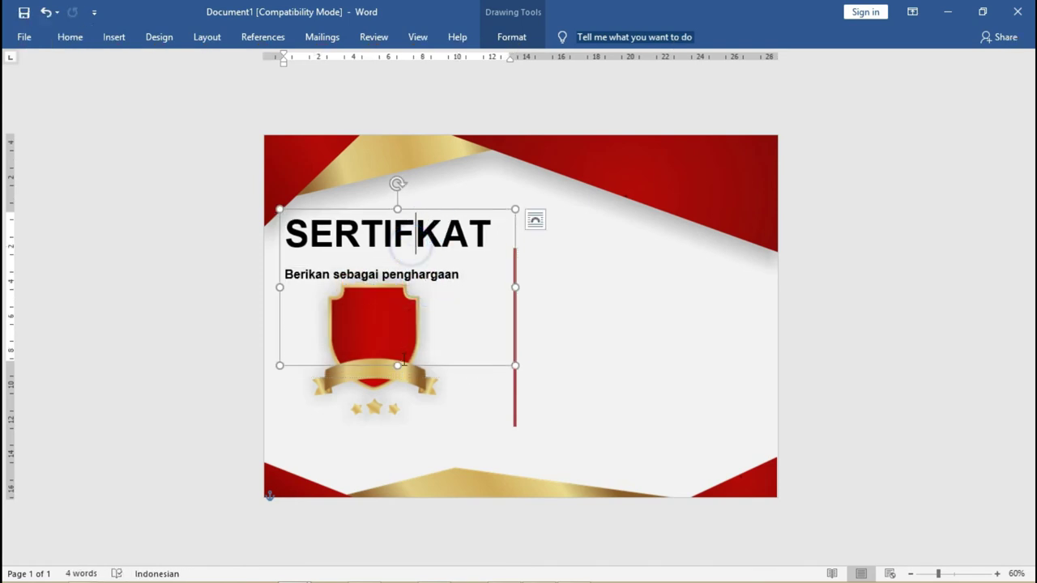
{"action": "left_click_drag", "start_coordinate": [396, 366], "coordinate": [398, 299]}
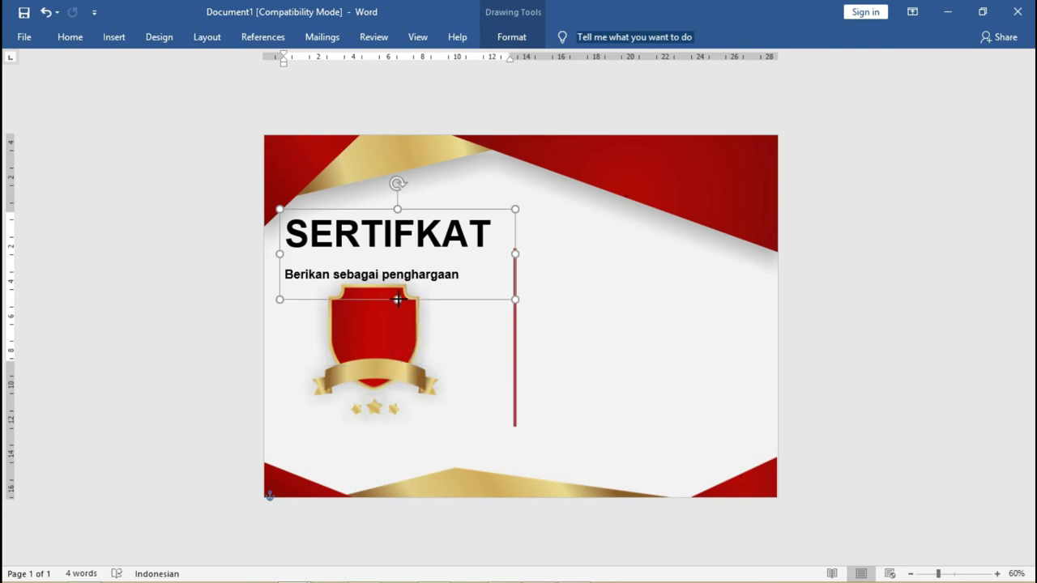
{"action": "triple_click", "coordinate": [454, 275]}
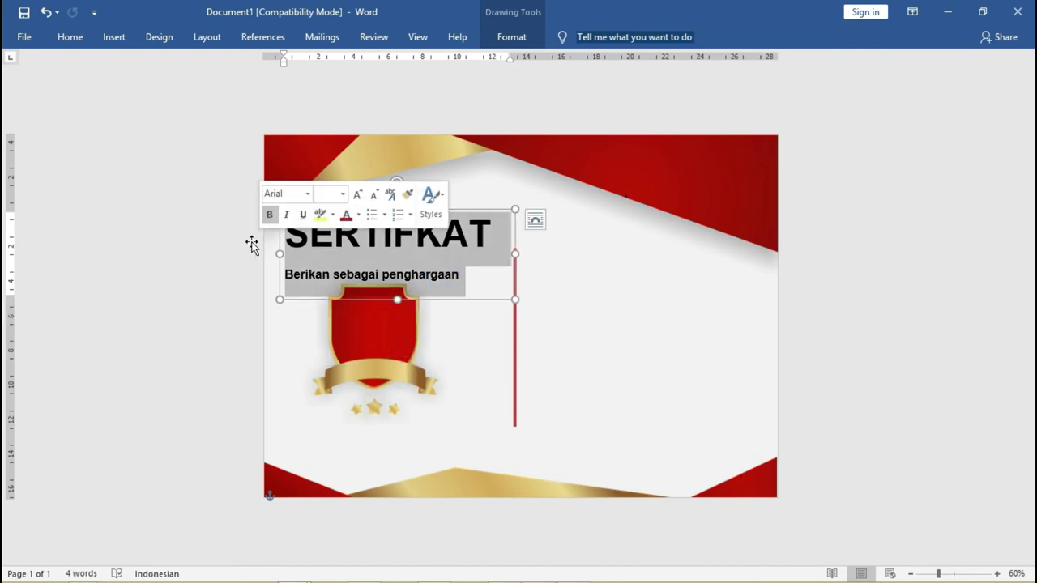
{"action": "left_click", "coordinate": [77, 40]}
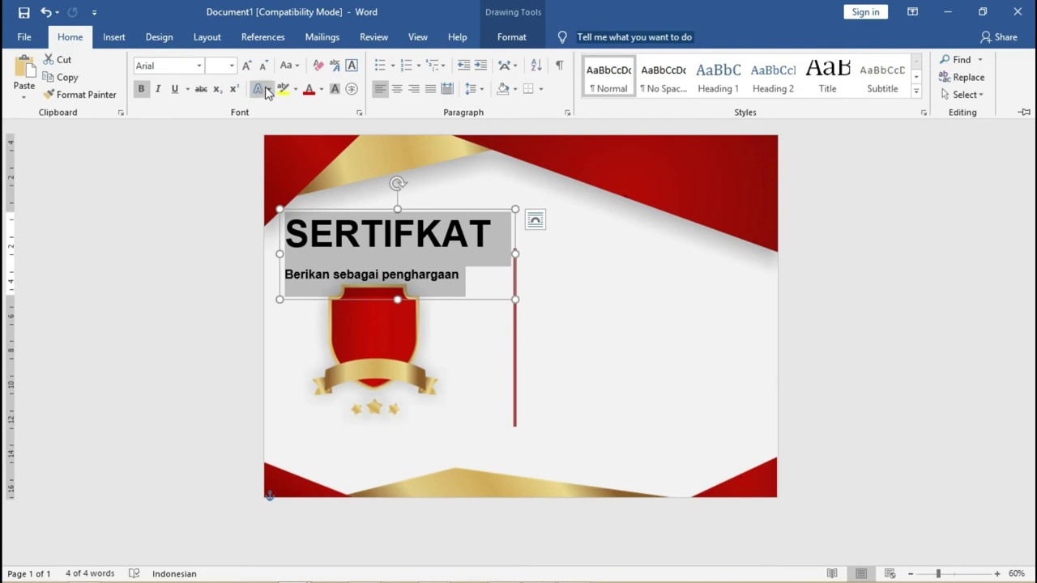
{"action": "left_click", "coordinate": [401, 89]}
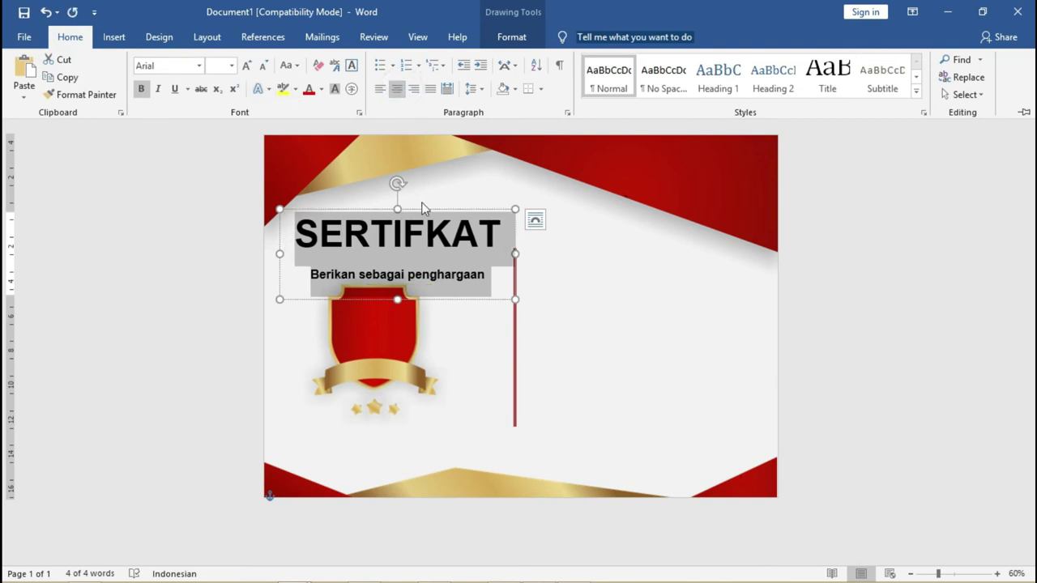
{"action": "left_click", "coordinate": [421, 253]}
Step: Remove space after paragraphs and set 1.0 line spacing for the title block
{"action": "left_click_drag", "start_coordinate": [489, 274], "coordinate": [294, 247]}
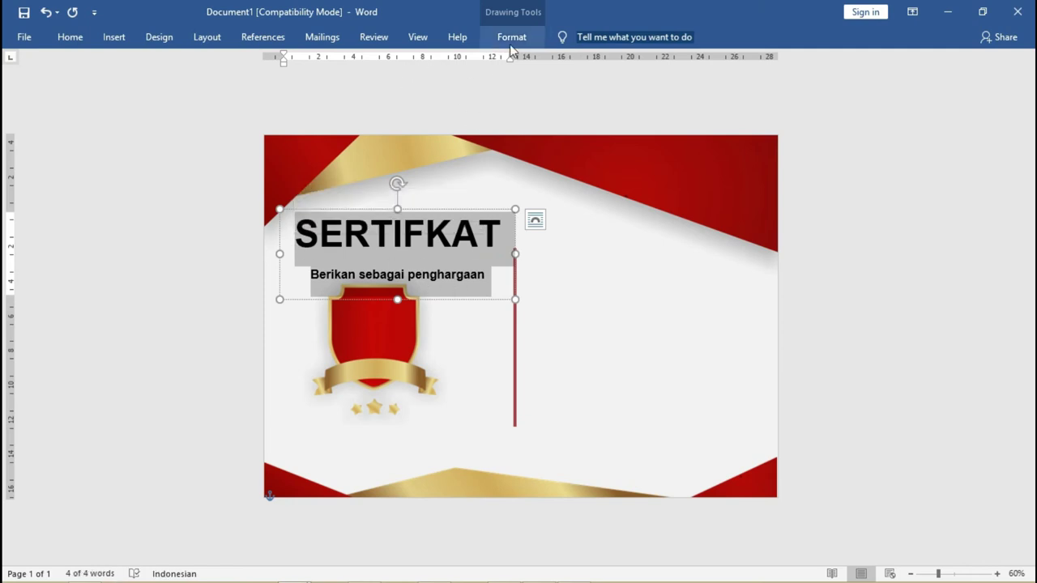
{"action": "left_click", "coordinate": [67, 38]}
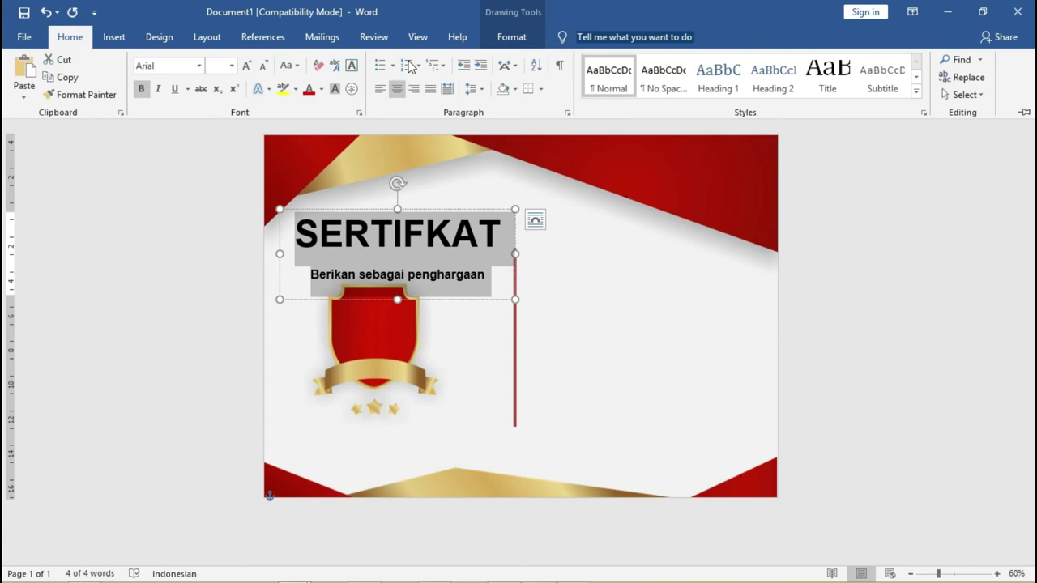
{"action": "left_click", "coordinate": [472, 88]}
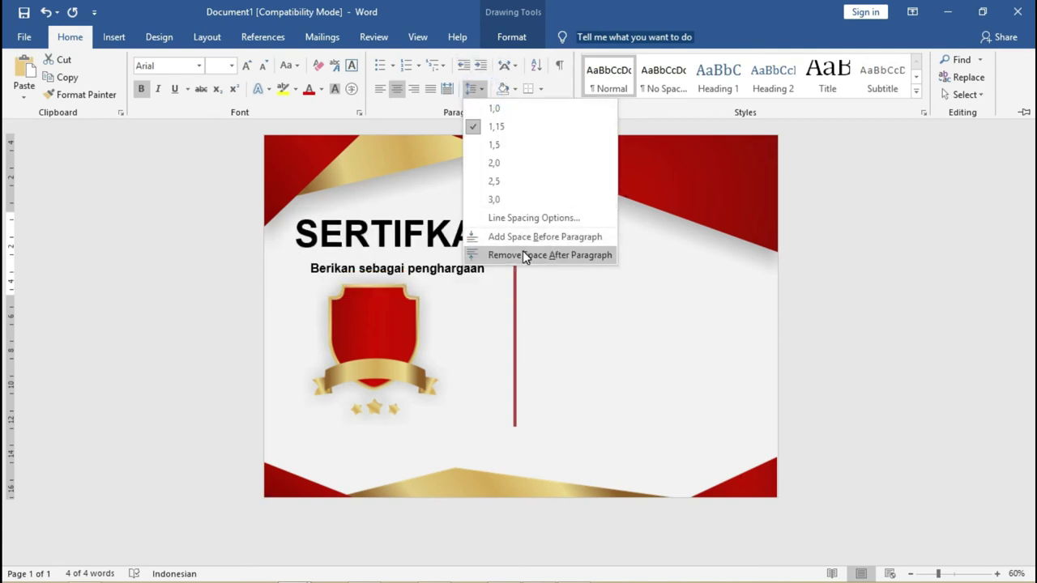
{"action": "left_click", "coordinate": [522, 255]}
{"action": "left_click", "coordinate": [472, 88]}
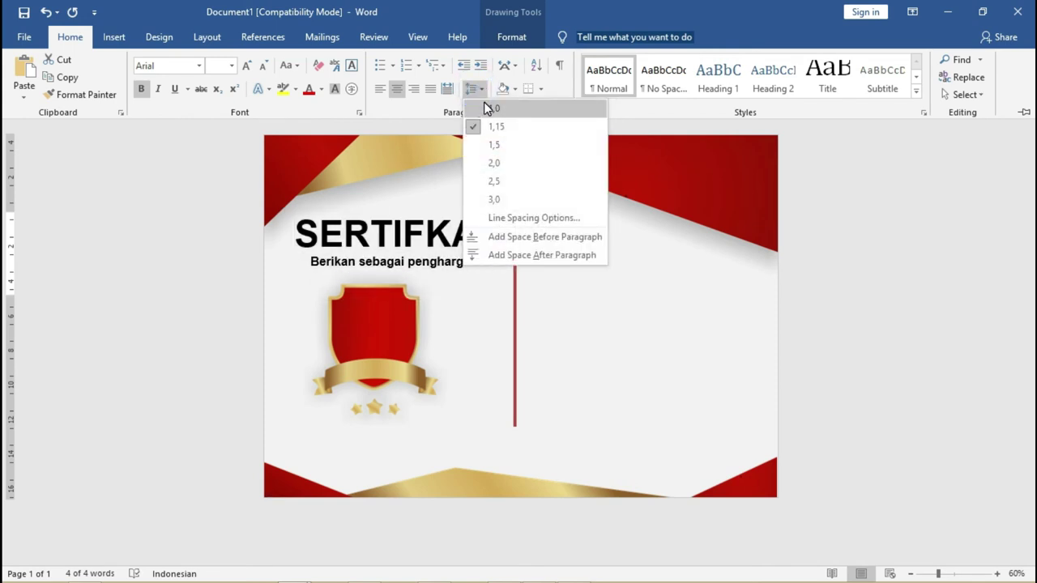
{"action": "left_click", "coordinate": [486, 107]}
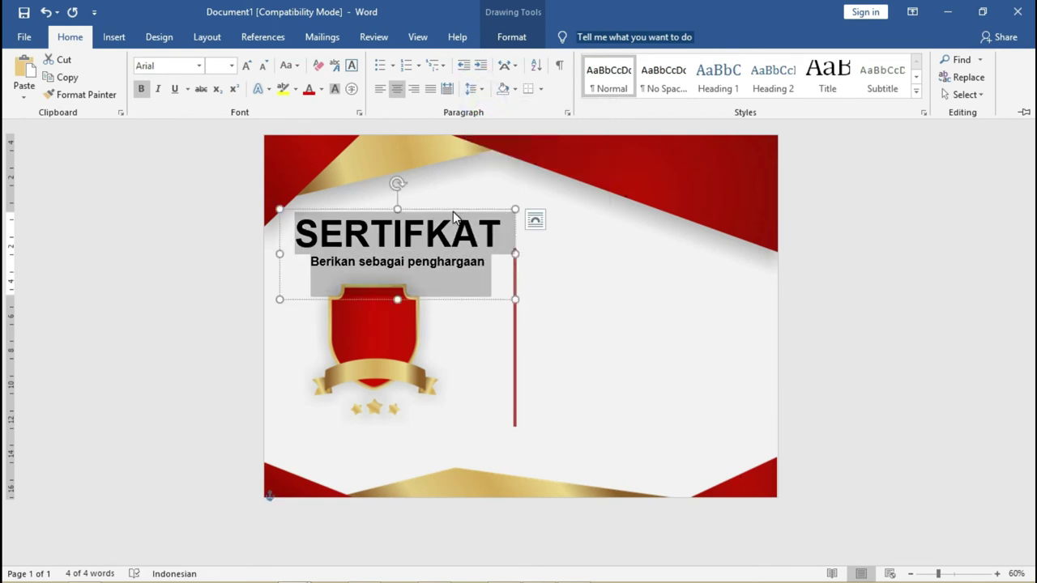
Step: Shrink the title text one step and reposition the title box and shield badge
{"action": "left_click_drag", "start_coordinate": [451, 209], "coordinate": [439, 215]}
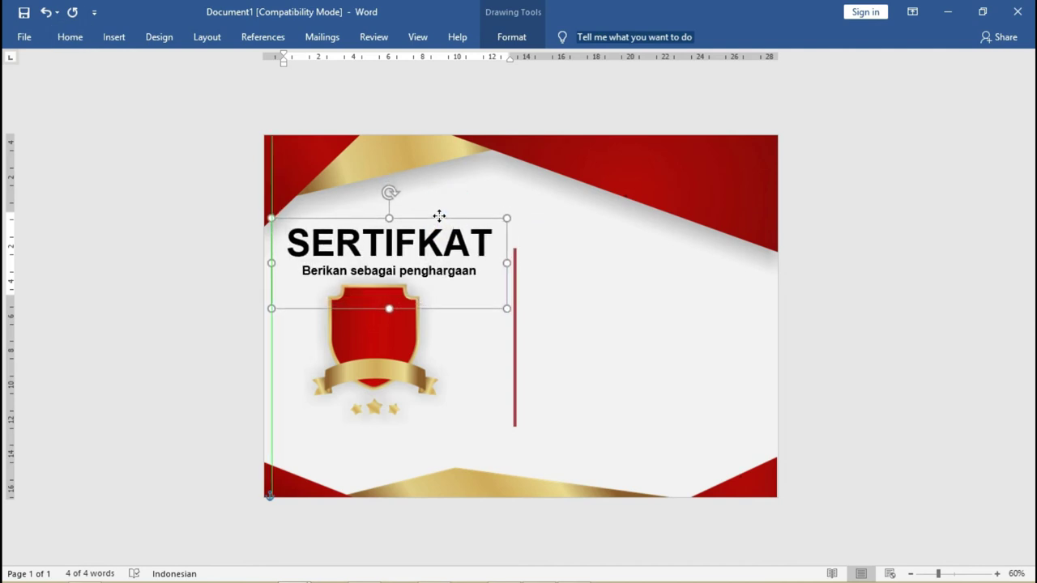
{"action": "triple_click", "coordinate": [435, 239]}
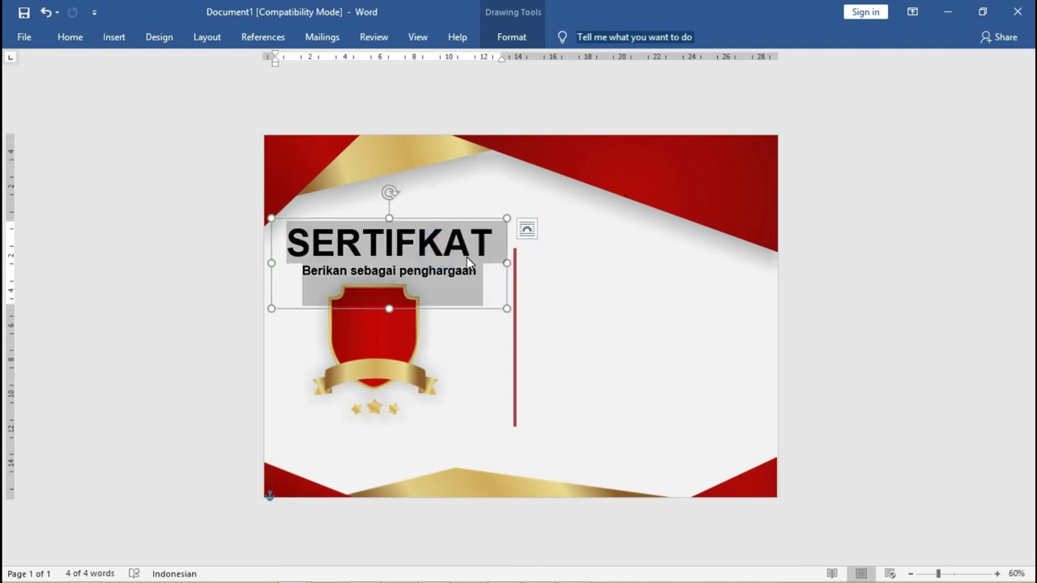
{"action": "key", "text": "ctrl+bracketleft"}
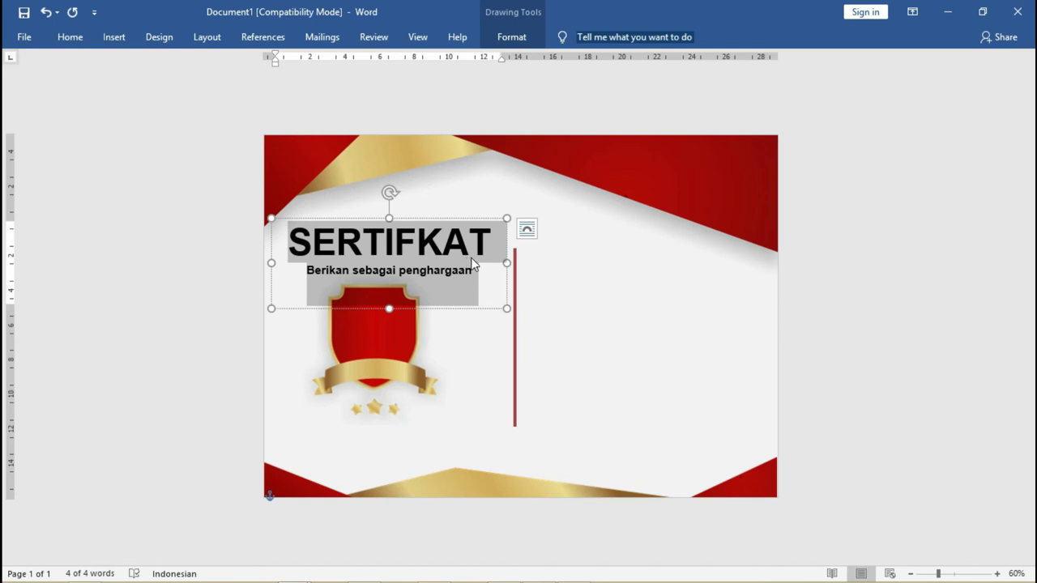
{"action": "left_click_drag", "start_coordinate": [461, 220], "coordinate": [461, 226]}
{"action": "left_click_drag", "start_coordinate": [381, 370], "coordinate": [400, 382]}
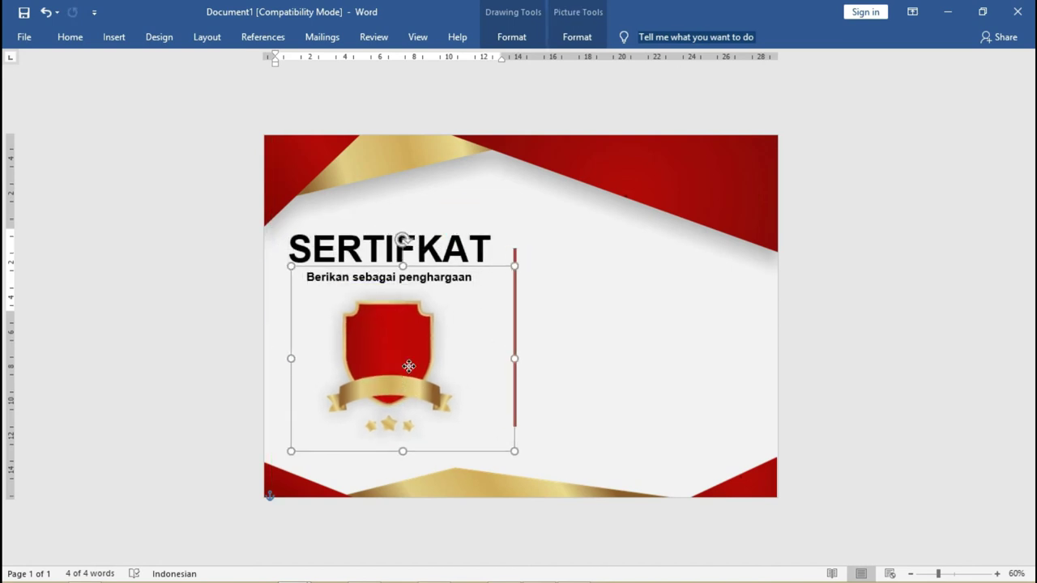
{"action": "left_click", "coordinate": [466, 253]}
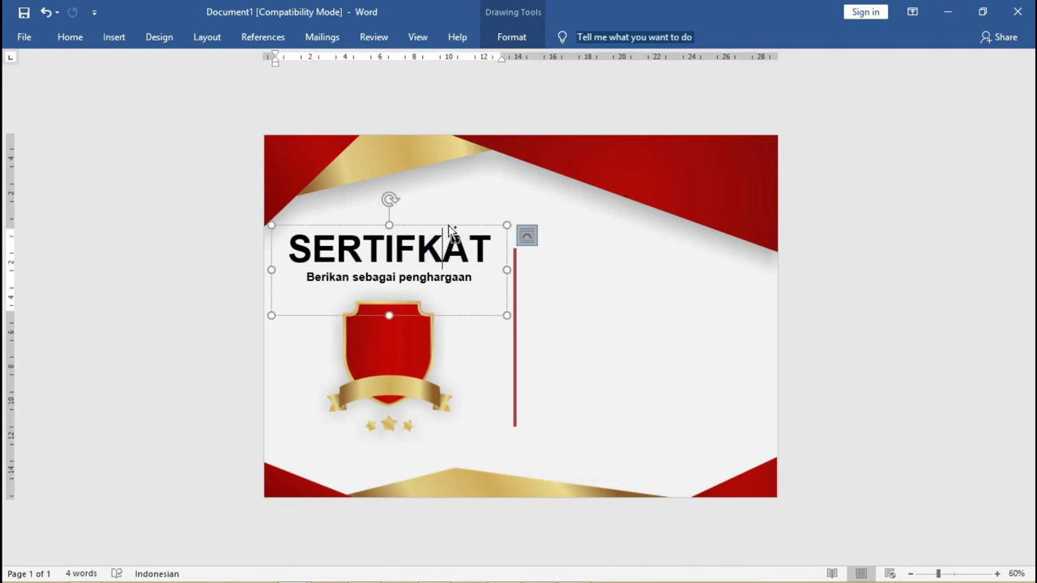
Step: Duplicate the title box right of the divider and replace SERTIFKAT with the recipient's name on one line
{"action": "mouse_move", "coordinate": [450, 231]}
{"action": "left_mouse_down"}
{"action": "mouse_move", "coordinate": [671, 252]}
{"action": "mouse_move", "coordinate": [669, 220]}
{"action": "left_mouse_up"}
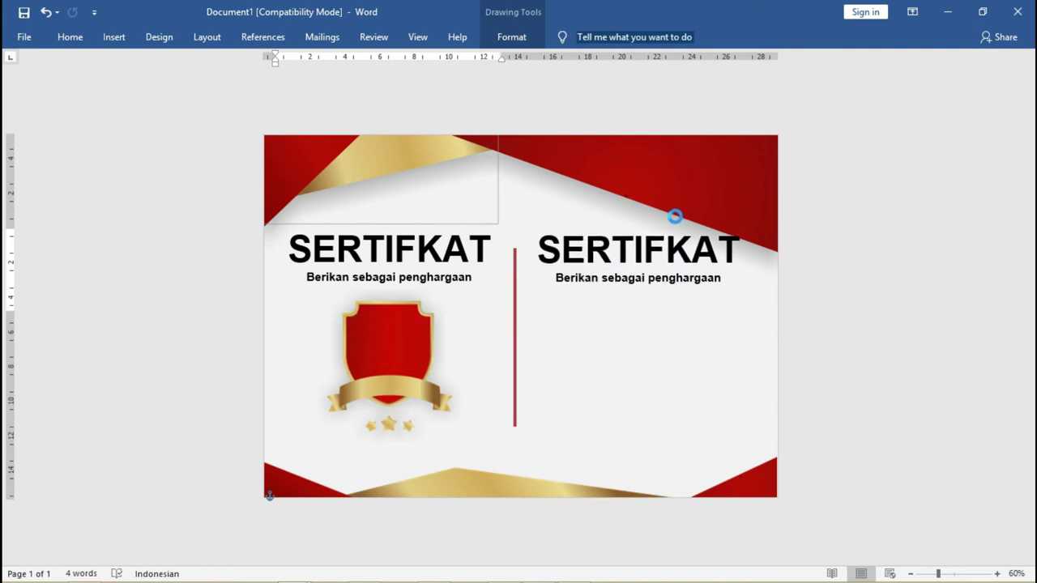
{"action": "left_click", "coordinate": [661, 253]}
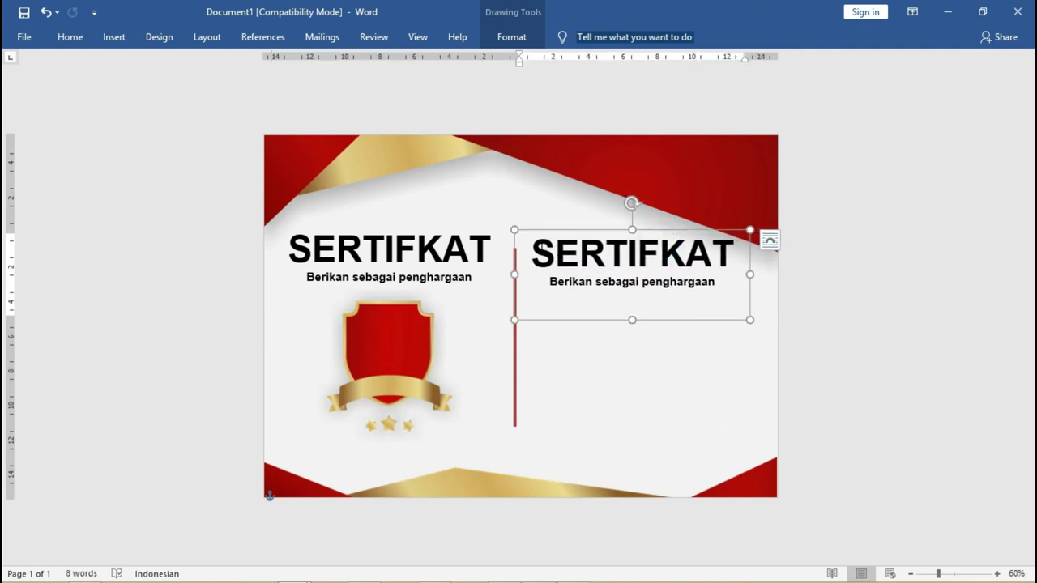
{"action": "left_click_drag", "start_coordinate": [533, 251], "coordinate": [734, 258]}
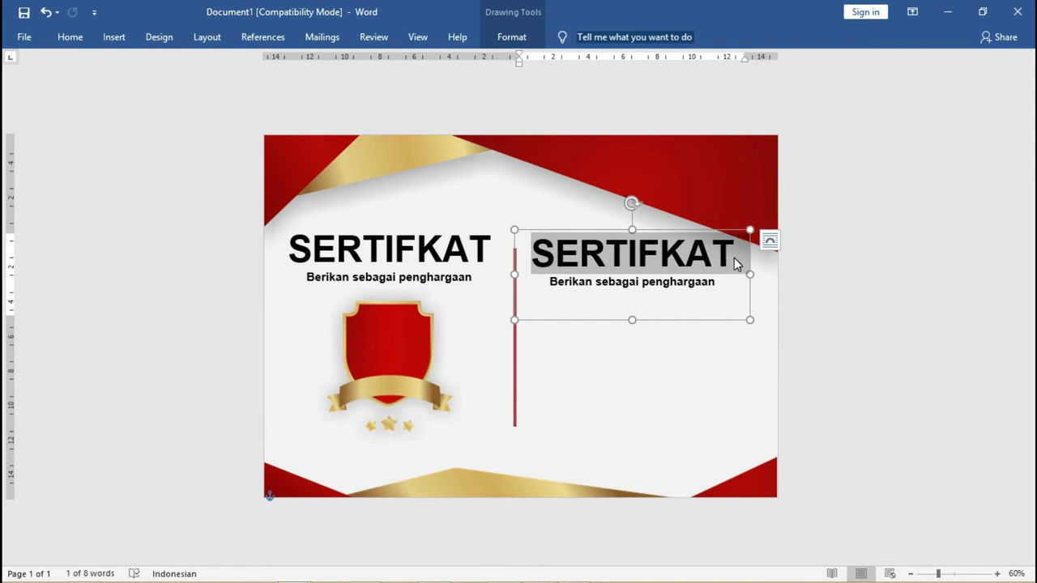
{"action": "type", "text": "Riana Ali Nurdin"}
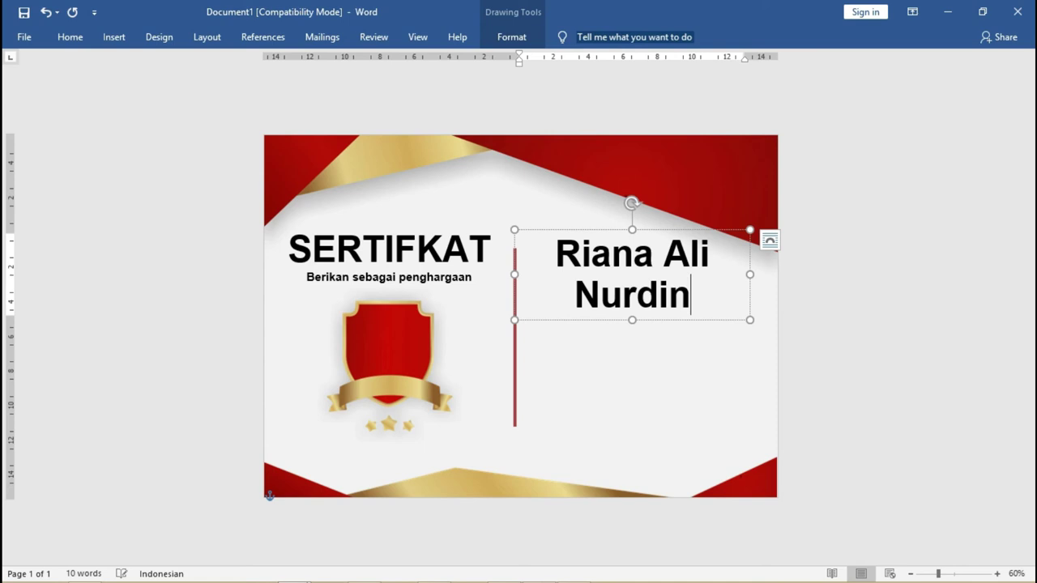
{"action": "key", "text": "ctrl+a"}
{"action": "key", "text": "ctrl+bracketleft"}
{"action": "key", "text": "ctrl+bracketleft"}
{"action": "key", "text": "ctrl+bracketleft"}
{"action": "key", "text": "ctrl+bracketleft"}
{"action": "key", "text": "ctrl+bracketleft"}
{"action": "key", "text": "ctrl+bracketleft"}
{"action": "key", "text": "ctrl+bracketleft"}
{"action": "key", "text": "ctrl+bracketleft"}
{"action": "key", "text": "ctrl+bracketleft"}
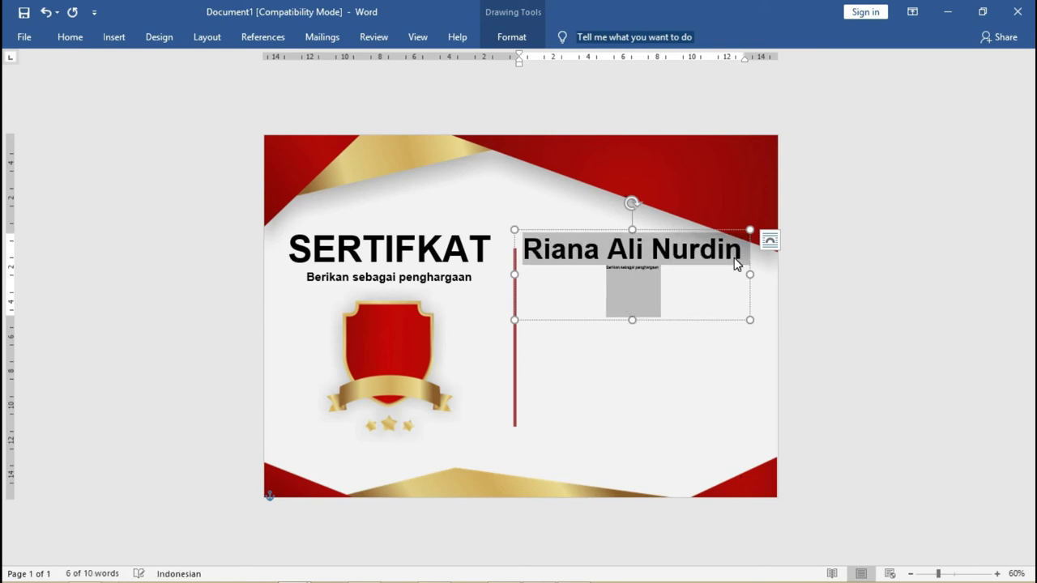
Step: Set the copied subtitle's font size to 14 pt
{"action": "left_click", "coordinate": [614, 270]}
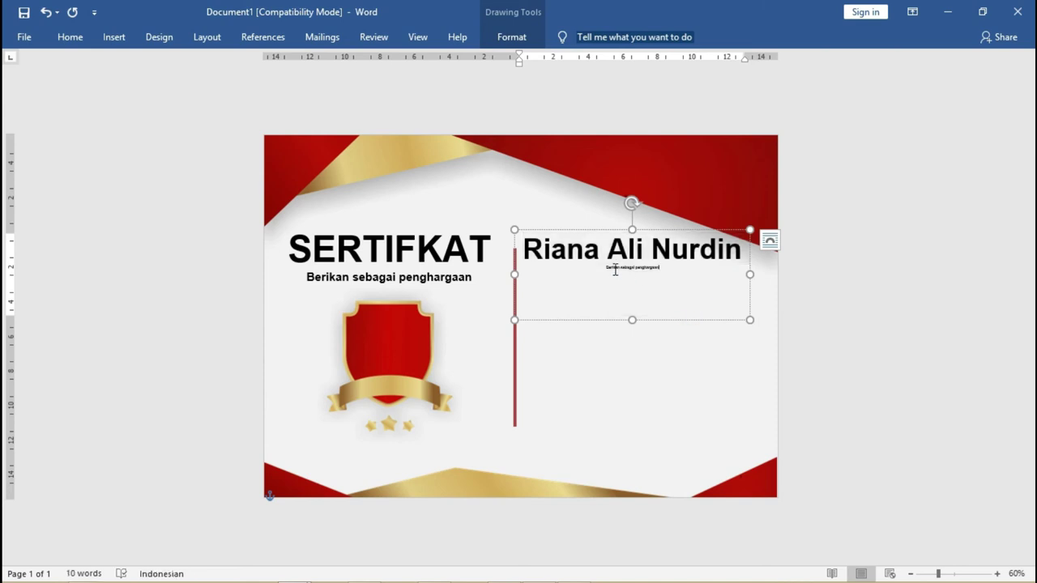
{"action": "left_click_drag", "start_coordinate": [606, 268], "coordinate": [705, 274]}
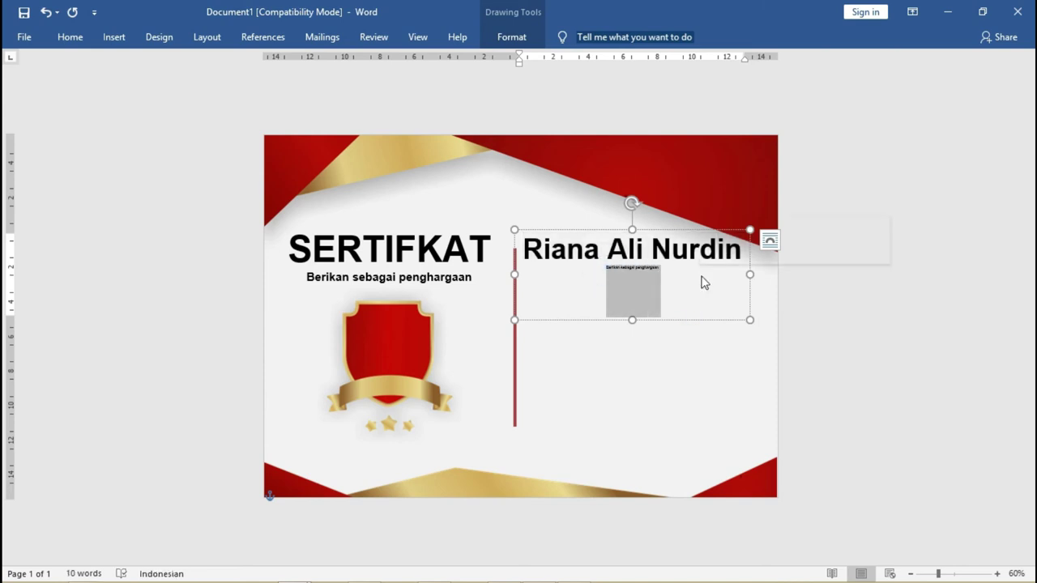
{"action": "left_click", "coordinate": [70, 37]}
{"action": "left_click", "coordinate": [222, 69]}
{"action": "type", "text": "12"}
{"action": "key", "text": "Return"}
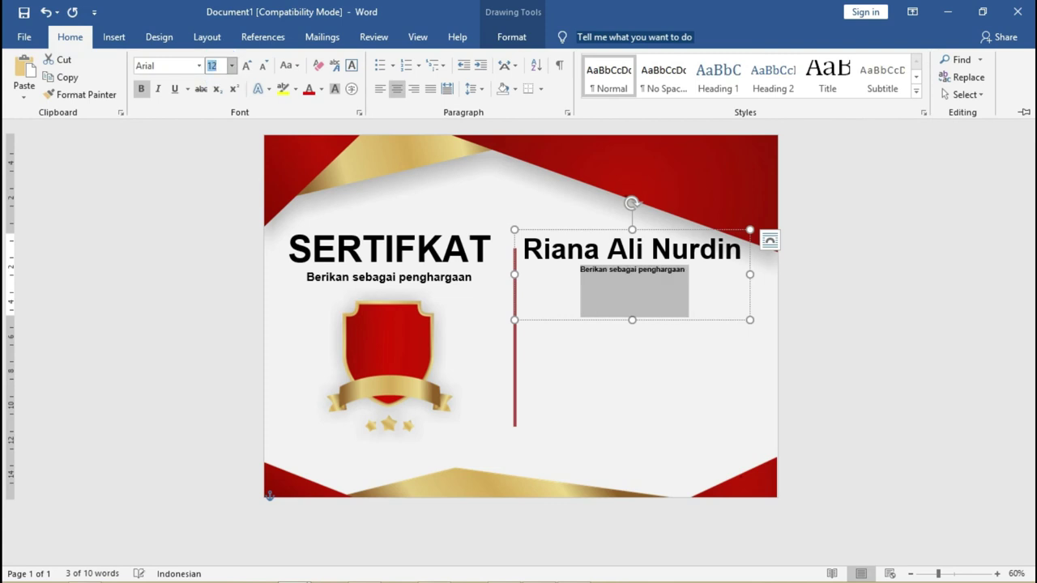
{"action": "left_click", "coordinate": [232, 66]}
{"action": "left_click", "coordinate": [216, 170]}
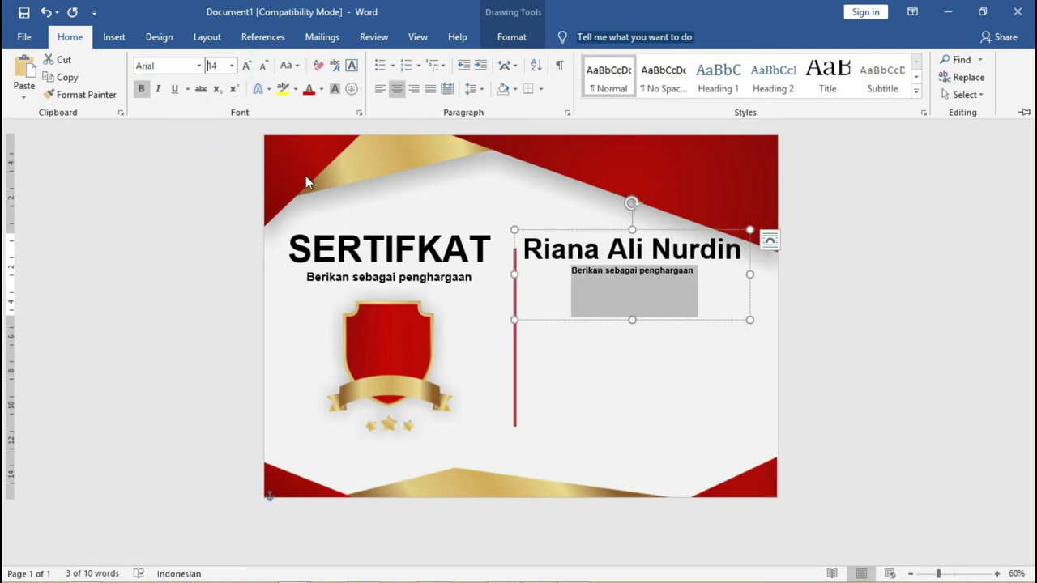
Step: Unbold the right-hand subtitle and push it down two lines
{"action": "left_click", "coordinate": [141, 88]}
{"action": "key", "text": "ctrl+F1"}
{"action": "left_click", "coordinate": [577, 270]}
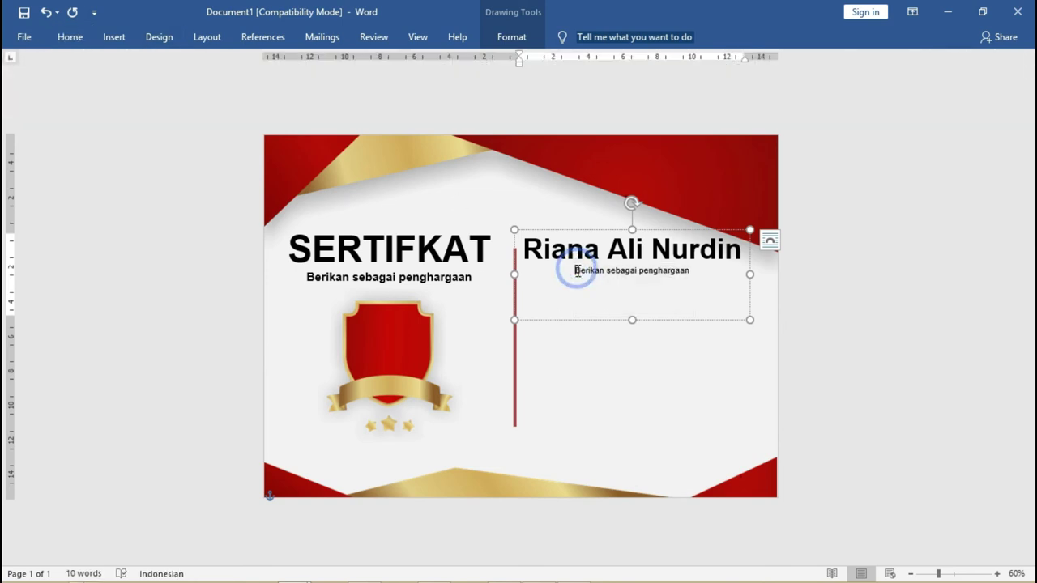
{"action": "key", "text": "Return"}
{"action": "key", "text": "Return"}
Step: Copy the Notepad text from BEST STUDENT through Signature and return to Word
{"action": "key", "text": "alt+Tab"}
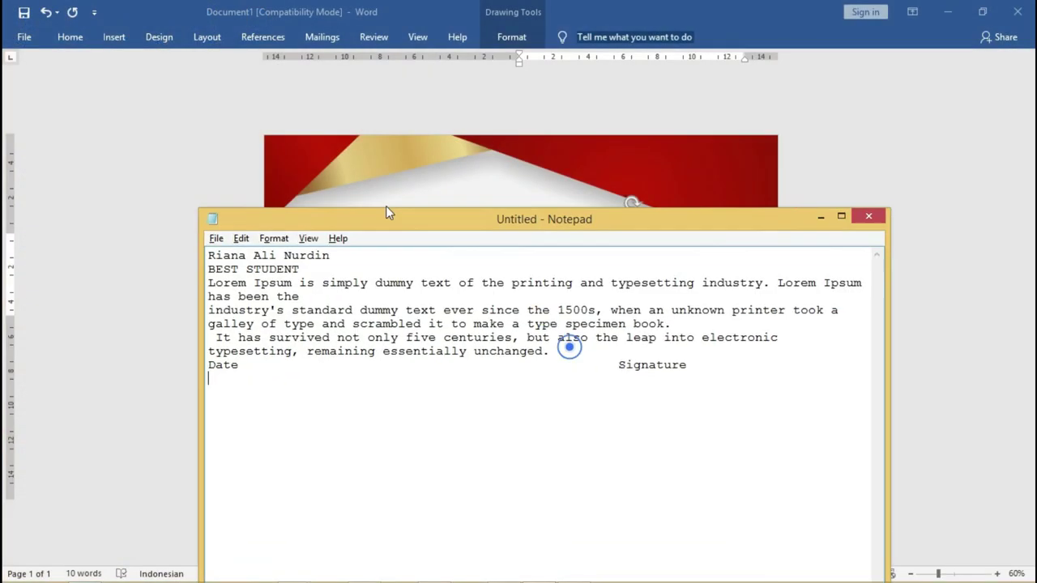
{"action": "left_click_drag", "start_coordinate": [557, 346], "coordinate": [365, 178]}
{"action": "left_click_drag", "start_coordinate": [194, 222], "coordinate": [691, 325]}
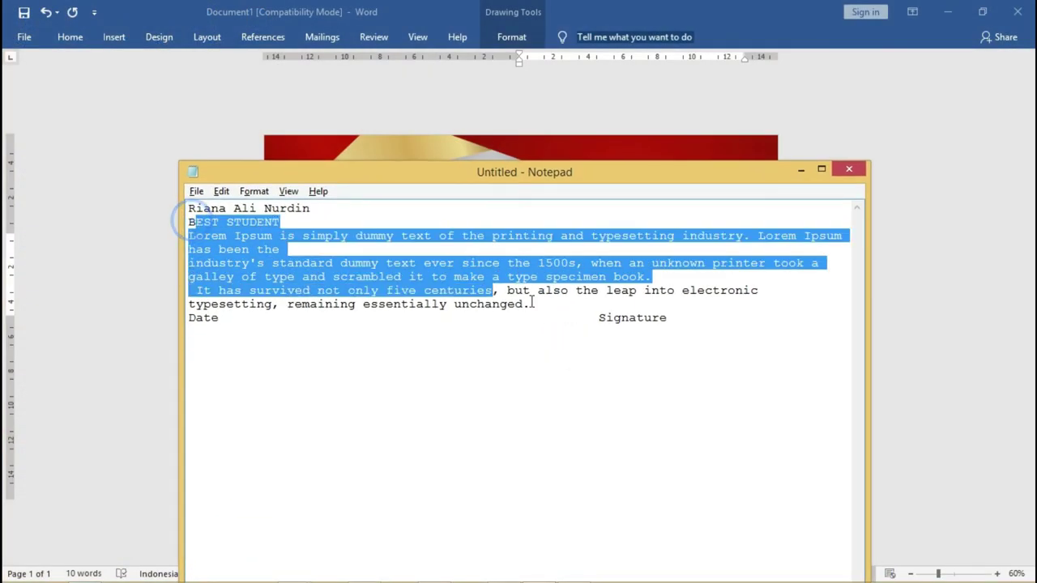
{"action": "left_click", "coordinate": [233, 254]}
{"action": "mouse_move", "coordinate": [188, 222]}
{"action": "left_mouse_down"}
{"action": "mouse_move", "coordinate": [363, 304]}
{"action": "mouse_move", "coordinate": [729, 342]}
{"action": "left_mouse_up"}
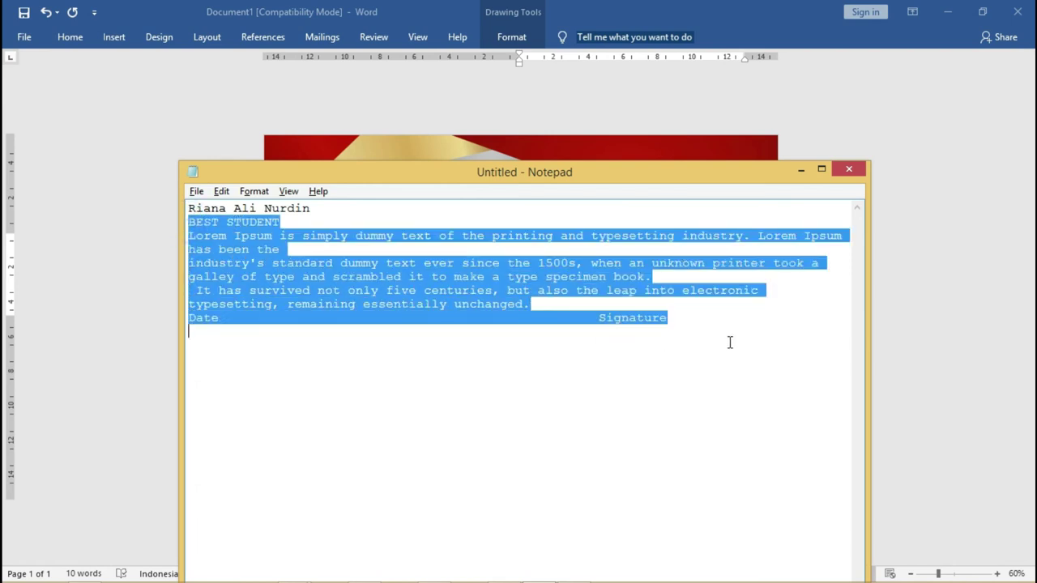
{"action": "key", "text": "alt+Tab"}
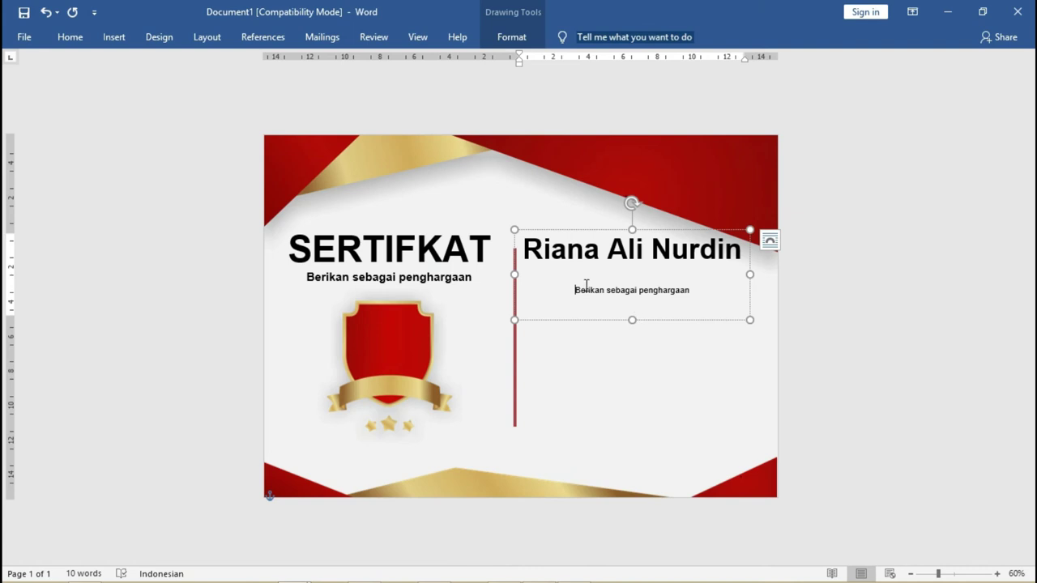
Step: Paste the certificate text over the subtitle and enlarge the text box to show it
{"action": "triple_click", "coordinate": [576, 290]}
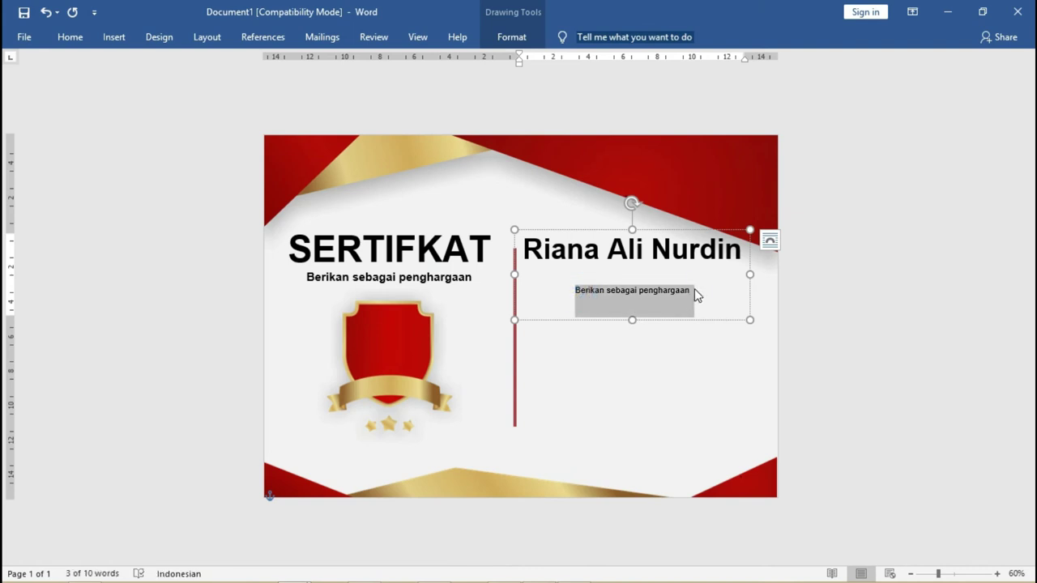
{"action": "key", "text": "ctrl+v"}
{"action": "left_click_drag", "start_coordinate": [632, 320], "coordinate": [648, 433]}
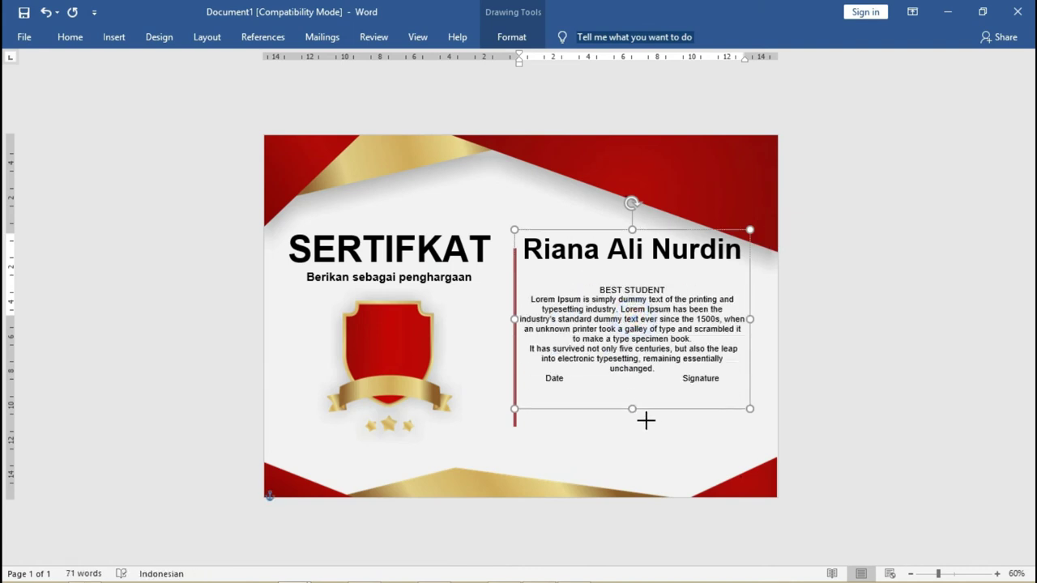
{"action": "key", "text": "ctrl+a"}
Step: Enlarge the BEST STUDENT, body and Date/Signature text and widen the text box
{"action": "triple_click", "coordinate": [598, 289]}
{"action": "left_click_drag", "start_coordinate": [600, 292], "coordinate": [713, 386]}
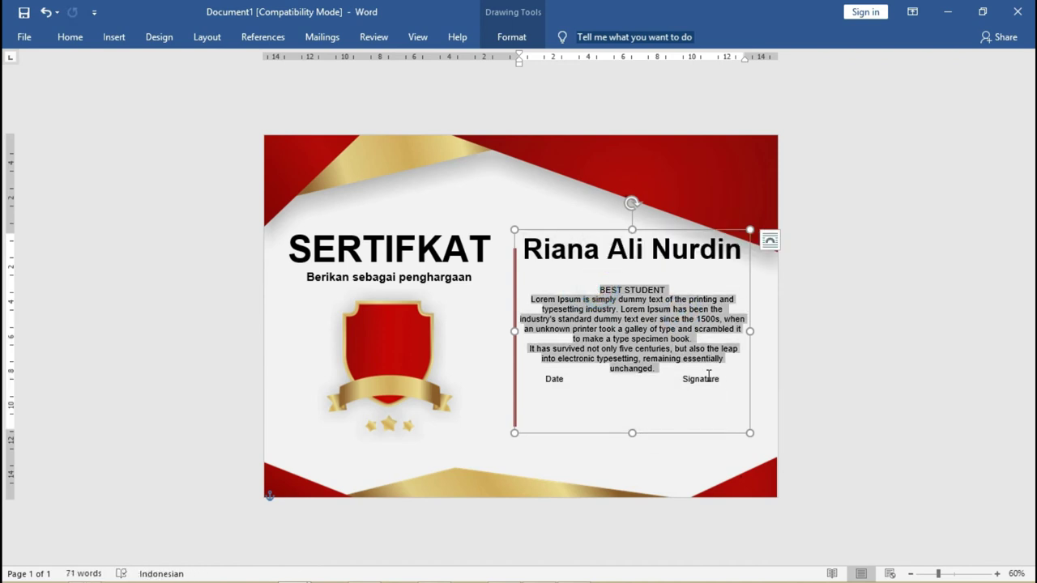
{"action": "key", "text": "ctrl+shift+period"}
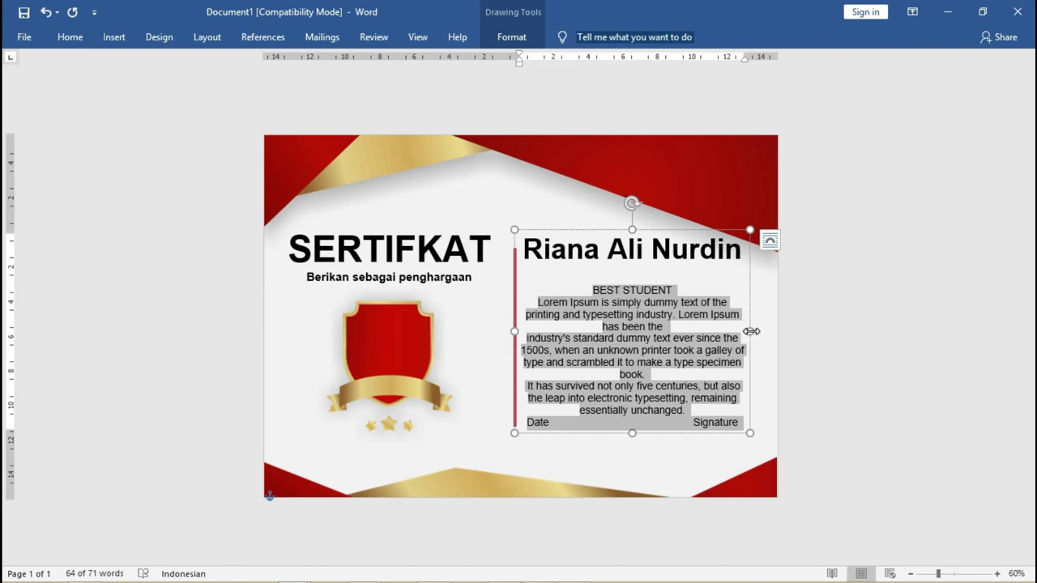
{"action": "left_click_drag", "start_coordinate": [751, 330], "coordinate": [769, 330]}
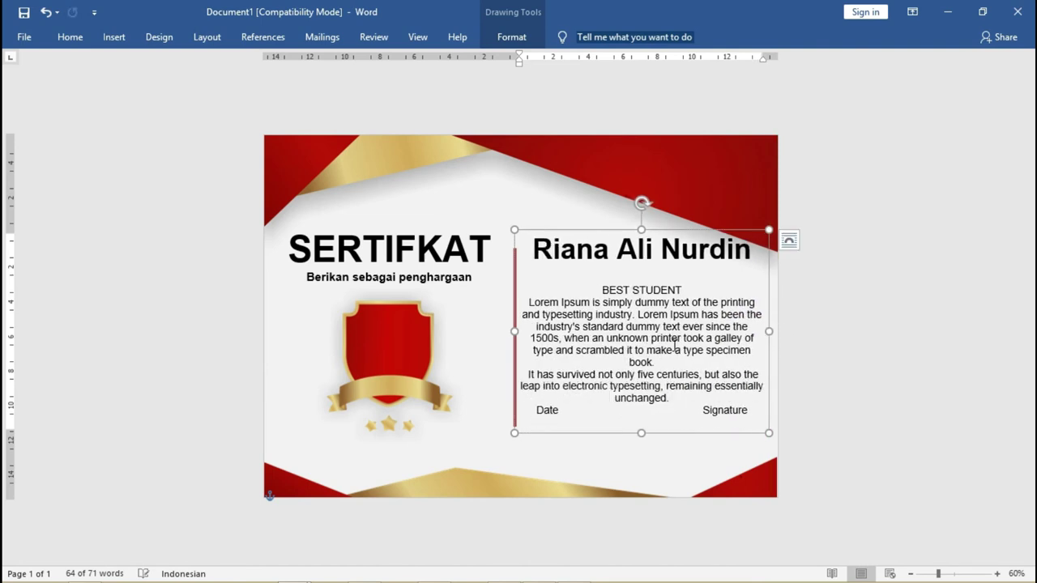
{"action": "left_click", "coordinate": [669, 350]}
Step: Add a blank line after the first paragraph, extend the box, and select the recipient's name
{"action": "left_click", "coordinate": [664, 365]}
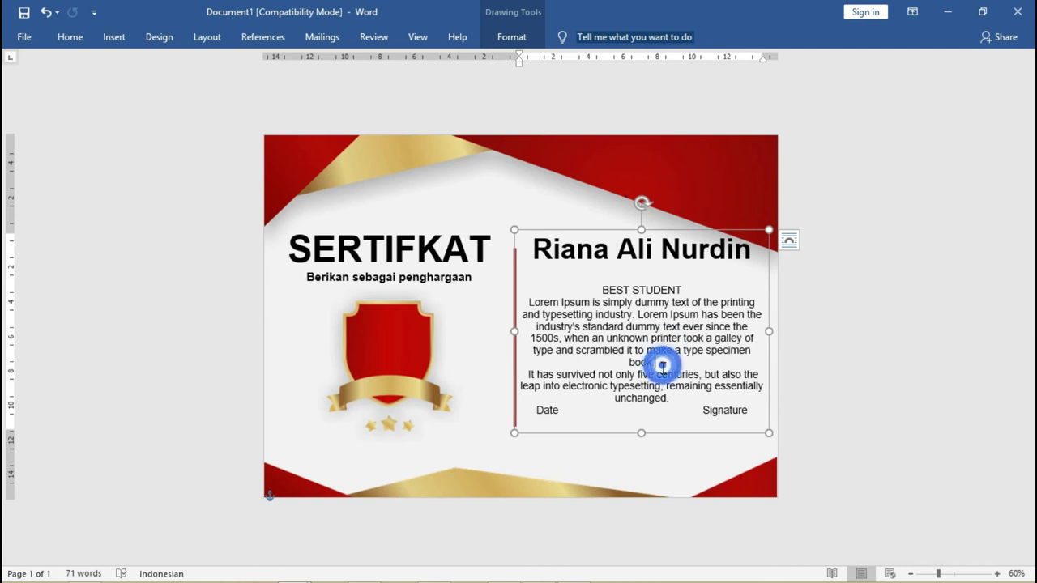
{"action": "key", "text": "Return"}
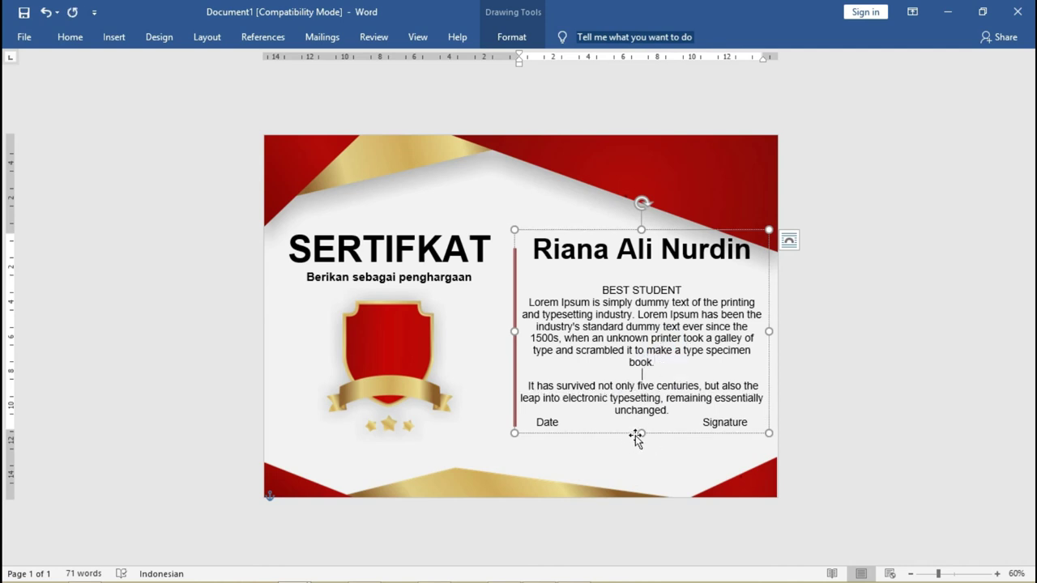
{"action": "left_click_drag", "start_coordinate": [642, 433], "coordinate": [642, 452]}
{"action": "left_click", "coordinate": [640, 272]}
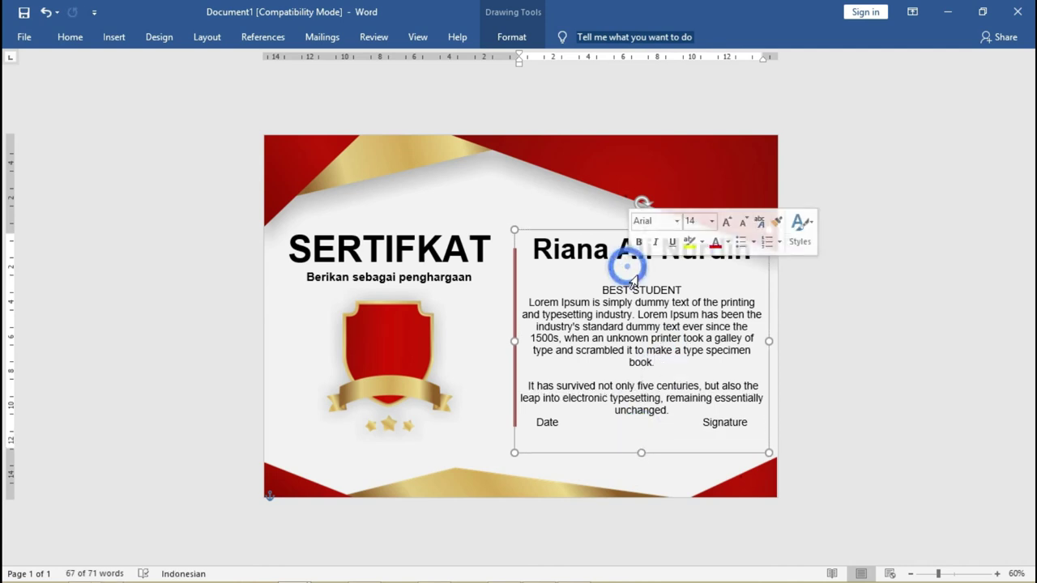
{"action": "left_click_drag", "start_coordinate": [536, 247], "coordinate": [749, 254]}
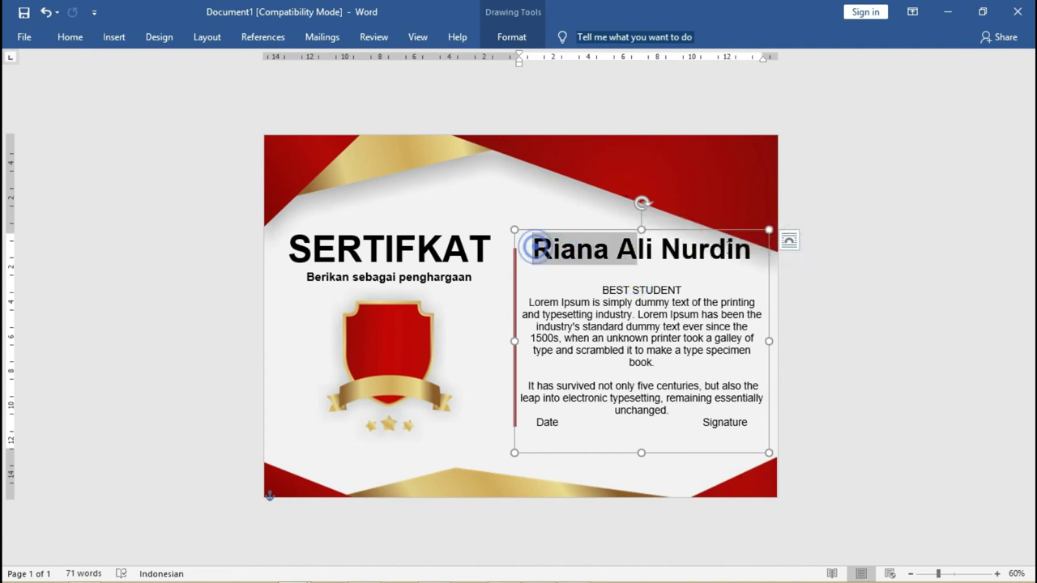
Step: Set the recipient's name in Pinyon Script and remove its bold
{"action": "left_click", "coordinate": [69, 38]}
{"action": "left_click", "coordinate": [176, 63]}
{"action": "type", "text": "Pinyon Script"}
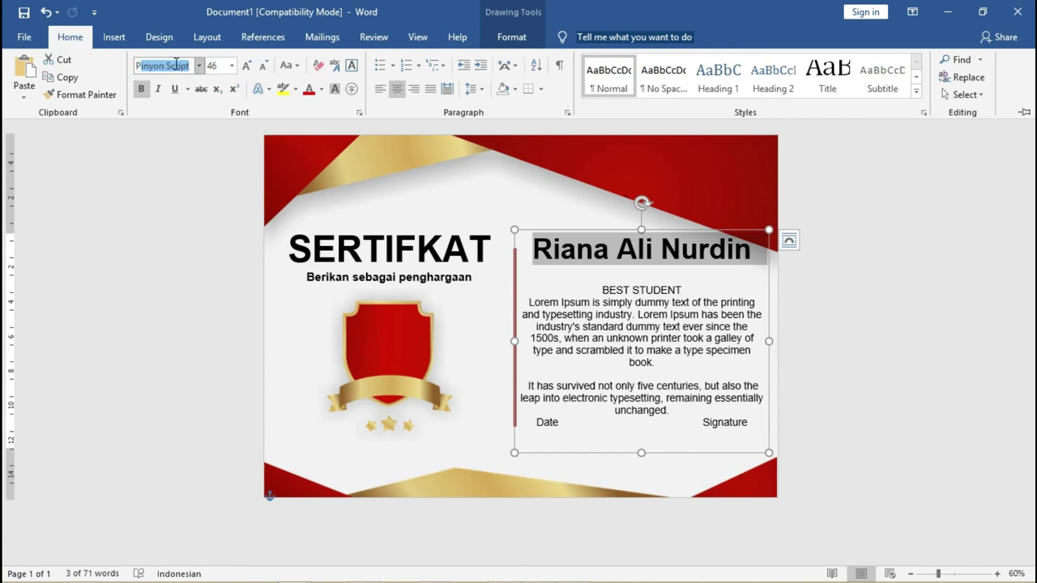
{"action": "key", "text": "Return"}
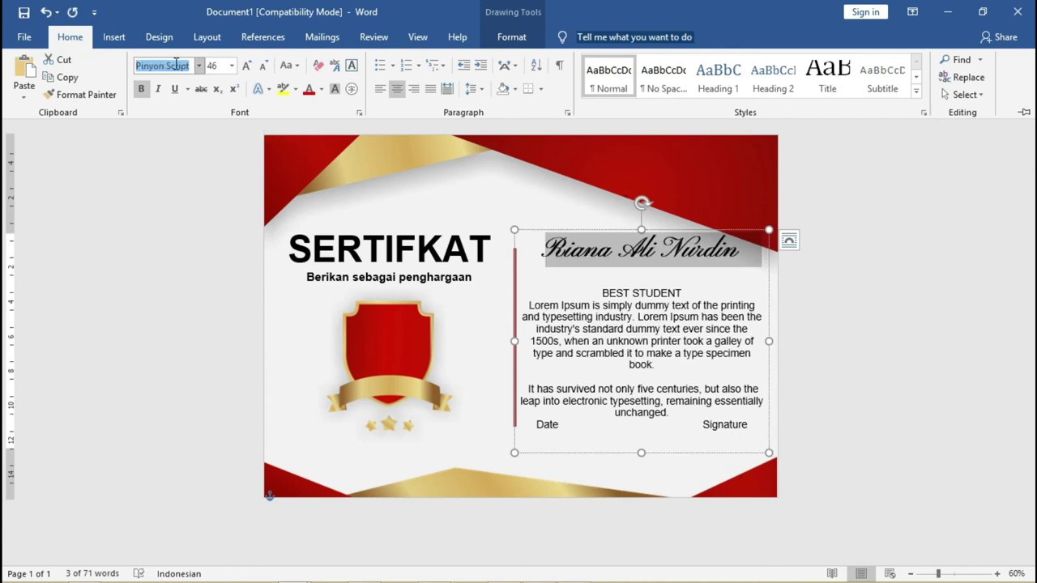
{"action": "left_click", "coordinate": [142, 89]}
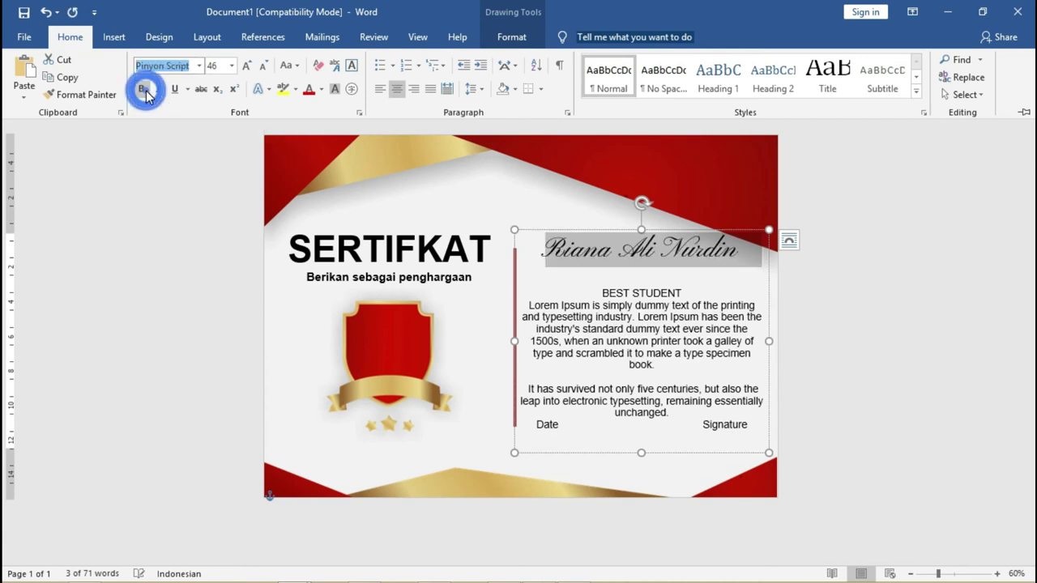
Step: Remove the blank lines above BEST STUDENT and centre that line
{"action": "left_click", "coordinate": [662, 273]}
{"action": "left_click", "coordinate": [658, 269]}
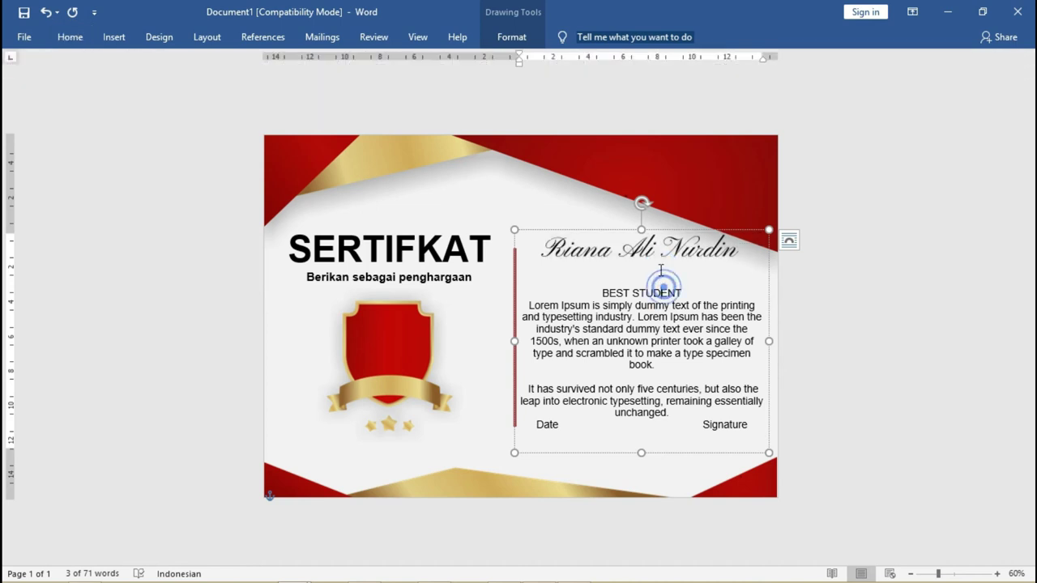
{"action": "left_click", "coordinate": [685, 285]}
{"action": "left_click", "coordinate": [599, 290]}
{"action": "key", "text": "ctrl+l"}
{"action": "key", "text": "BackSpace"}
{"action": "key", "text": "BackSpace"}
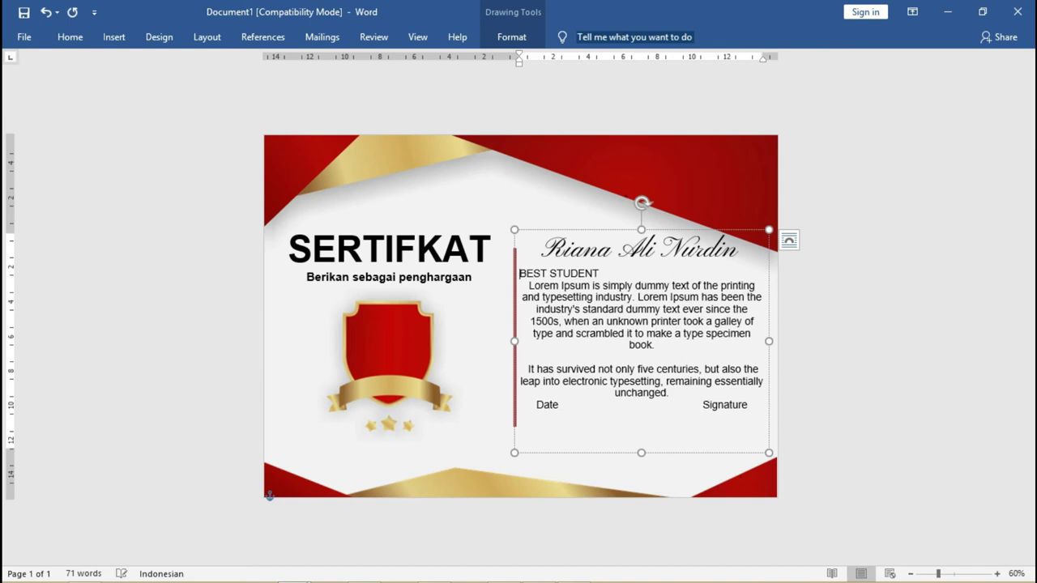
{"action": "key", "text": "ctrl+e"}
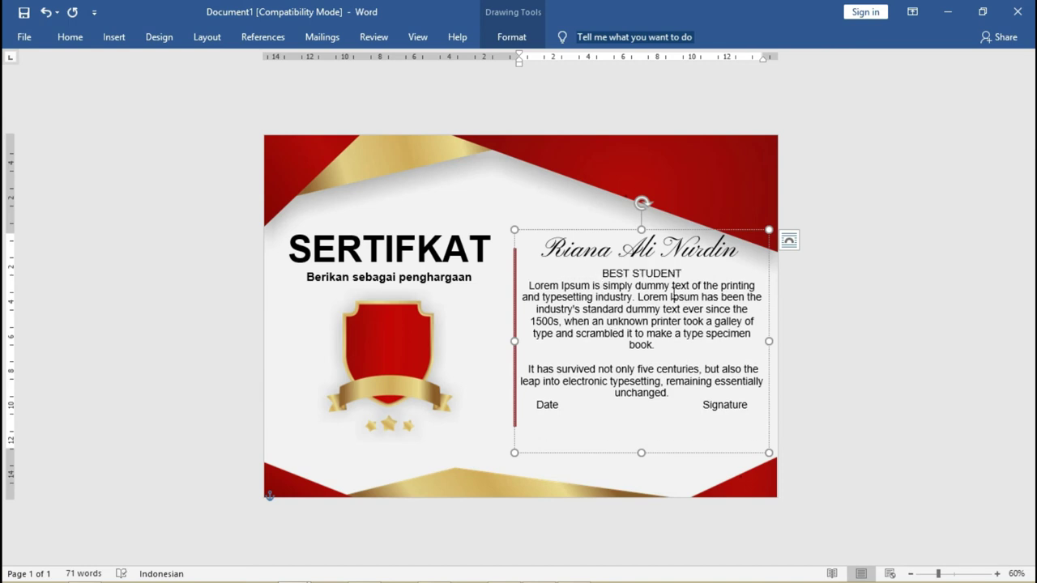
Step: Make BEST STUDENT bold and larger, with a blank line below it
{"action": "key", "text": "shift+End"}
{"action": "key", "text": "ctrl+b"}
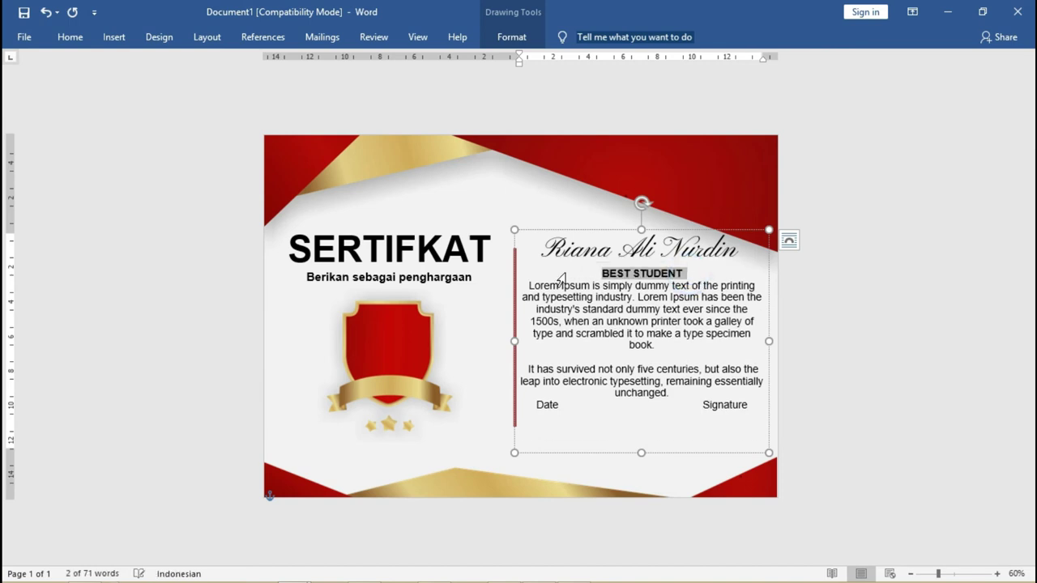
{"action": "key", "text": "ctrl+bracketright"}
{"action": "key", "text": "ctrl+bracketright"}
{"action": "key", "text": "ctrl+bracketright"}
{"action": "key", "text": "ctrl+bracketright"}
{"action": "key", "text": "ctrl+bracketright"}
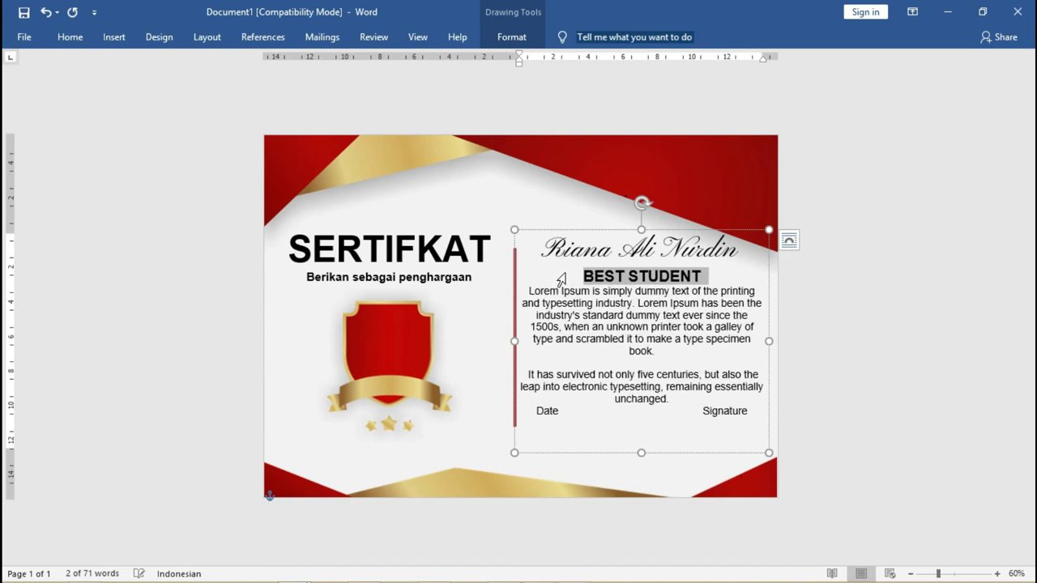
{"action": "key", "text": "End"}
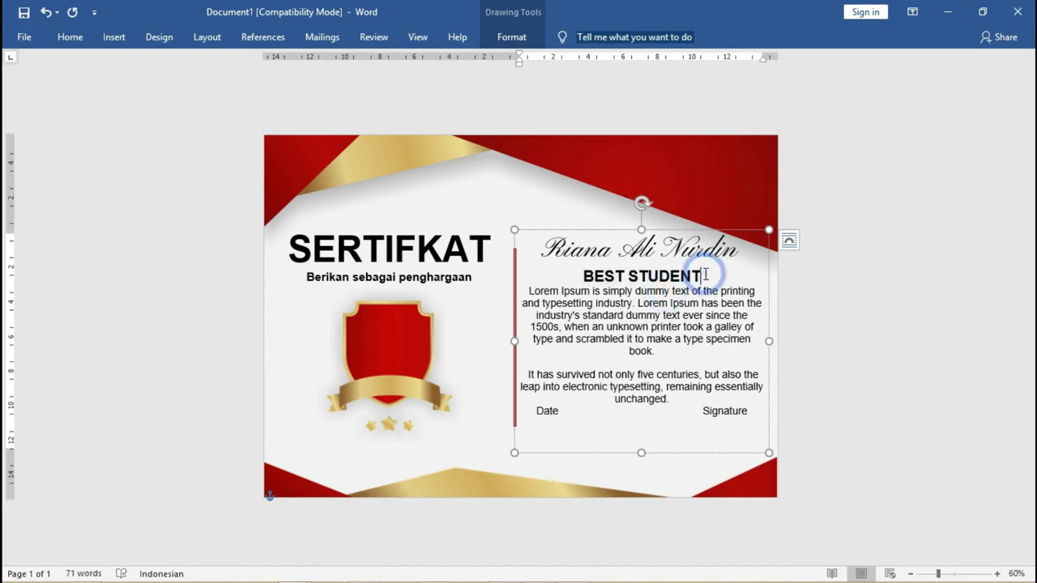
{"action": "key", "text": "Return"}
Step: Shrink both Lorem Ipsum body paragraphs to 14 pt
{"action": "left_click", "coordinate": [676, 403]}
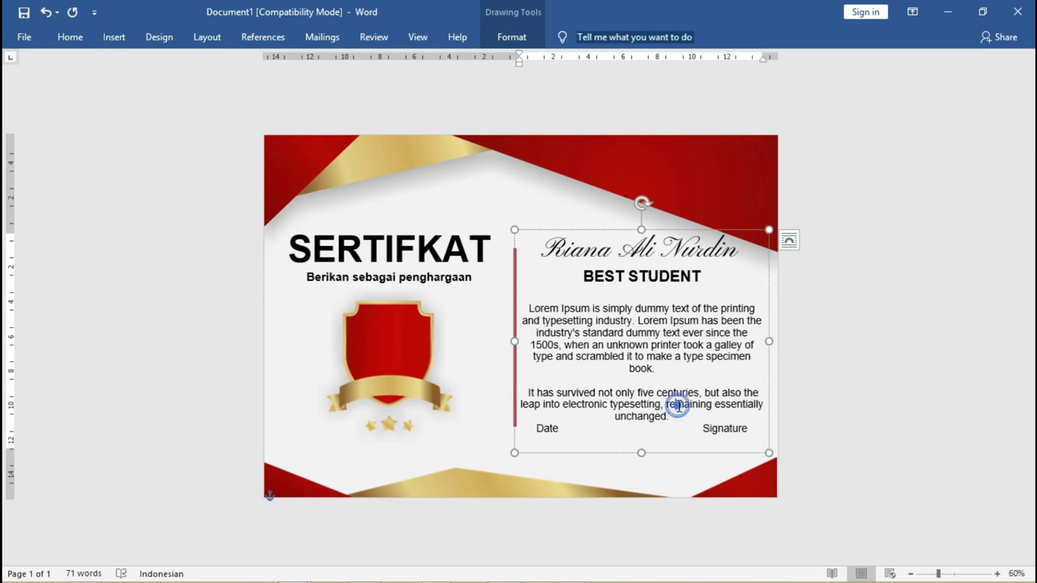
{"action": "left_click", "coordinate": [68, 37]}
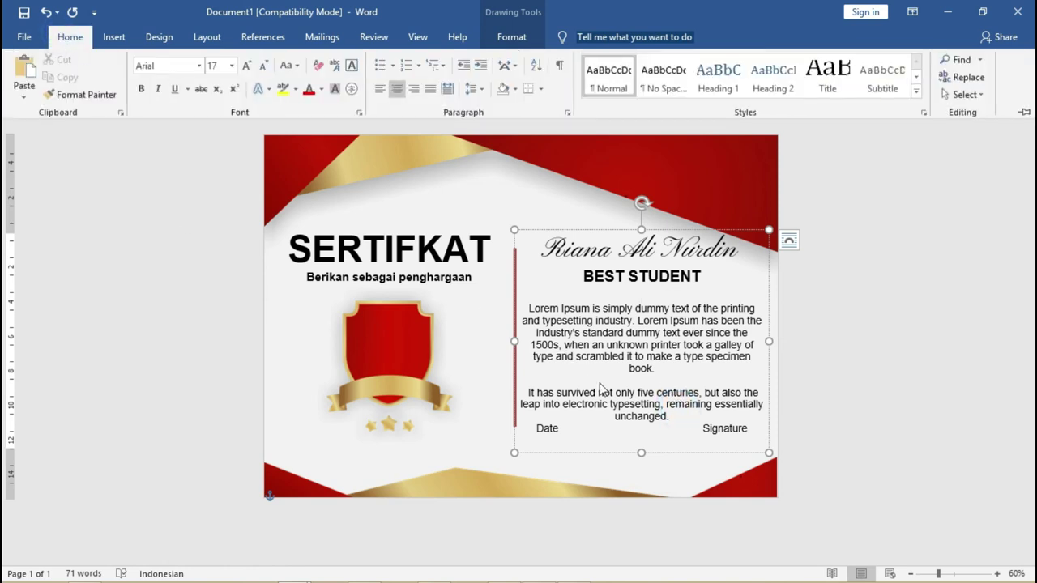
{"action": "left_click_drag", "start_coordinate": [671, 416], "coordinate": [527, 314]}
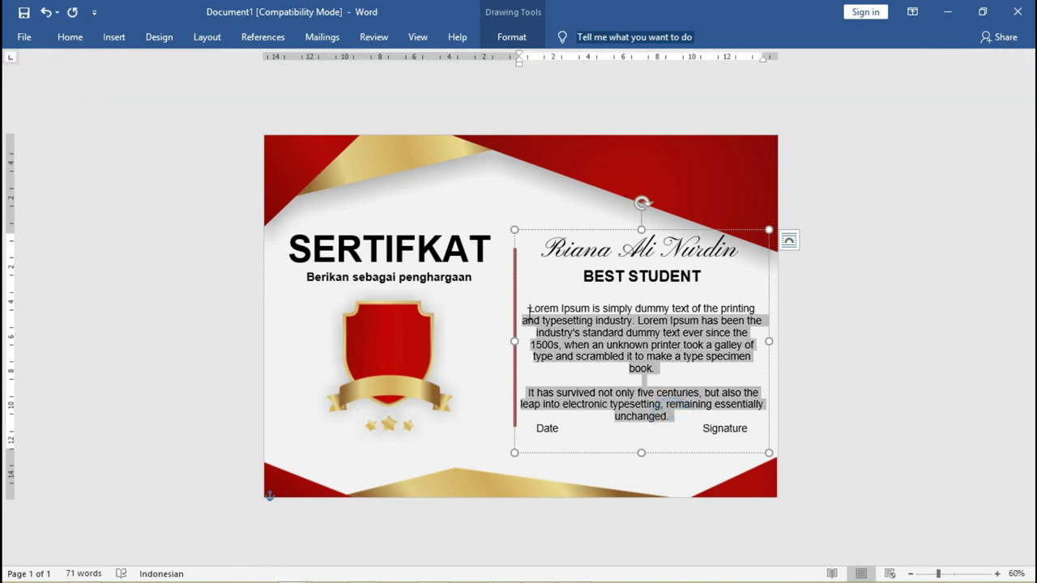
{"action": "key", "text": "ctrl+bracketleft"}
{"action": "key", "text": "ctrl+bracketleft"}
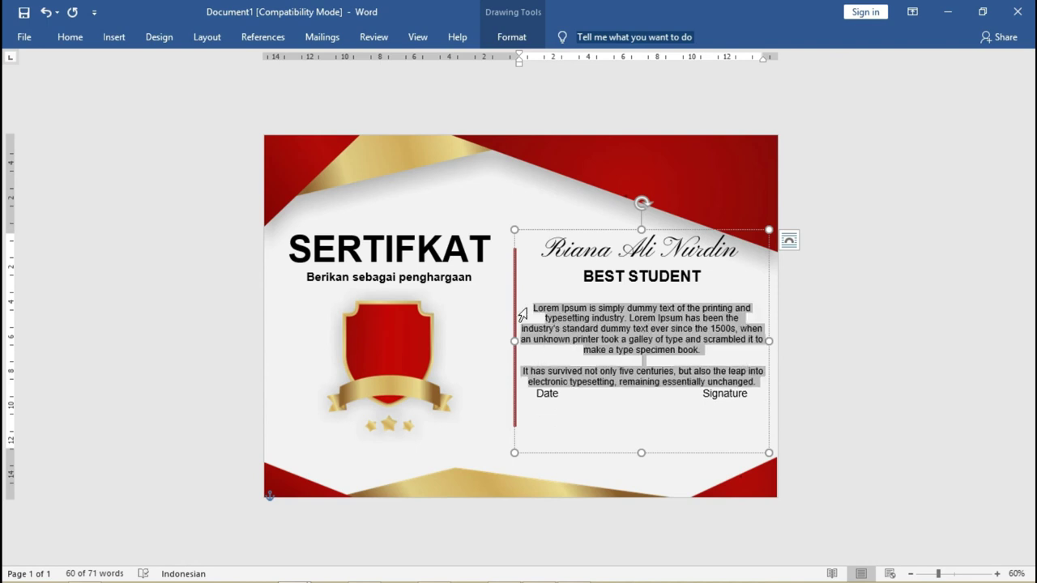
{"action": "left_click", "coordinate": [70, 37]}
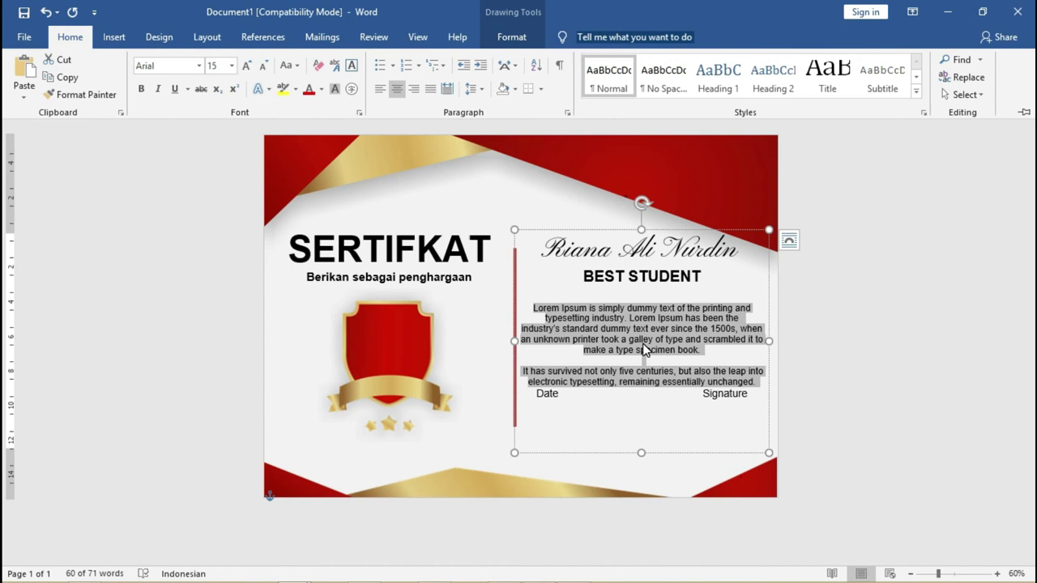
{"action": "key", "text": "ctrl+bracketleft"}
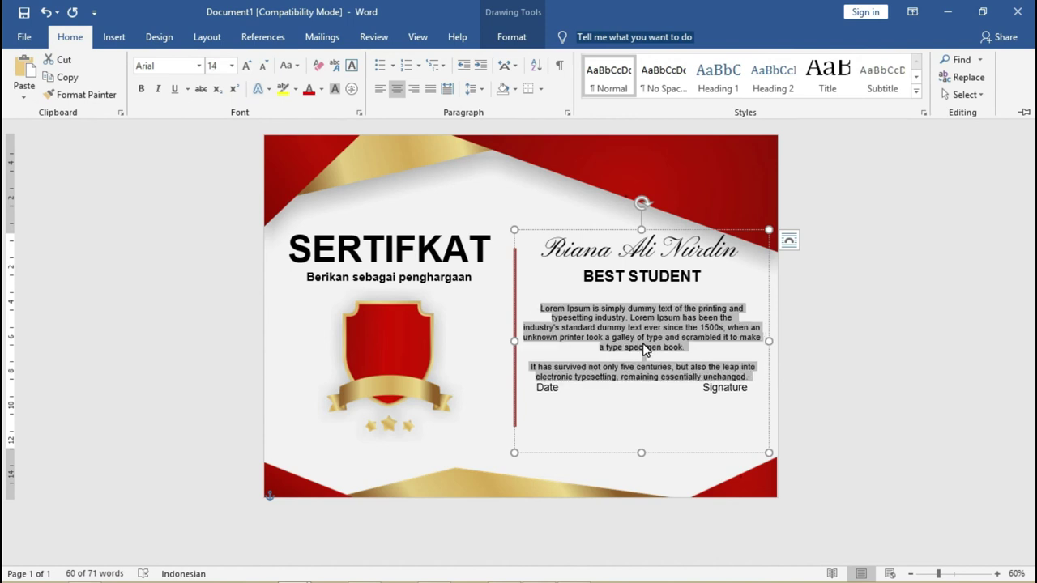
{"action": "left_click", "coordinate": [688, 389]}
Step: Set the body text through Date and Signature in Source Sans Pro
{"action": "scroll", "coordinate": [679, 329], "scroll_direction": "up", "scroll_amount": 1}
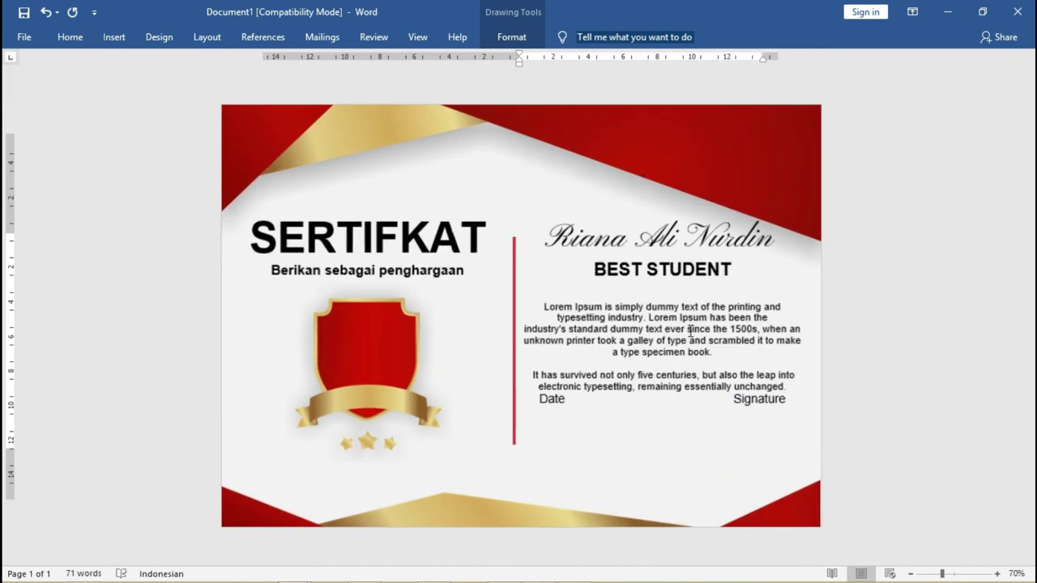
{"action": "left_click", "coordinate": [678, 329]}
{"action": "left_click_drag", "start_coordinate": [544, 305], "coordinate": [803, 400]}
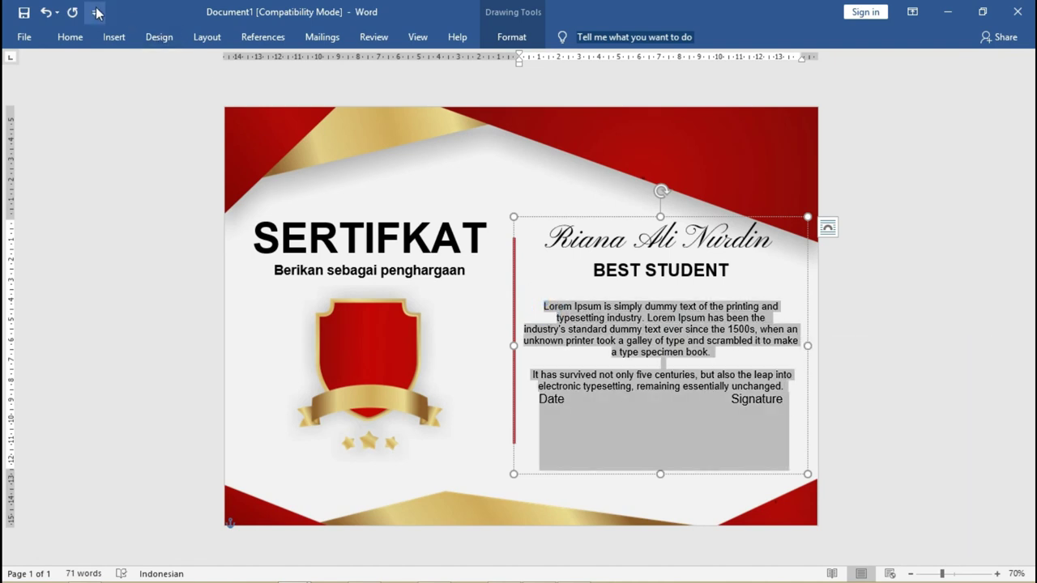
{"action": "left_click", "coordinate": [71, 38]}
{"action": "left_click", "coordinate": [154, 65]}
{"action": "type", "text": "So"}
{"action": "key", "text": "Return"}
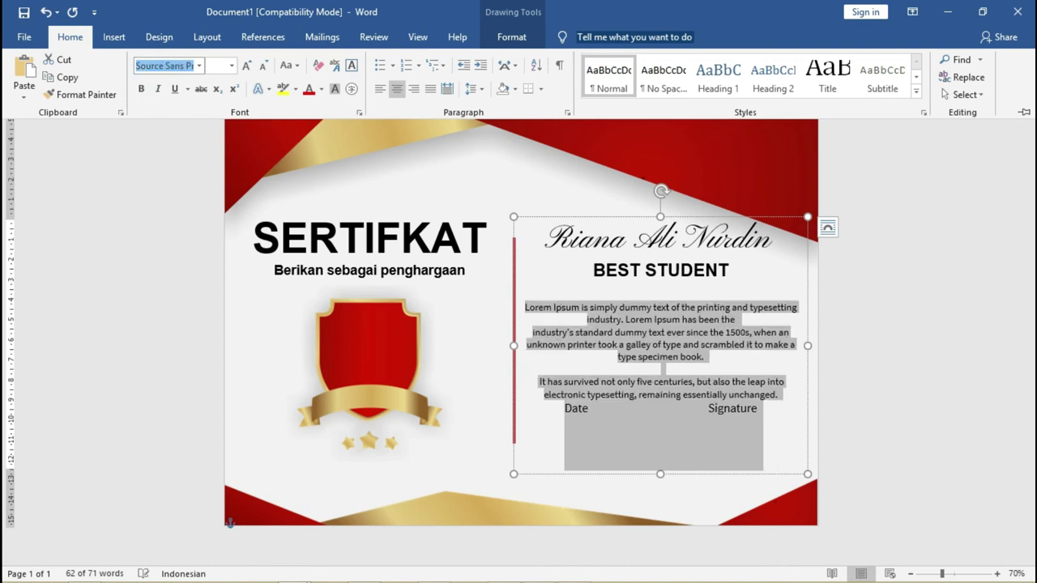
Step: Set the 'Berikan sebagai penghargaan' subtitle in Source Sans Pro and UPPERCASE
{"action": "left_click", "coordinate": [353, 275]}
{"action": "left_click_drag", "start_coordinate": [273, 271], "coordinate": [491, 279]}
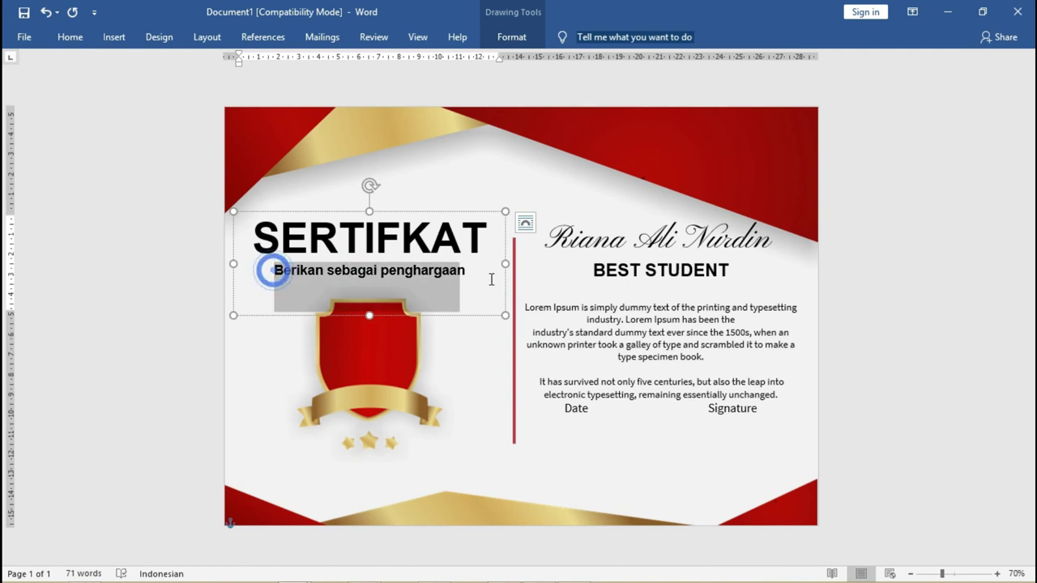
{"action": "left_click", "coordinate": [70, 37]}
{"action": "left_click", "coordinate": [178, 65]}
{"action": "type", "text": "Source Sans Pr"}
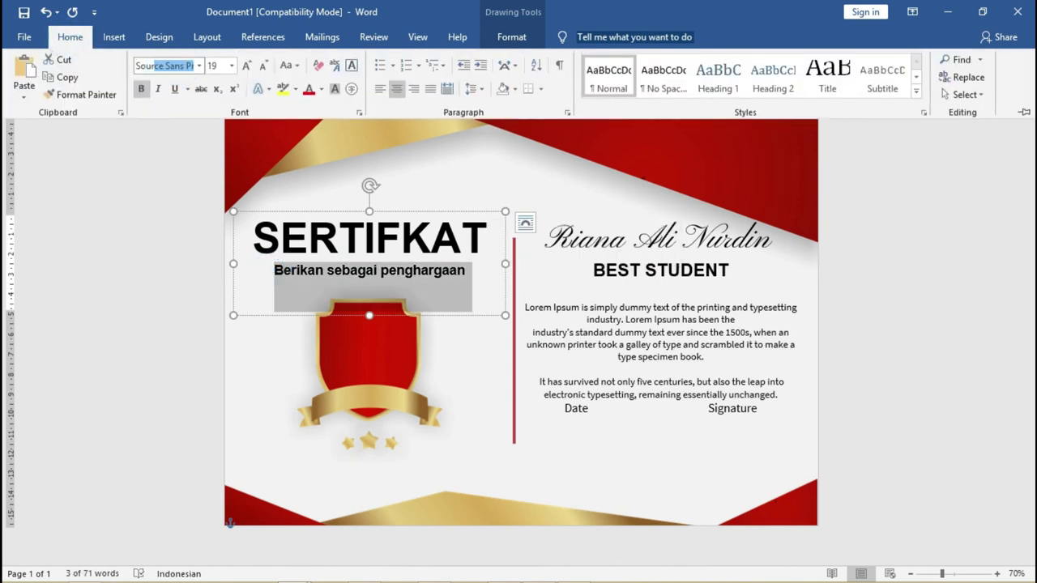
{"action": "key", "text": "Return"}
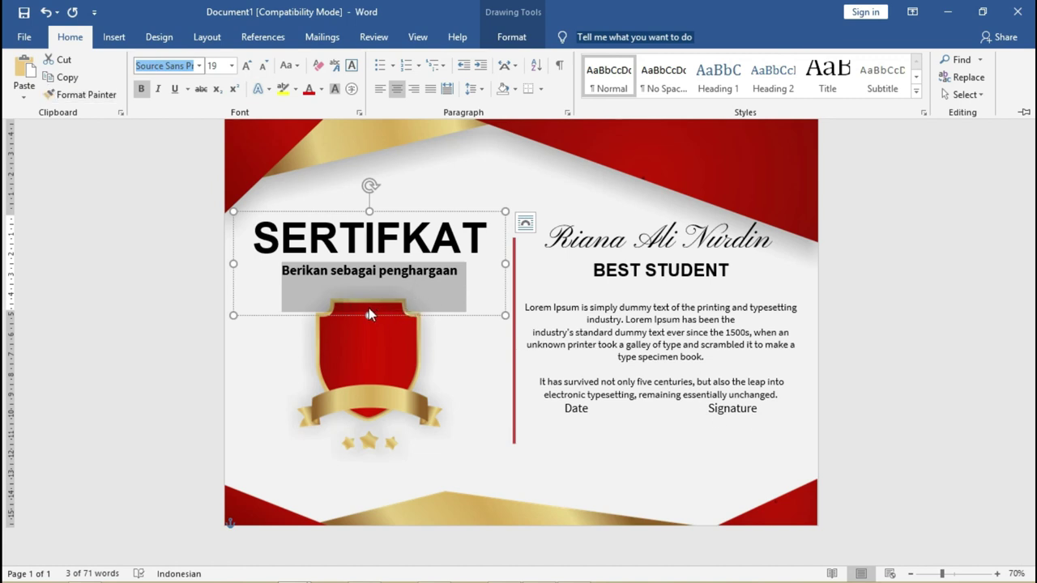
{"action": "left_click", "coordinate": [287, 66]}
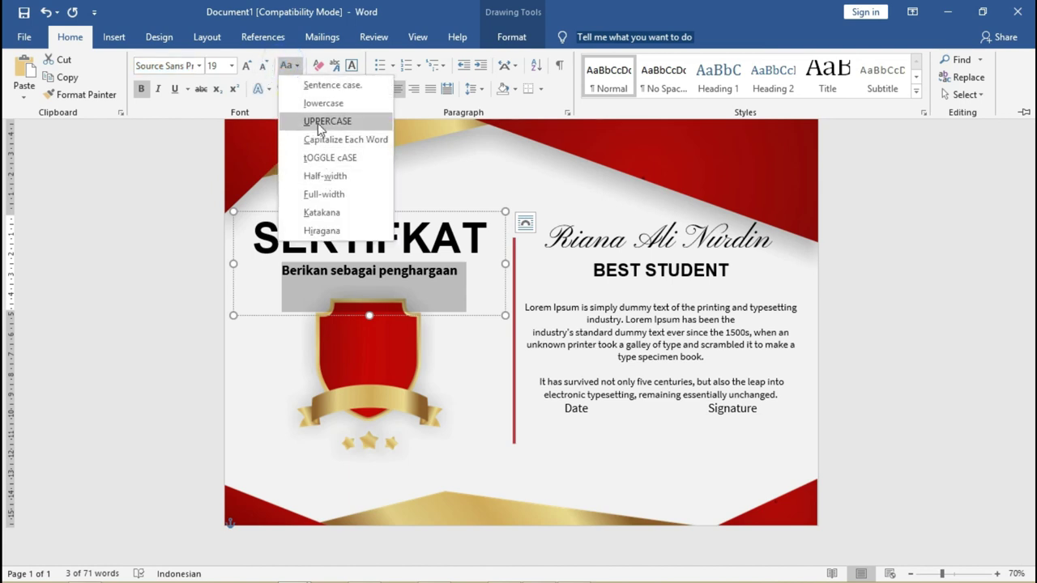
{"action": "left_click", "coordinate": [317, 121]}
{"action": "left_click", "coordinate": [652, 305]}
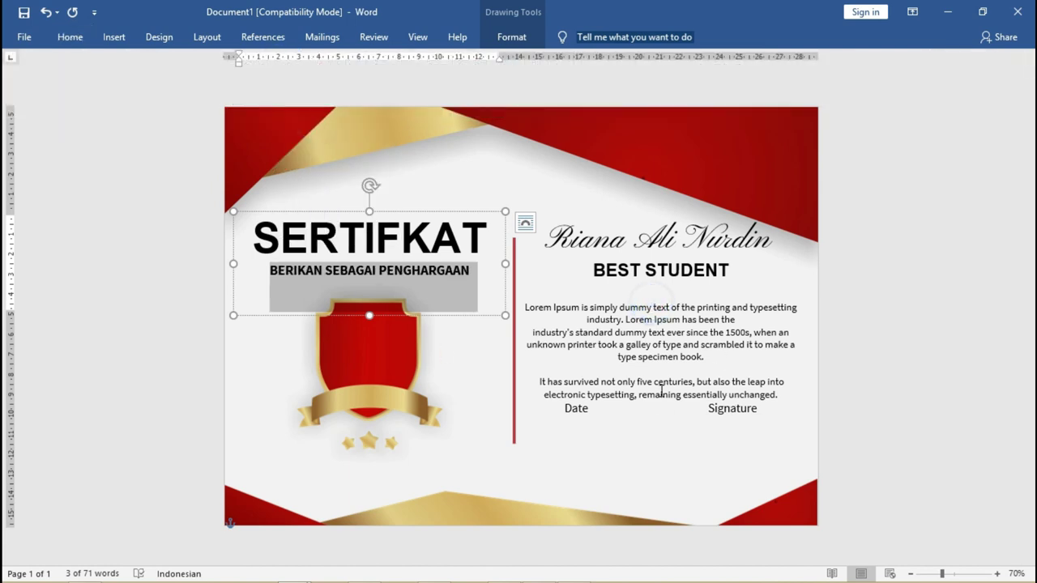
Step: Move the Date and Signature line down one line and make it bold
{"action": "left_click", "coordinate": [656, 395]}
{"action": "left_click", "coordinate": [566, 409]}
{"action": "key", "text": "Return"}
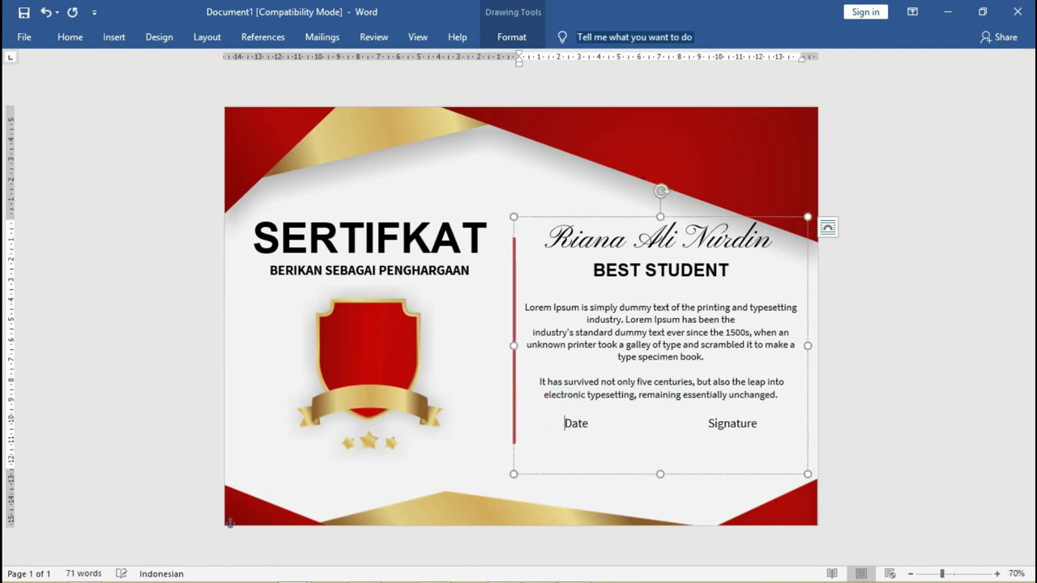
{"action": "triple_click", "coordinate": [555, 437]}
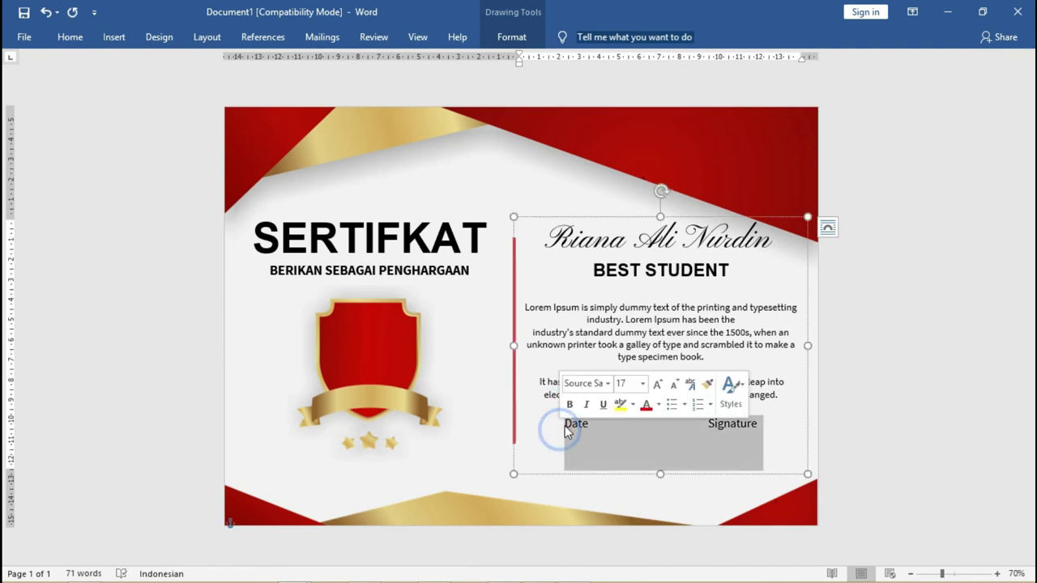
{"action": "key", "text": "ctrl+b"}
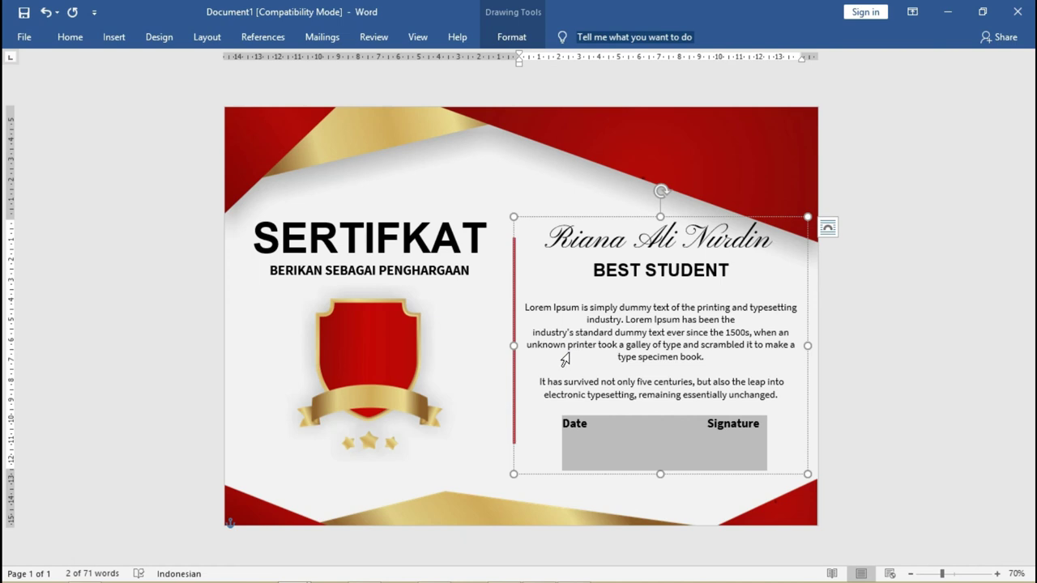
{"action": "left_click", "coordinate": [564, 358]}
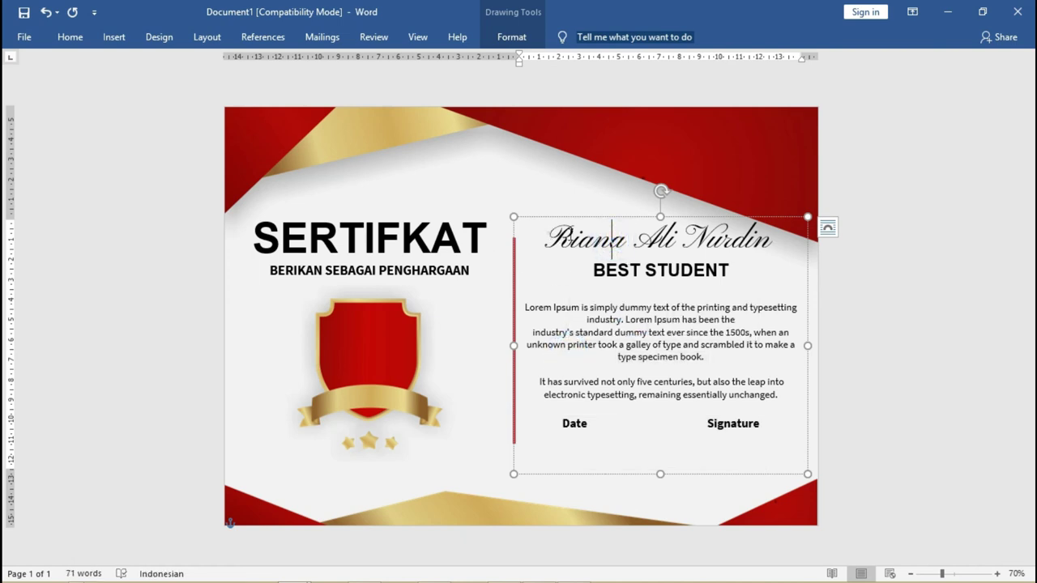
{"action": "triple_click", "coordinate": [548, 234]}
{"action": "left_click", "coordinate": [70, 37]}
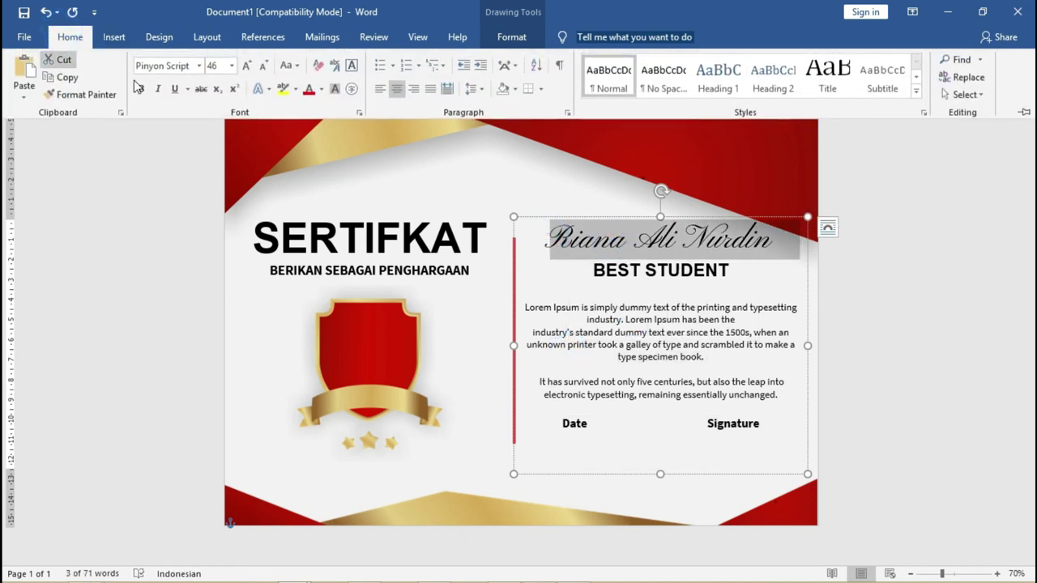
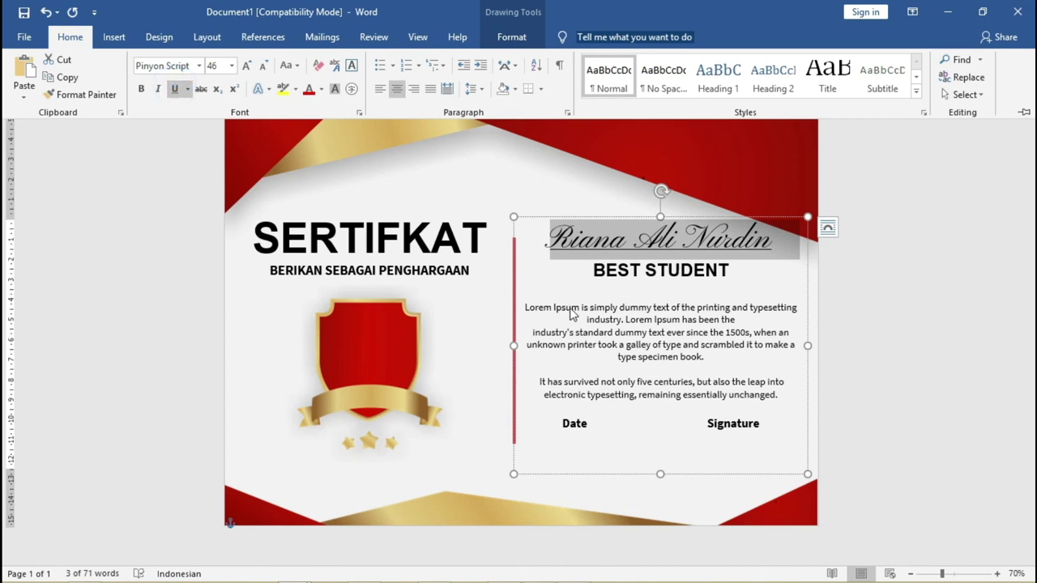
Step: Ctrl-drag a copy of the SERTIFKAT text box onto the shield and replace its text with 1
{"action": "left_click", "coordinate": [385, 316]}
{"action": "left_click", "coordinate": [385, 315]}
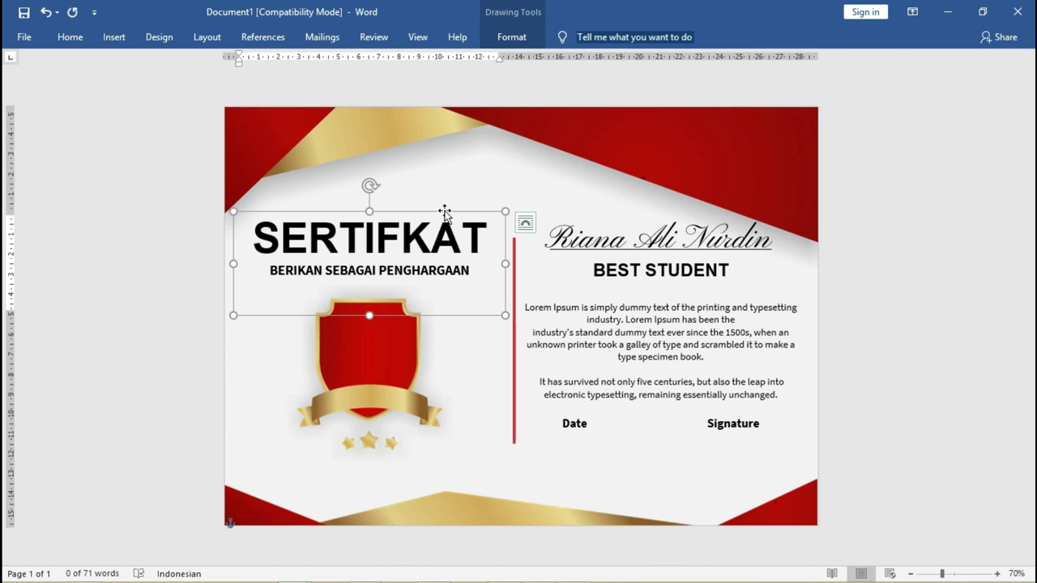
{"action": "left_click_drag", "start_coordinate": [445, 215], "coordinate": [460, 310]}
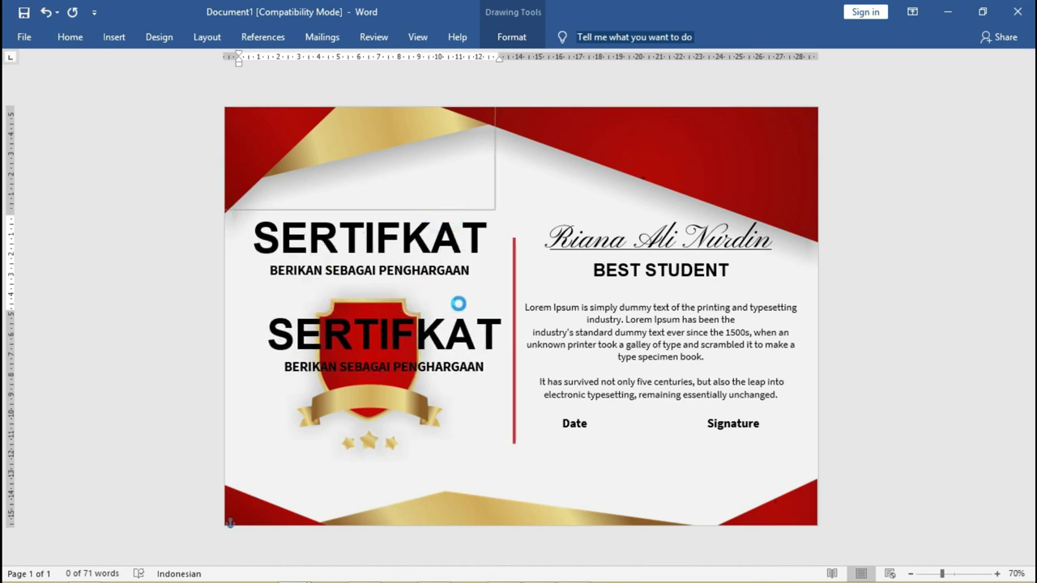
{"action": "key", "text": "ctrl+a"}
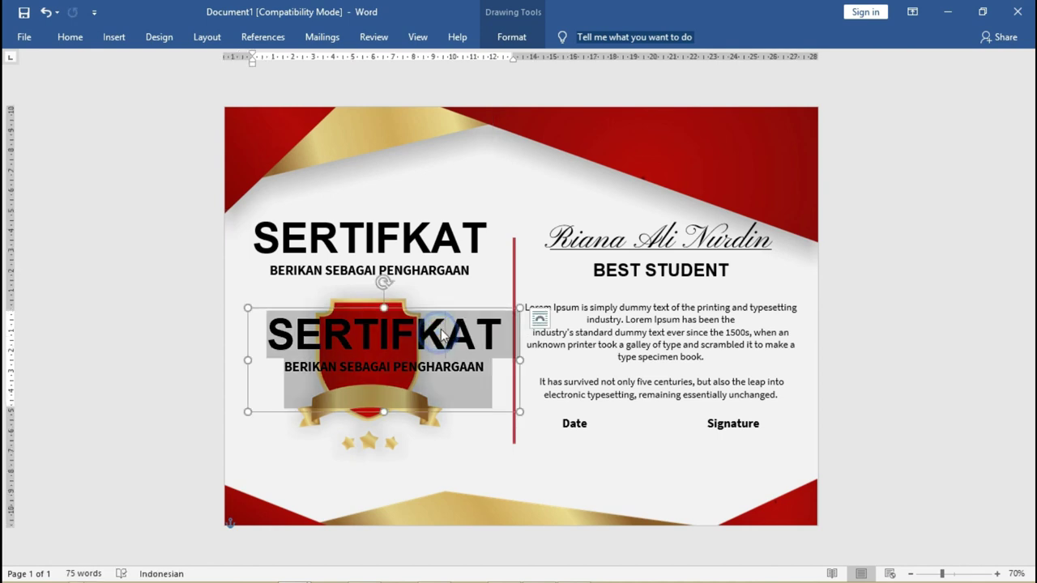
{"action": "type", "text": "1"}
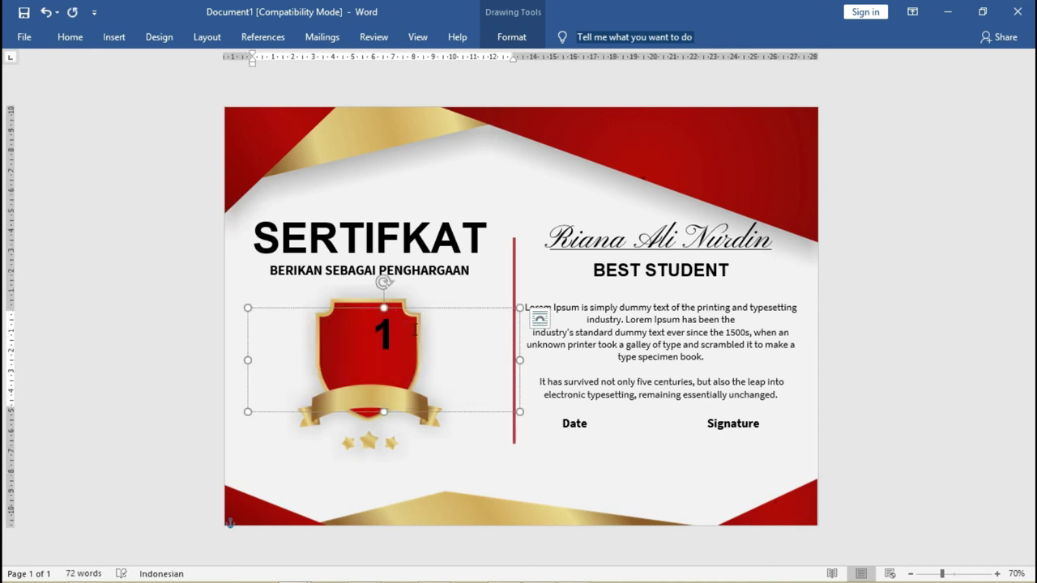
Step: Enlarge the 1, add # before it to read "#1", and shift it left over the shield
{"action": "key", "text": "ctrl+a"}
{"action": "key", "text": "ctrl+bracketright"}
{"action": "key", "text": "ctrl+bracketright"}
{"action": "key", "text": "ctrl+bracketright"}
{"action": "key", "text": "ctrl+bracketright"}
{"action": "key", "text": "ctrl+bracketright"}
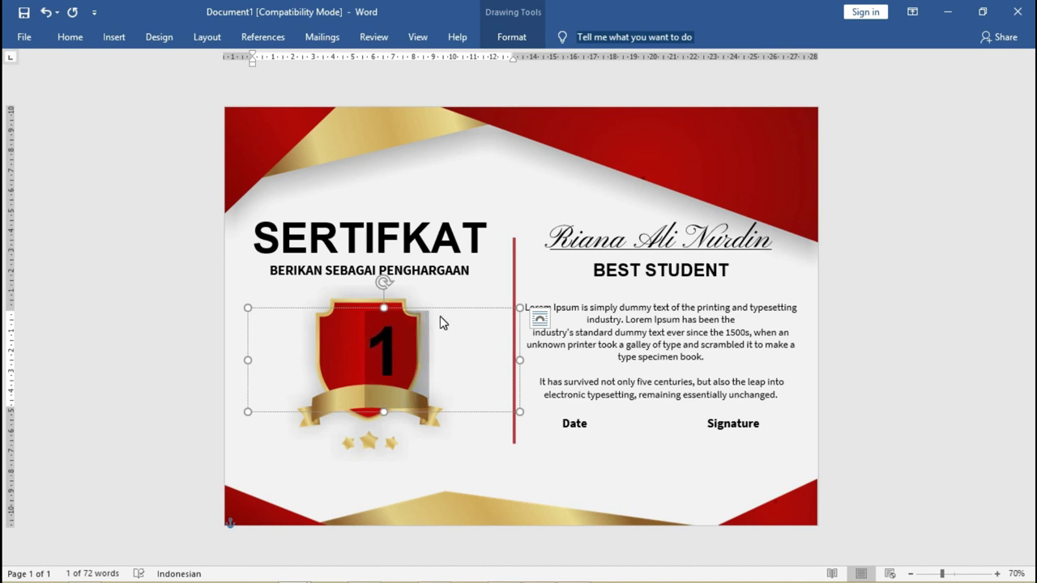
{"action": "left_click", "coordinate": [364, 353]}
{"action": "type", "text": "#"}
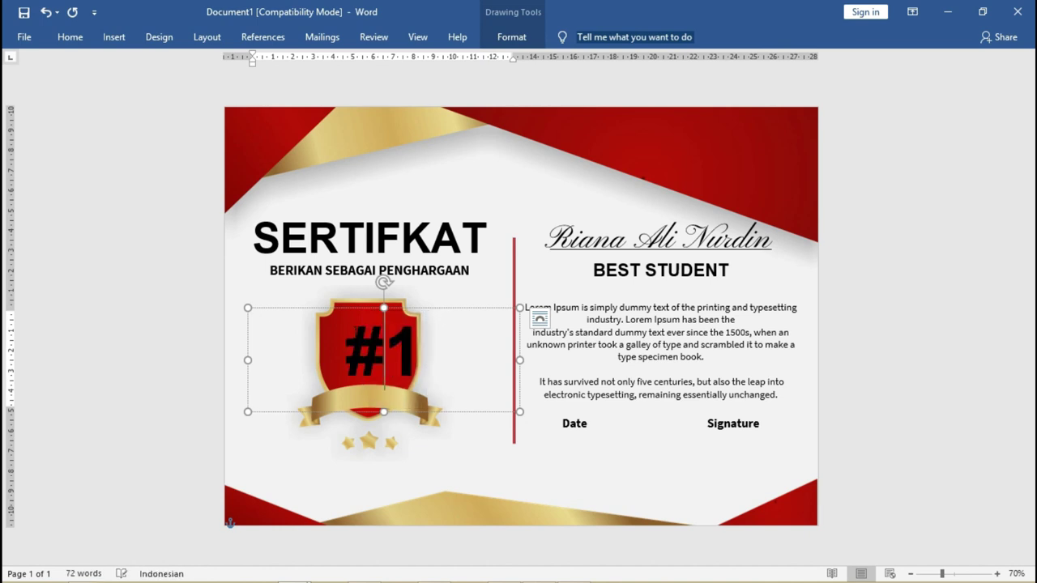
{"action": "left_click_drag", "start_coordinate": [413, 309], "coordinate": [397, 313]}
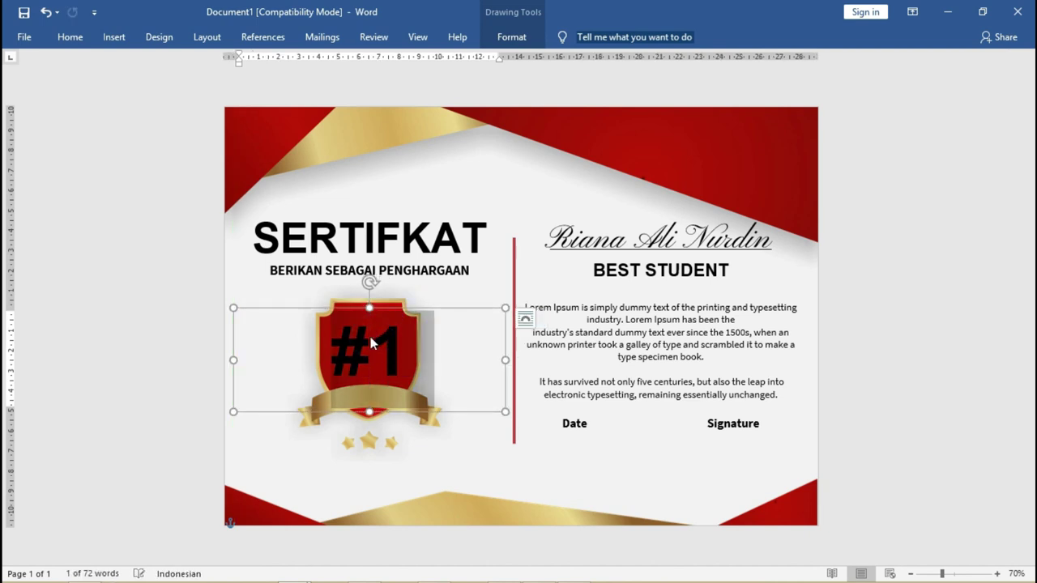
Step: Set the #1 in the Impact font and move its box up to centre on the shield
{"action": "left_click", "coordinate": [79, 34]}
{"action": "left_click", "coordinate": [182, 67]}
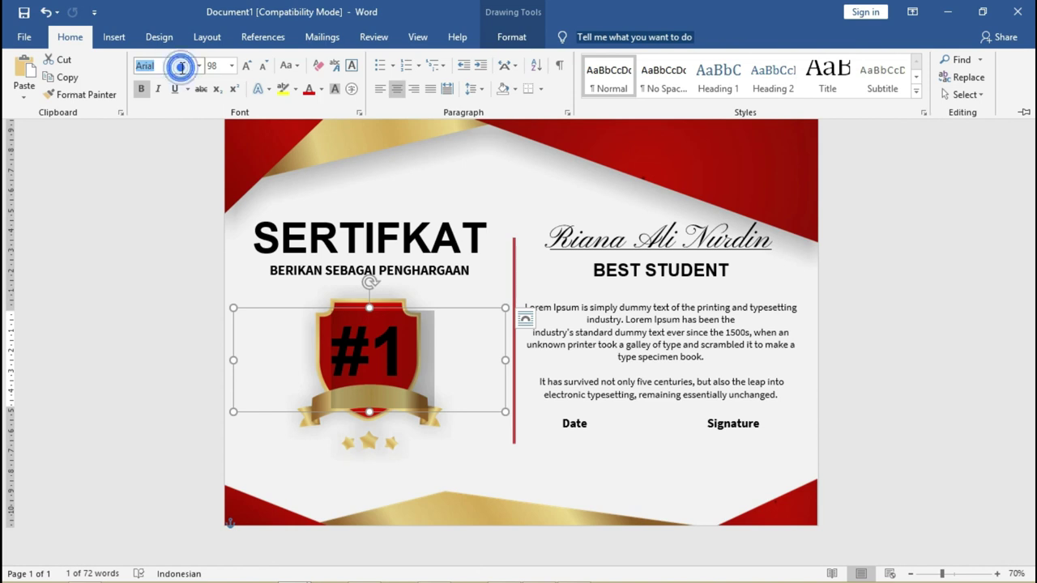
{"action": "type", "text": "Impact"}
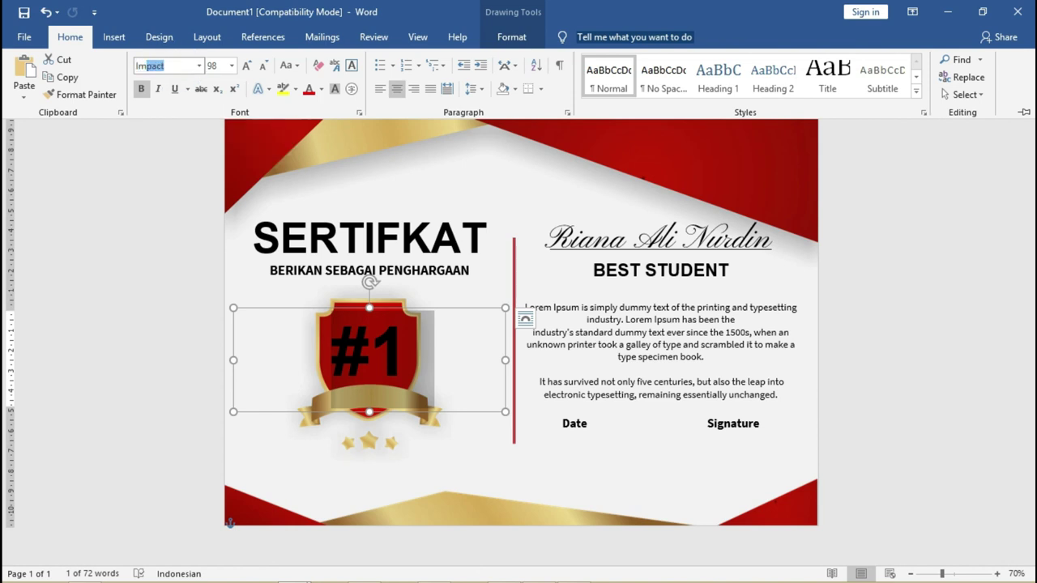
{"action": "key", "text": "Return"}
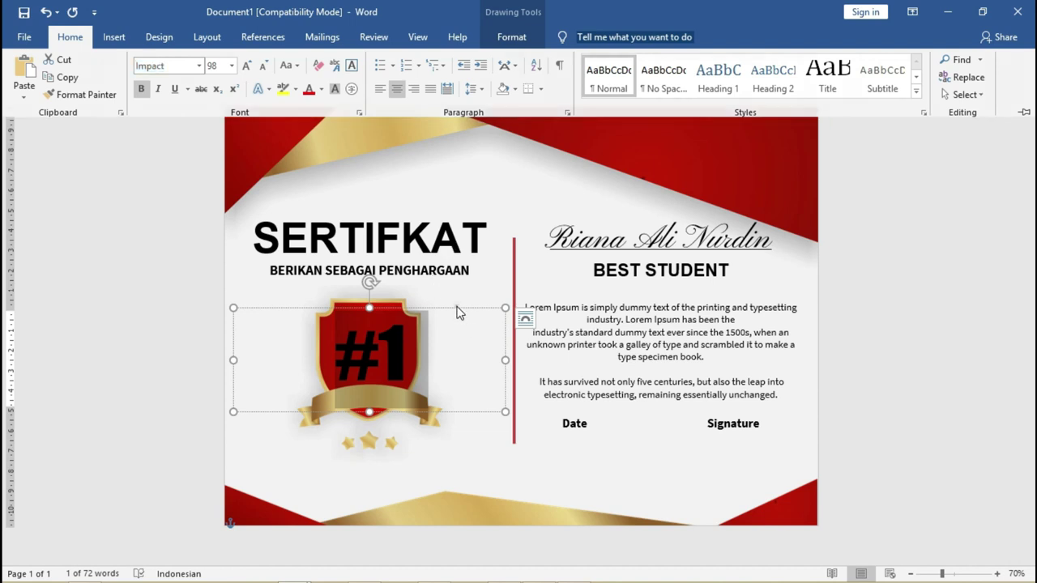
{"action": "key", "text": "ctrl+F1"}
{"action": "left_click_drag", "start_coordinate": [451, 308], "coordinate": [433, 302]}
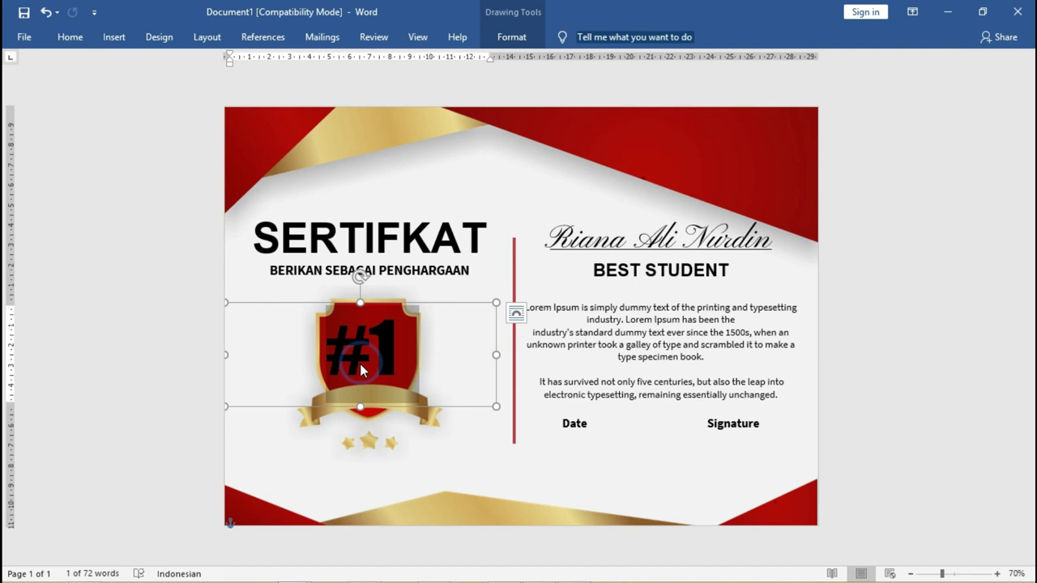
Step: Open More Gradients from the Font Color gradient options for the #1 text
{"action": "left_click", "coordinate": [71, 38]}
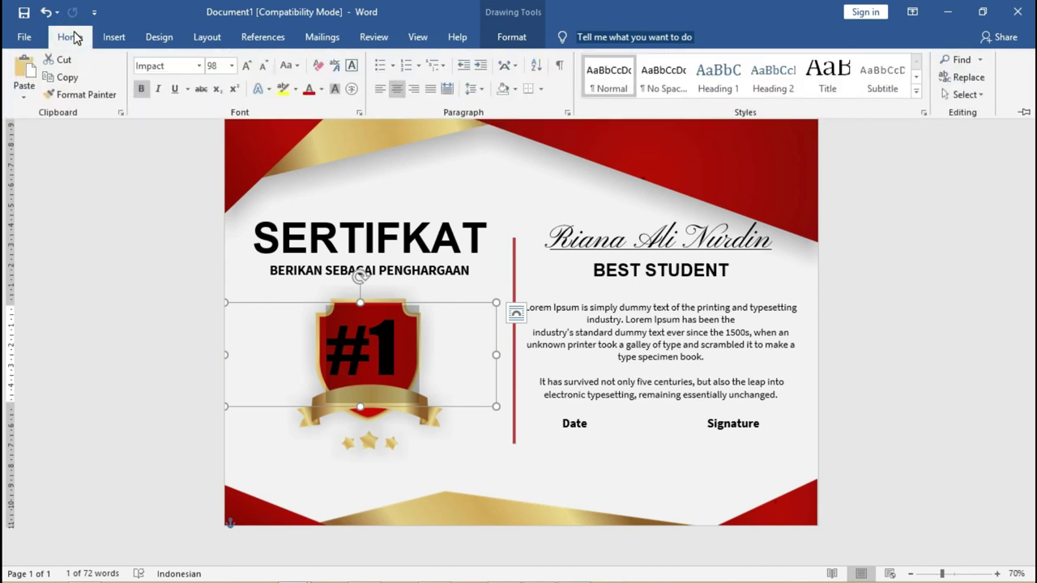
{"action": "left_click", "coordinate": [321, 89]}
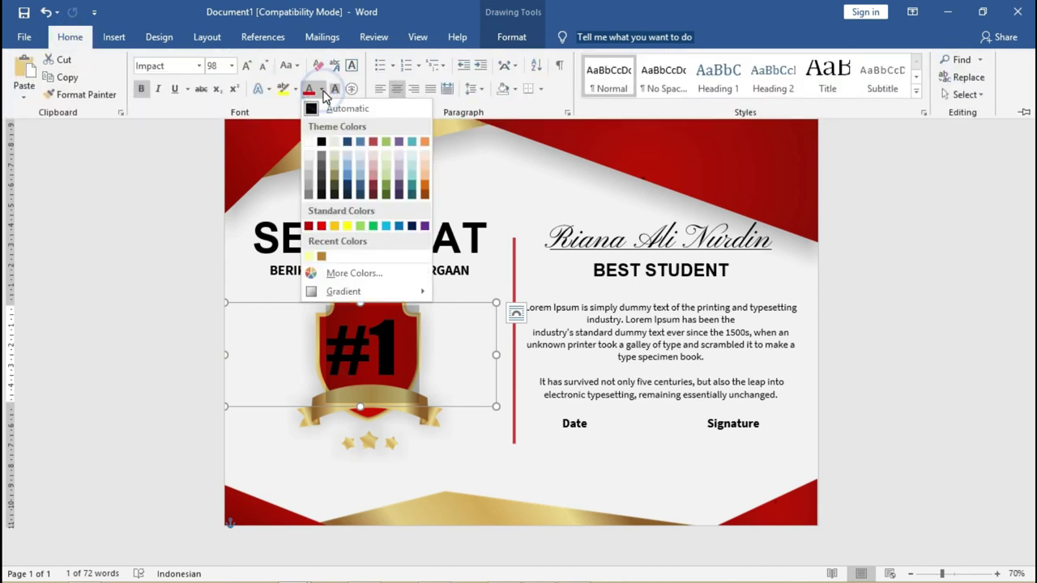
{"action": "mouse_move", "coordinate": [364, 291]}
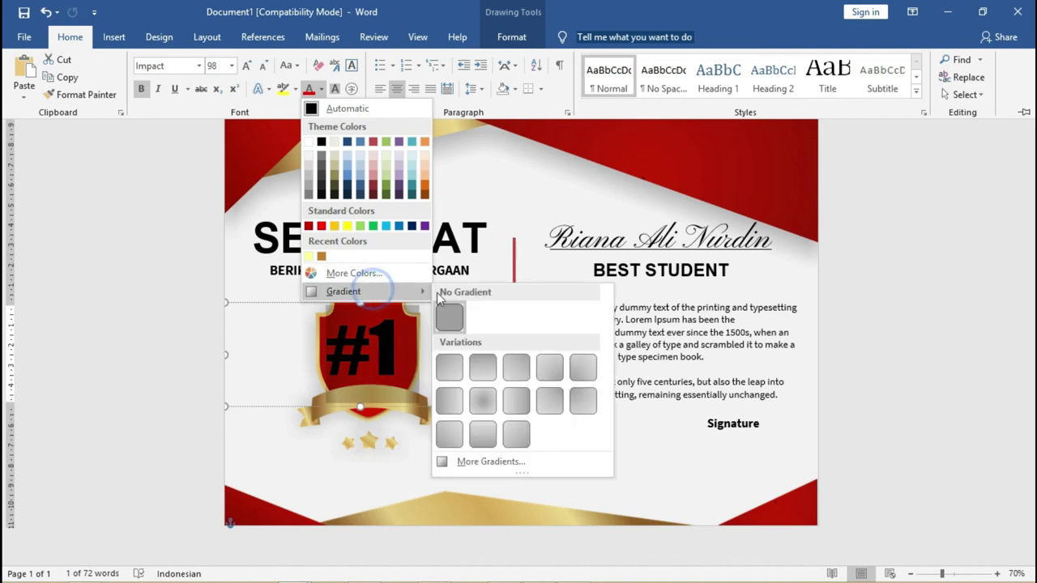
{"action": "left_click", "coordinate": [502, 464]}
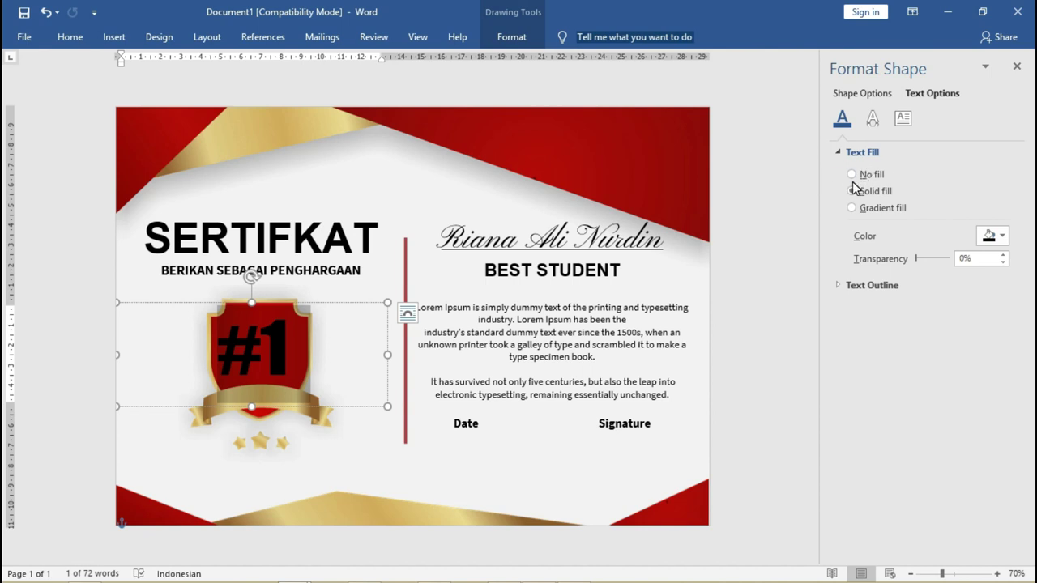
Step: Give the #1 text a gradient fill and set the second gradient stop to pale yellow
{"action": "left_click", "coordinate": [853, 207]}
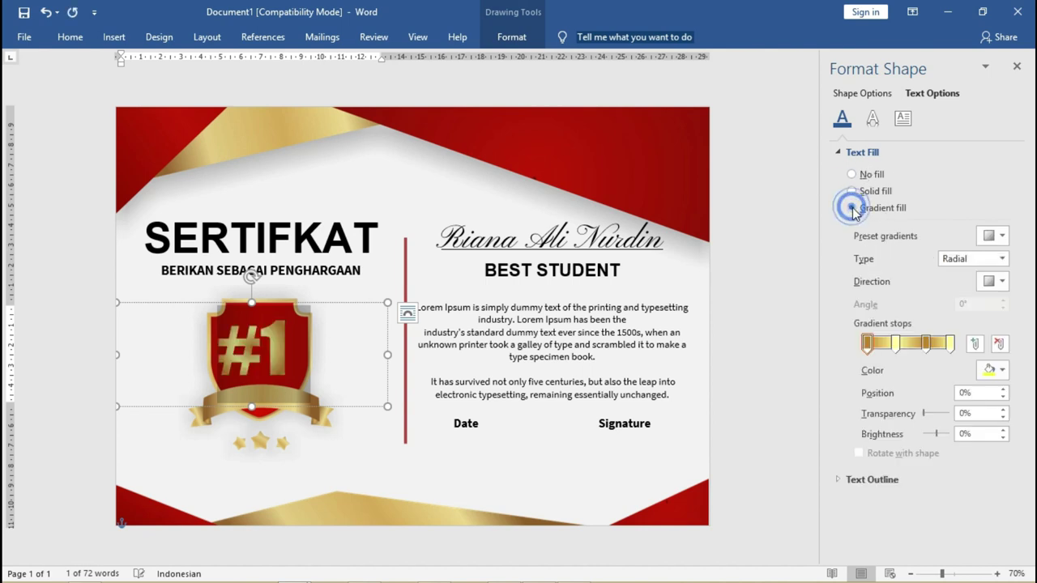
{"action": "left_click", "coordinate": [926, 344]}
{"action": "left_click", "coordinate": [1002, 236]}
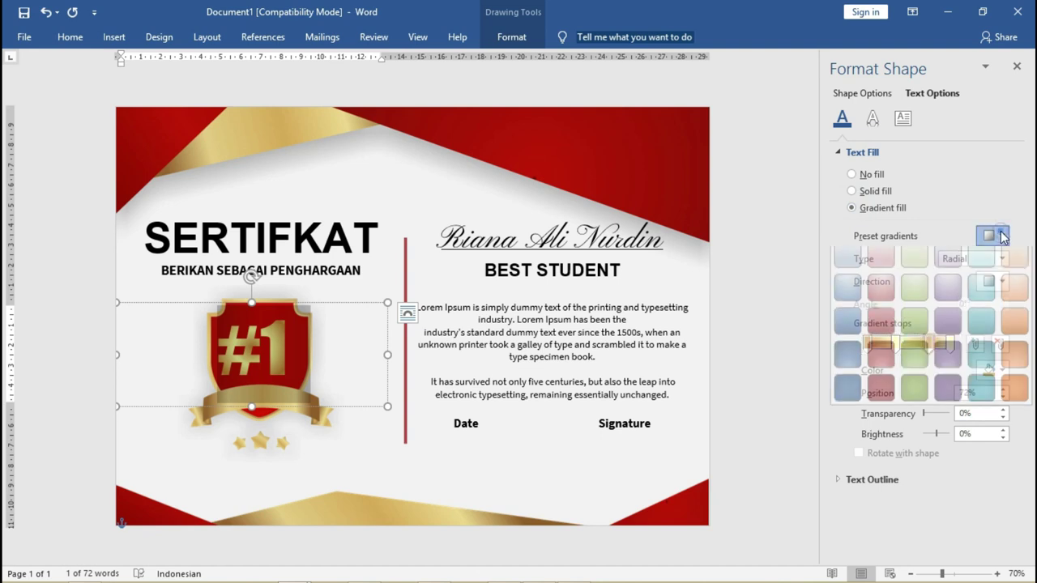
{"action": "left_click", "coordinate": [946, 186]}
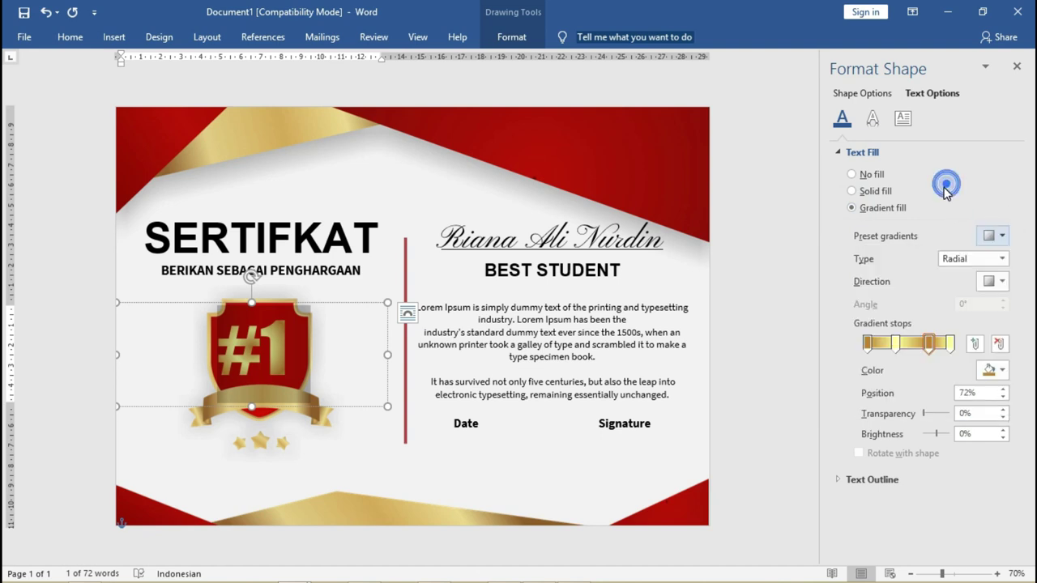
{"action": "left_click", "coordinate": [895, 345]}
{"action": "left_click", "coordinate": [1003, 370]}
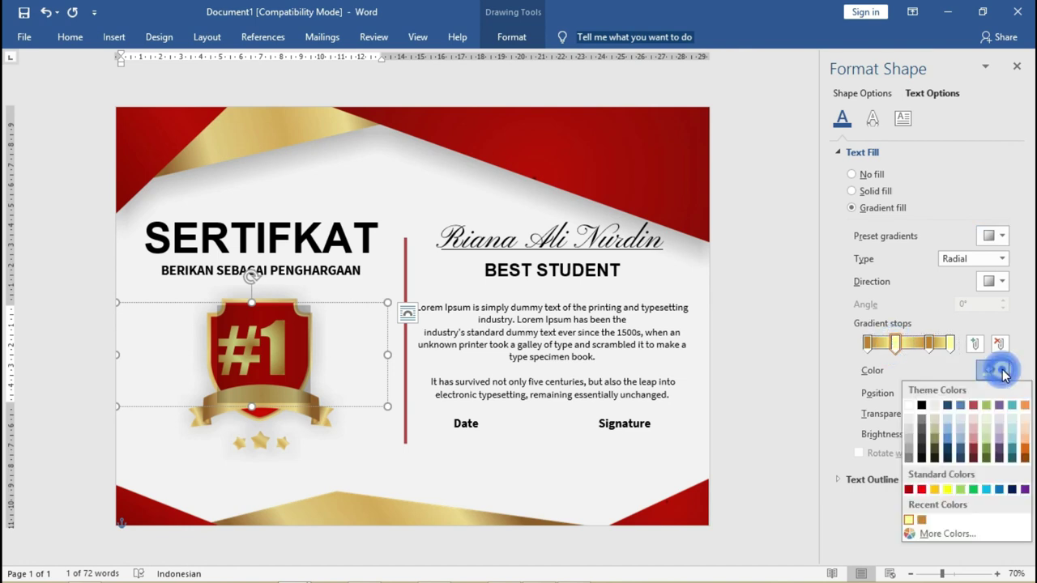
{"action": "left_click", "coordinate": [940, 534]}
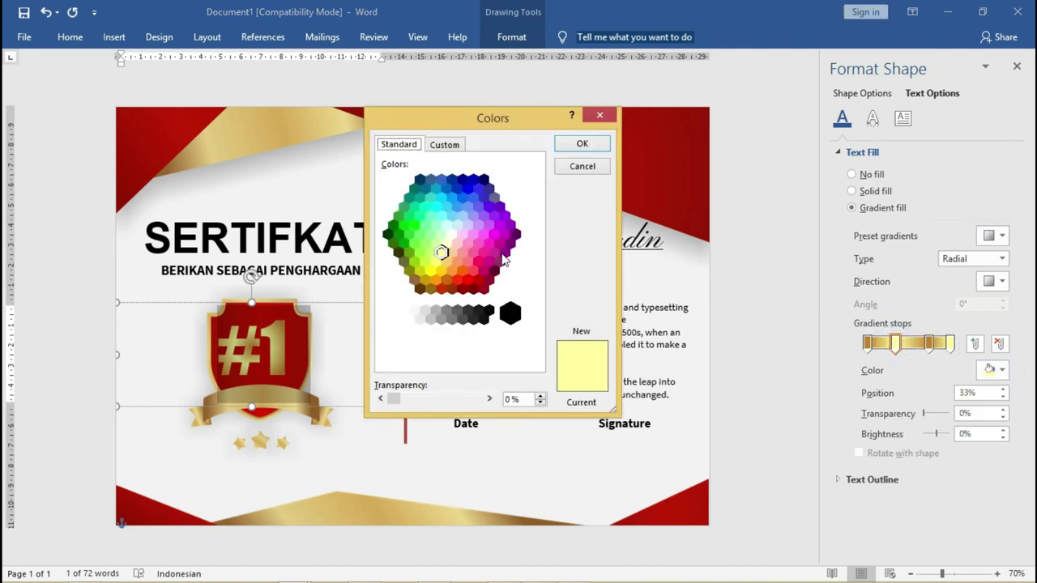
{"action": "left_click", "coordinate": [452, 235]}
{"action": "left_click", "coordinate": [446, 243]}
{"action": "left_click", "coordinate": [580, 144]}
Step: Set the last gradient stop to pale yellow and make the gradient linear at 45°
{"action": "left_click", "coordinate": [949, 344]}
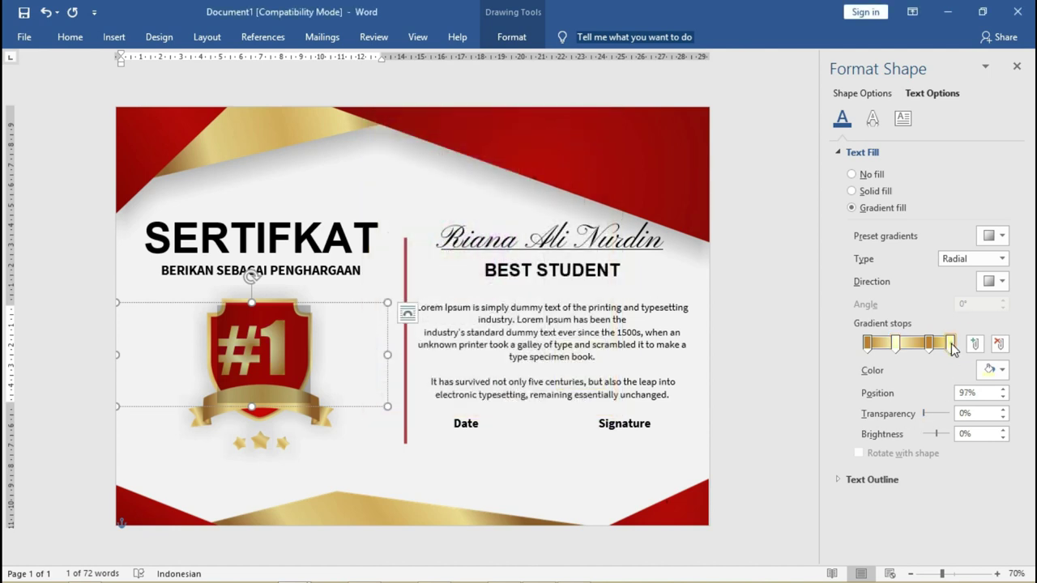
{"action": "left_click", "coordinate": [1002, 370]}
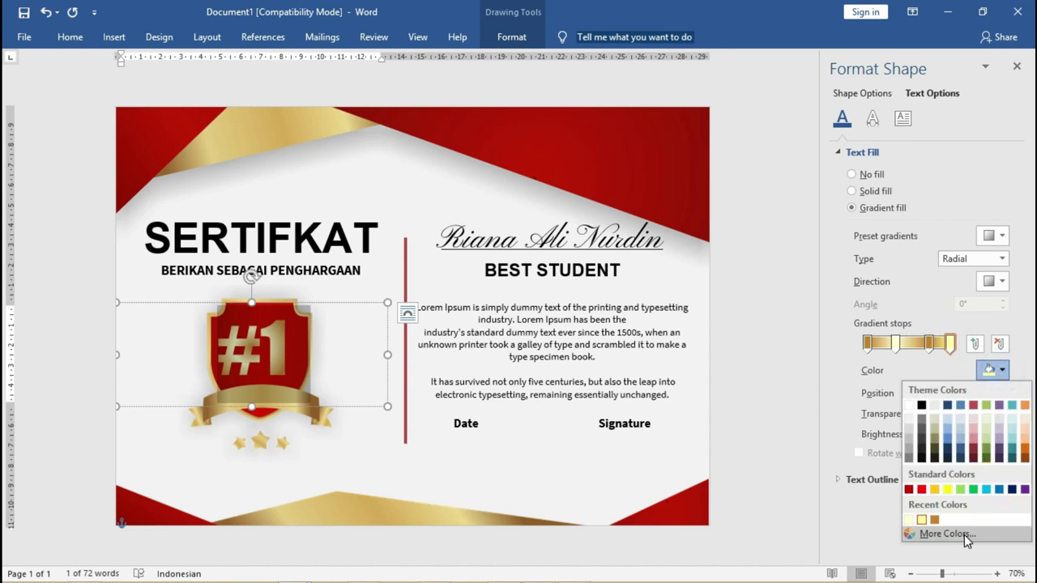
{"action": "left_click", "coordinate": [910, 521]}
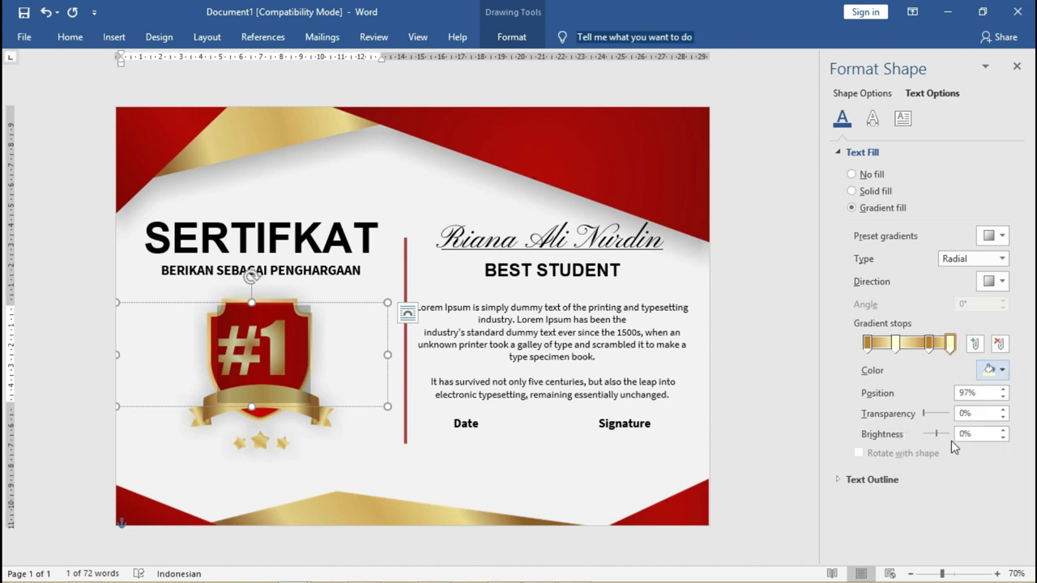
{"action": "left_click", "coordinate": [996, 260]}
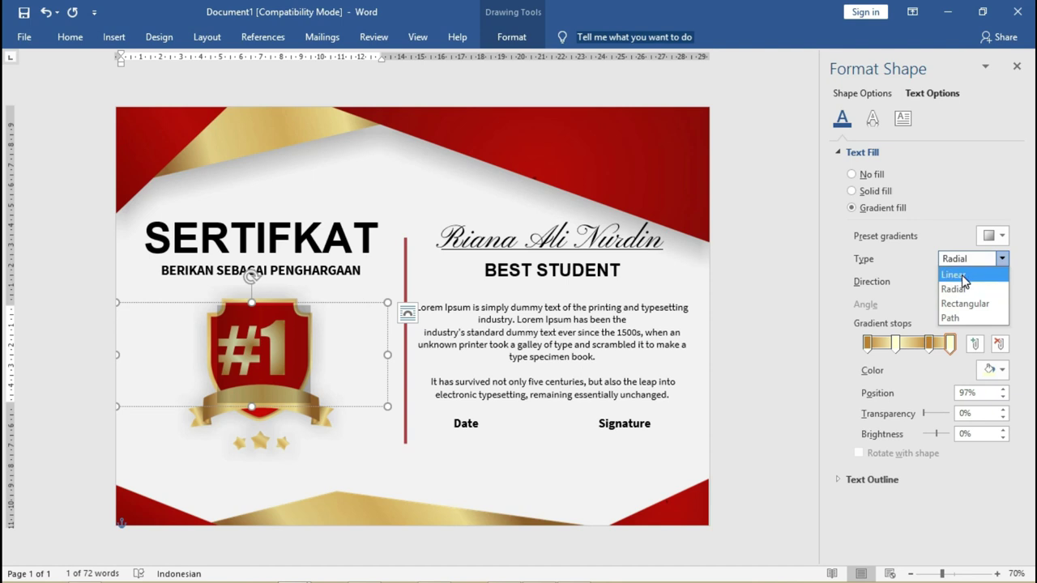
{"action": "left_click", "coordinate": [964, 273]}
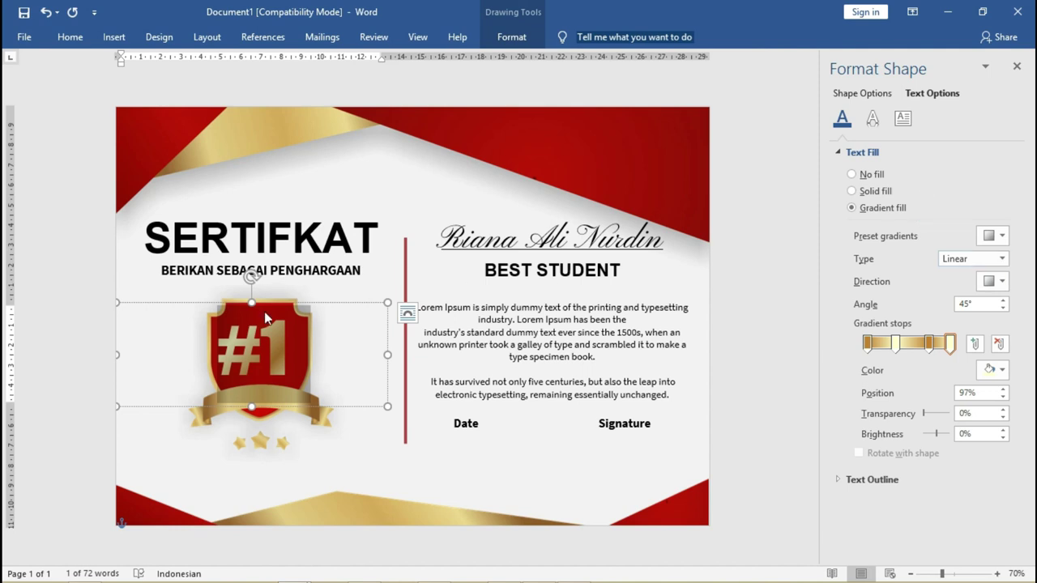
{"action": "left_click", "coordinate": [342, 239]}
{"action": "left_click", "coordinate": [261, 343]}
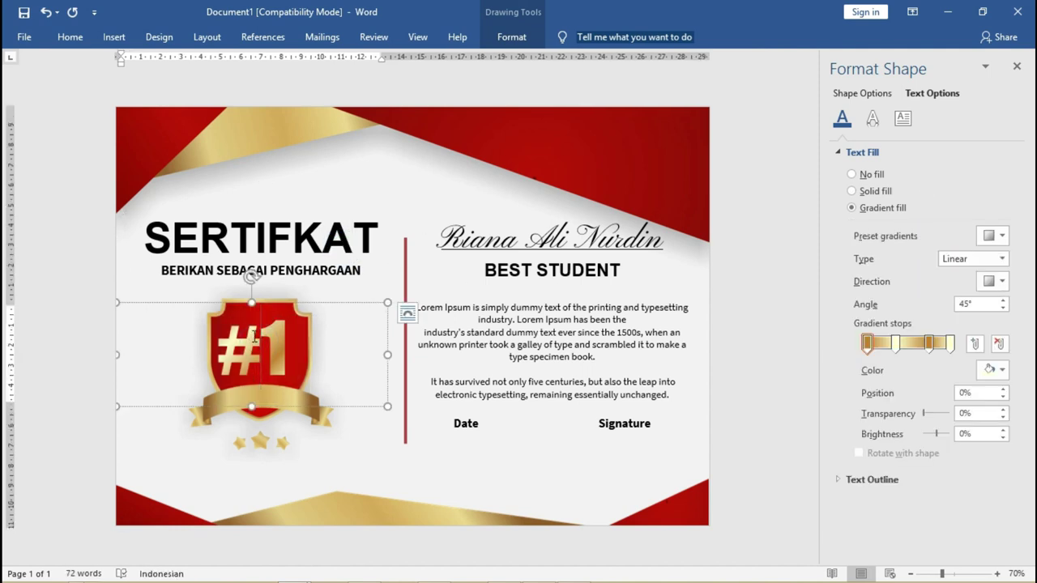
Step: Move the gold #1 box slightly down and right to centre it on the shield, then deselect
{"action": "left_click_drag", "start_coordinate": [255, 337], "coordinate": [270, 339]}
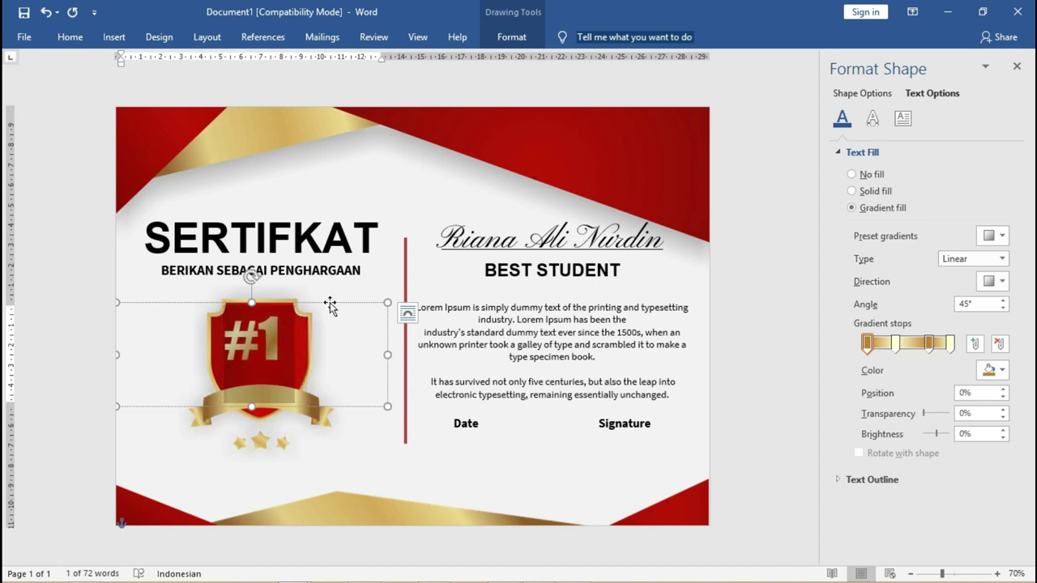
{"action": "left_click_drag", "start_coordinate": [330, 305], "coordinate": [334, 314]}
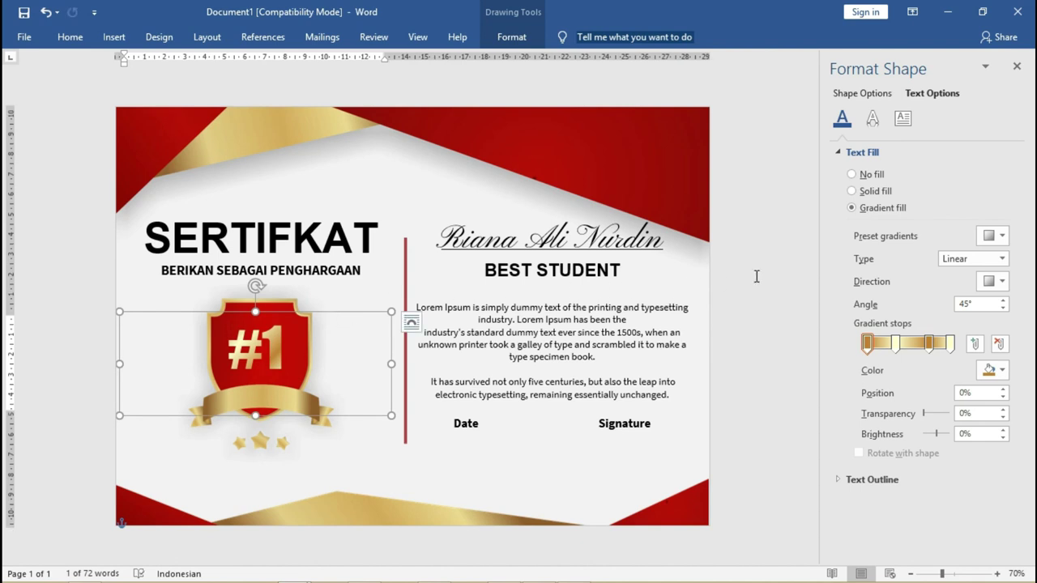
{"action": "left_click", "coordinate": [778, 240]}
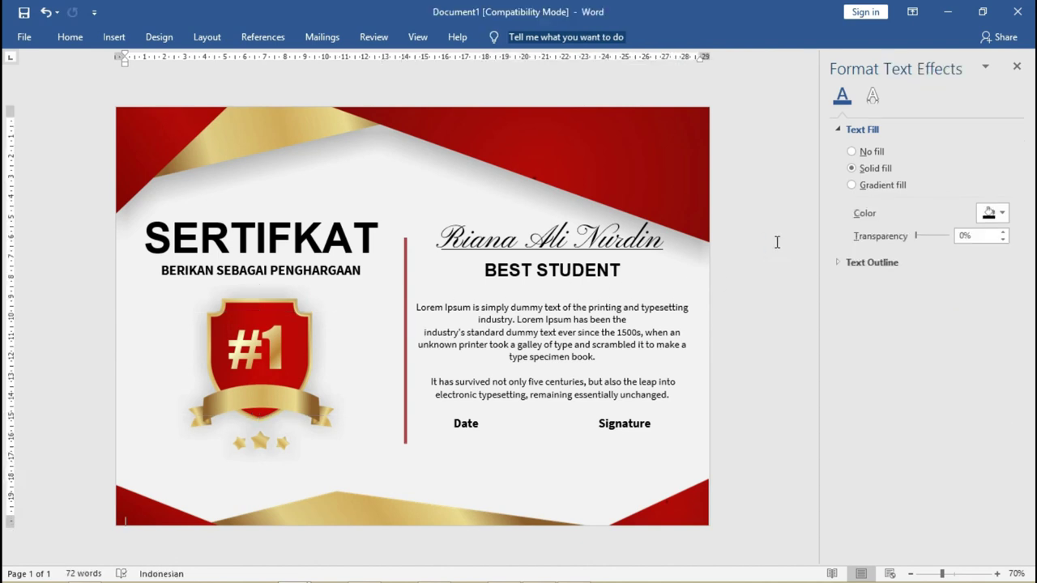